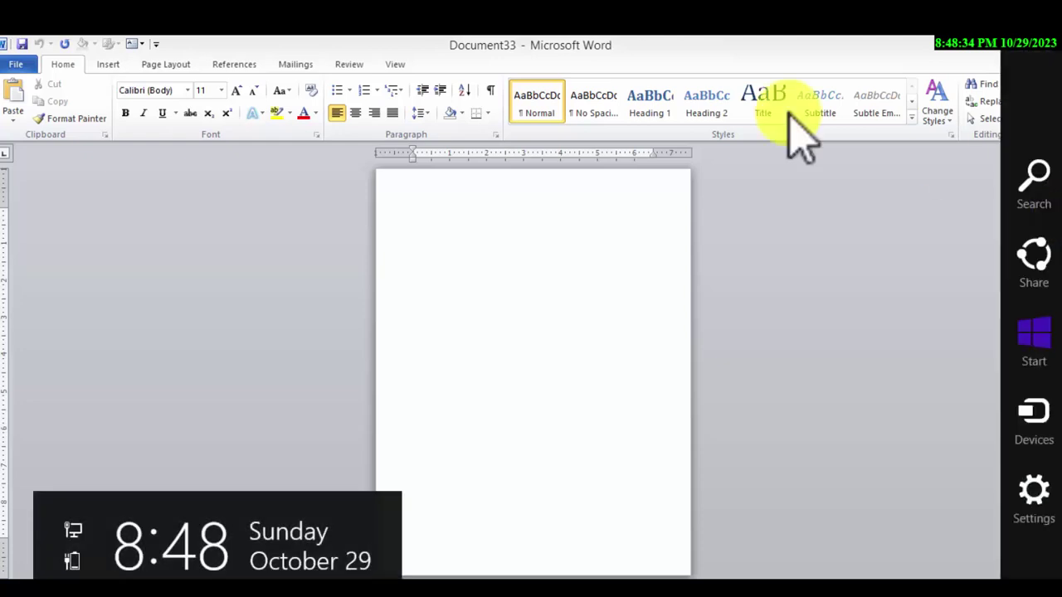
Draw a 4-Point Star from Stars and Banners near the top left of the page
left_click(108, 64)
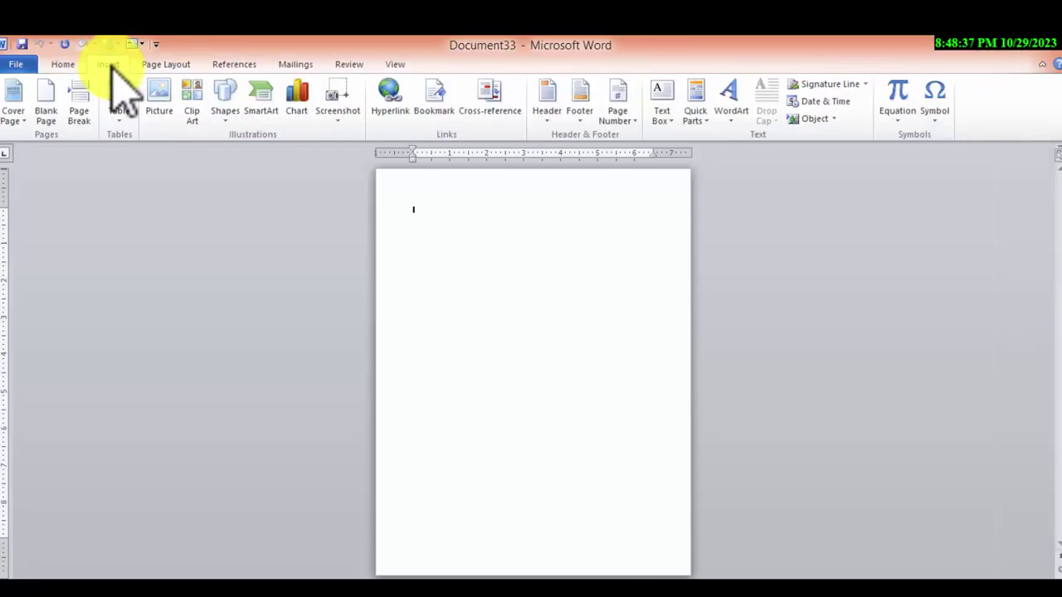
left_click(226, 104)
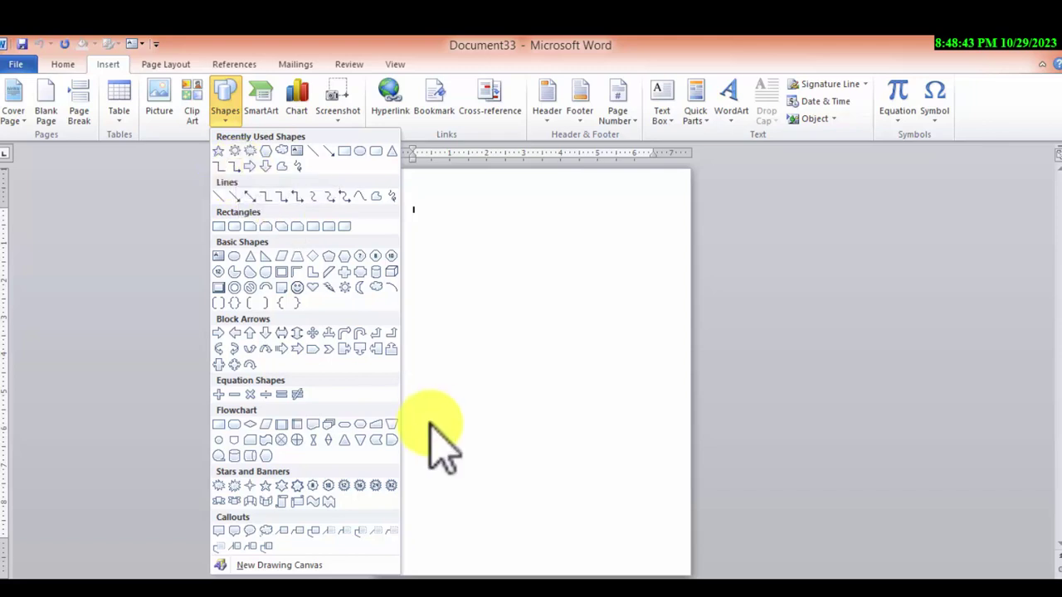
left_click(250, 486)
left_click_drag(404, 219, 480, 301)
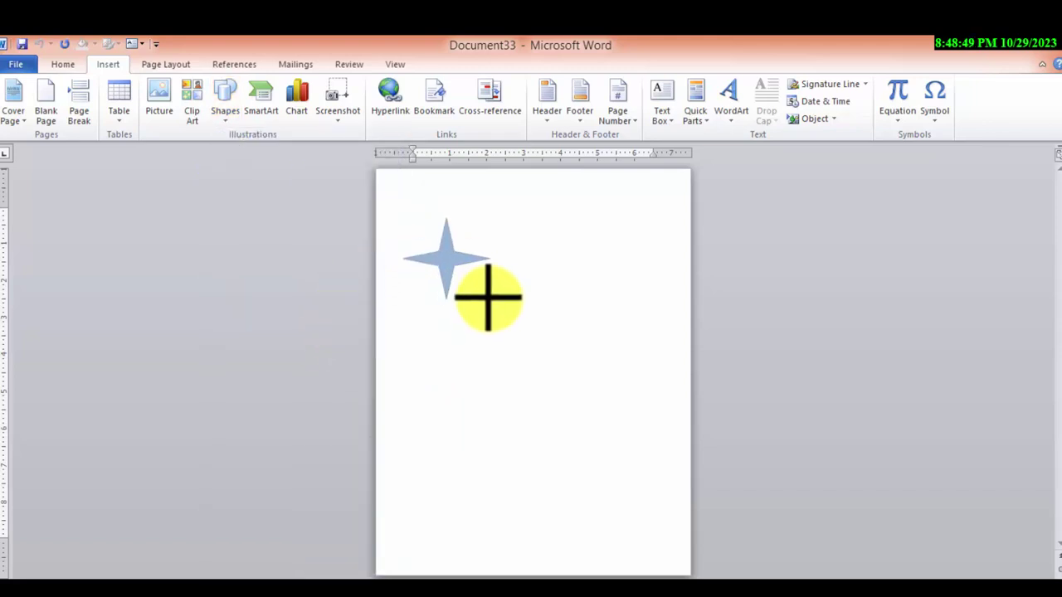
Apply a shadow and a green glow variation to the star
left_click(388, 117)
mouse_move(407, 184)
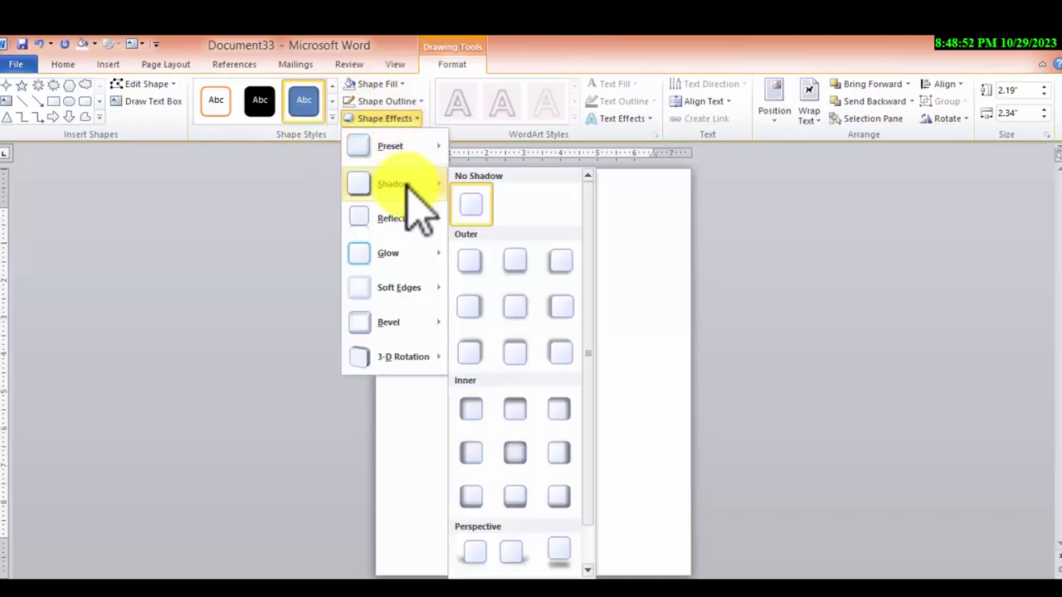
left_click(551, 309)
left_click(384, 118)
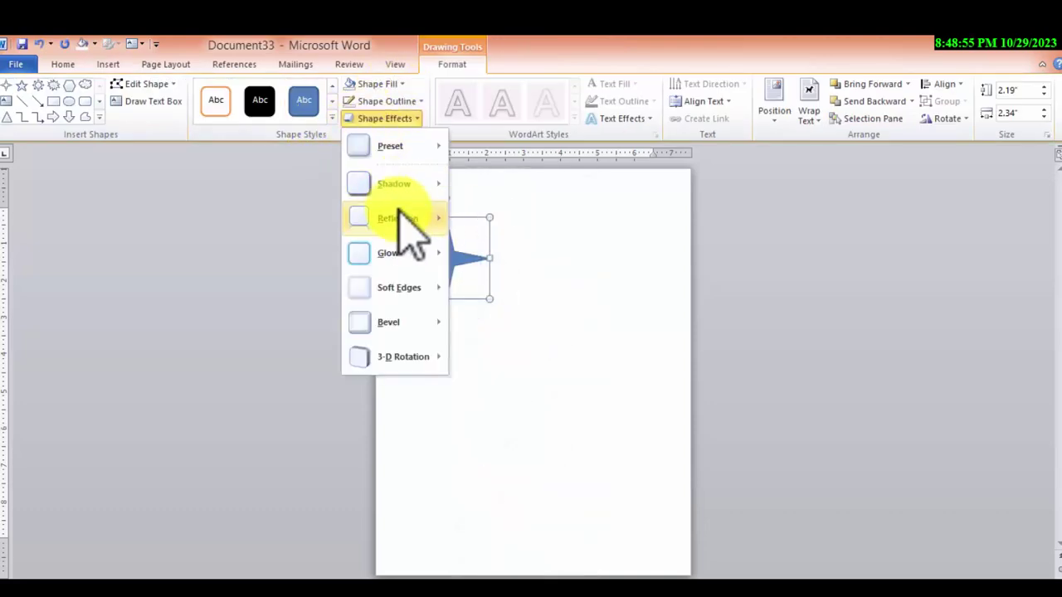
mouse_move(398, 253)
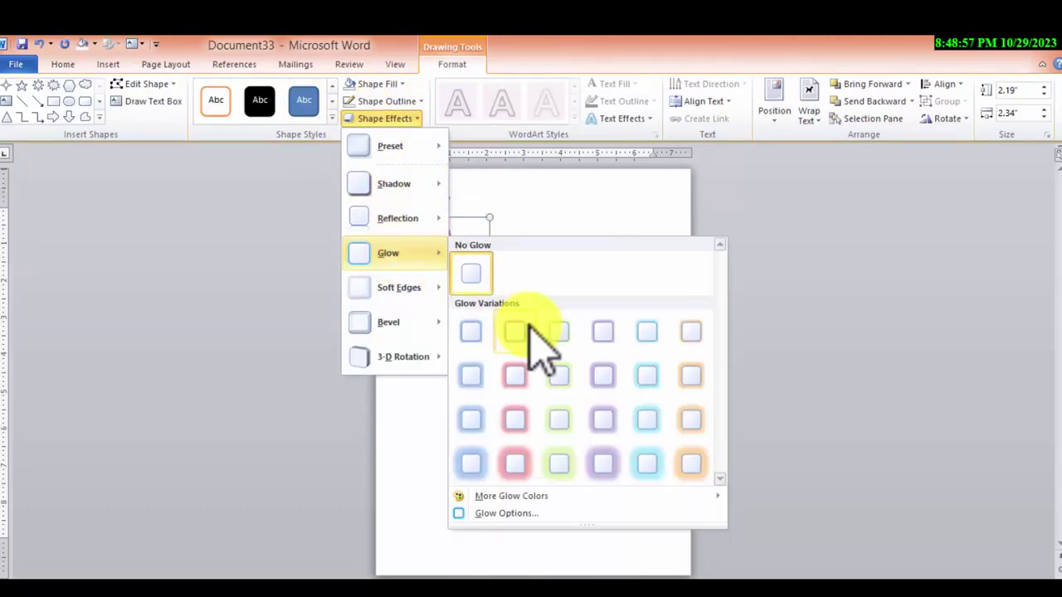
left_click(558, 461)
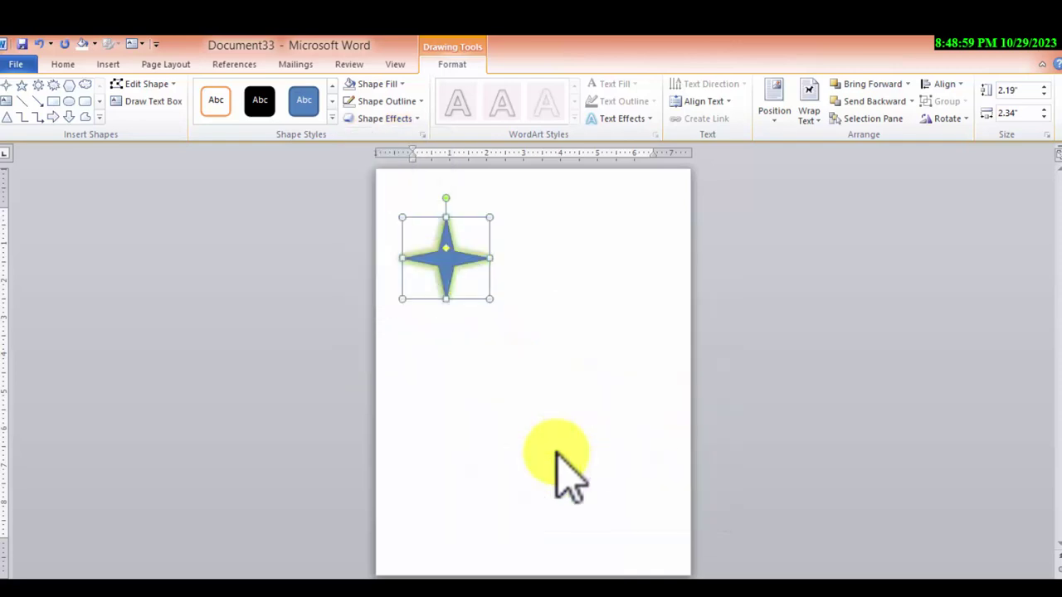
left_click(390, 100)
left_click(419, 100)
Change the star's glow colour in the Glow Options settings
left_click(384, 117)
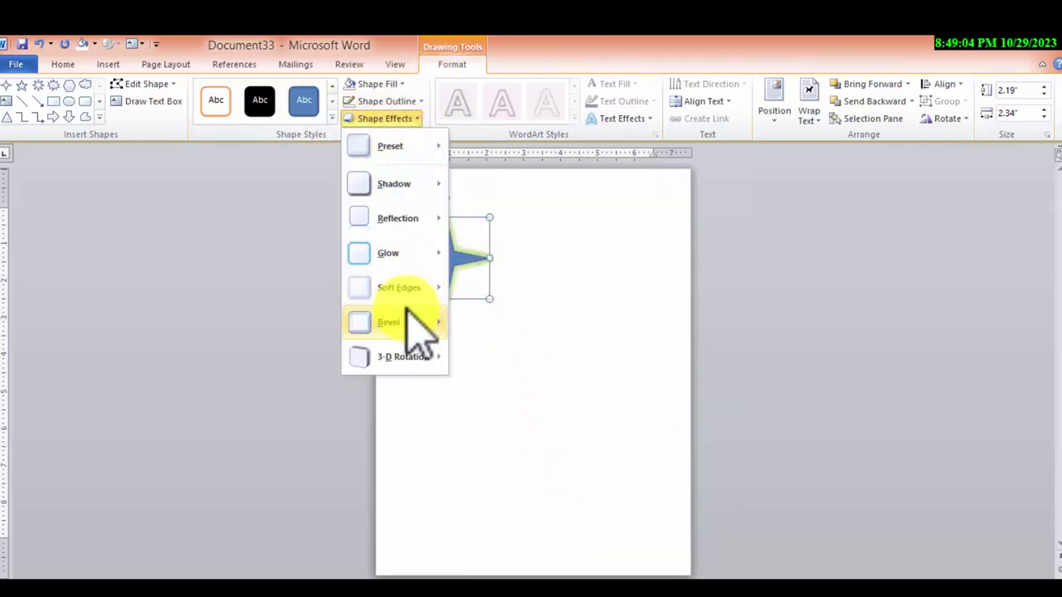
mouse_move(402, 253)
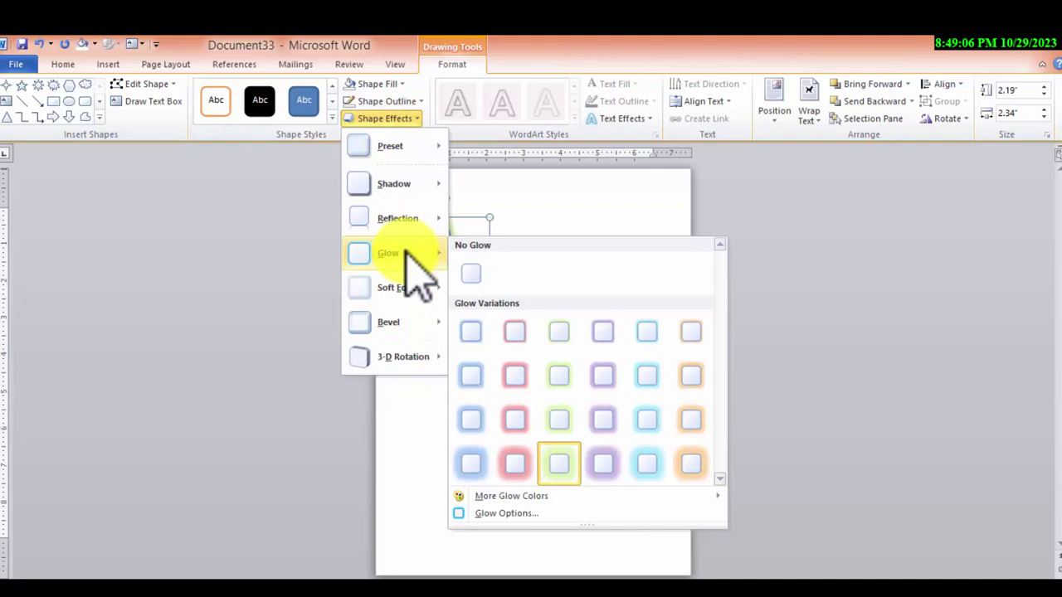
left_click(527, 513)
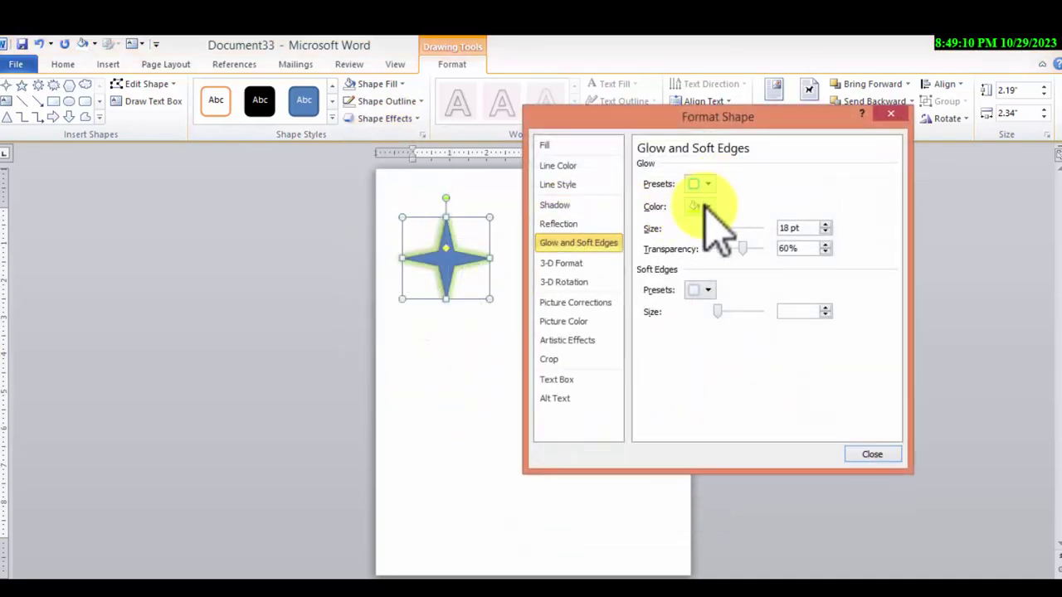
left_click(704, 208)
left_click(723, 286)
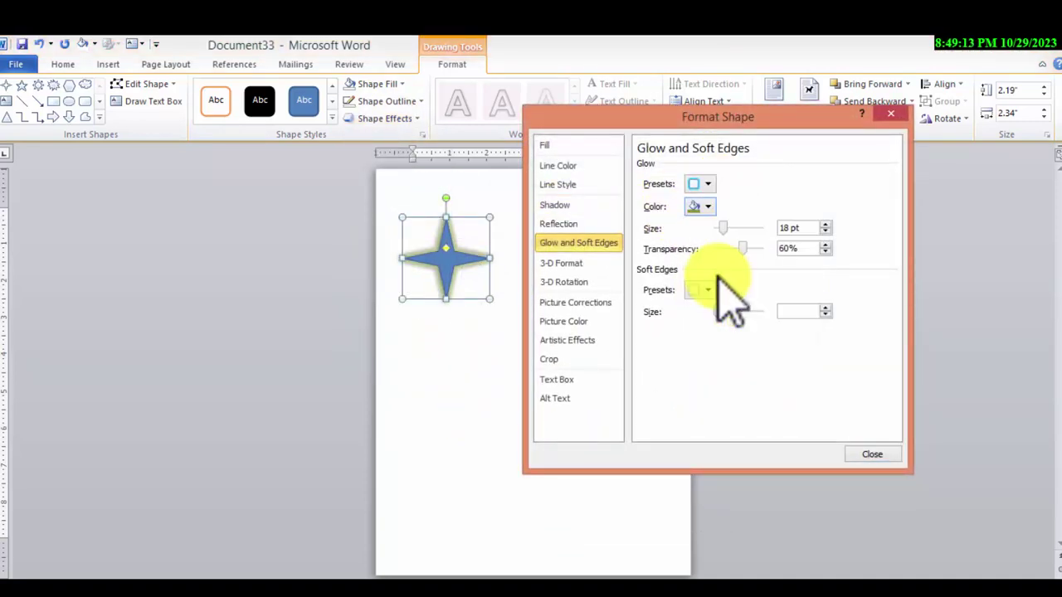
left_click(704, 207)
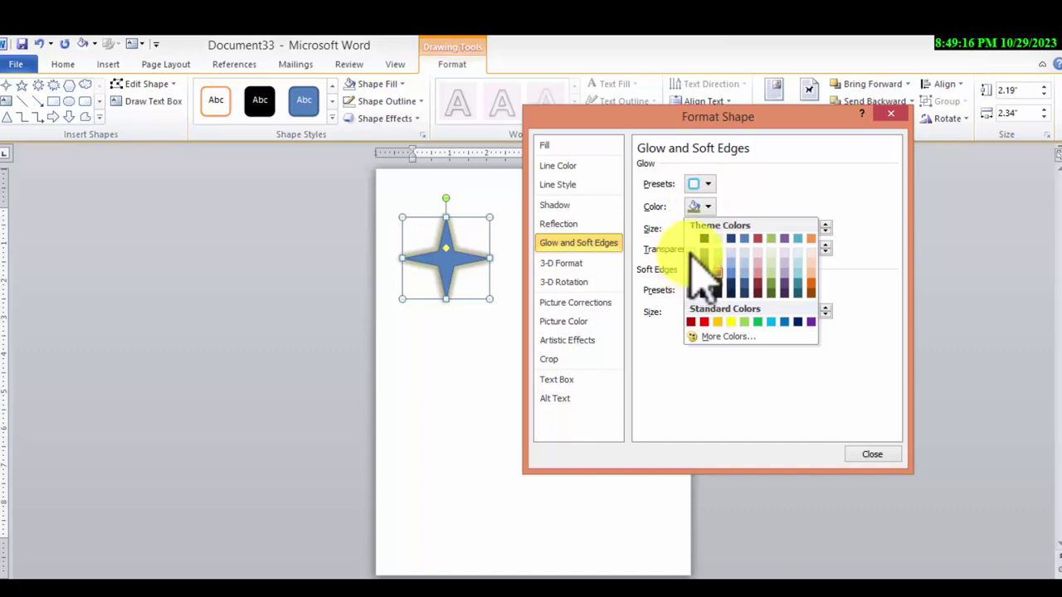
left_click(701, 266)
left_click(871, 454)
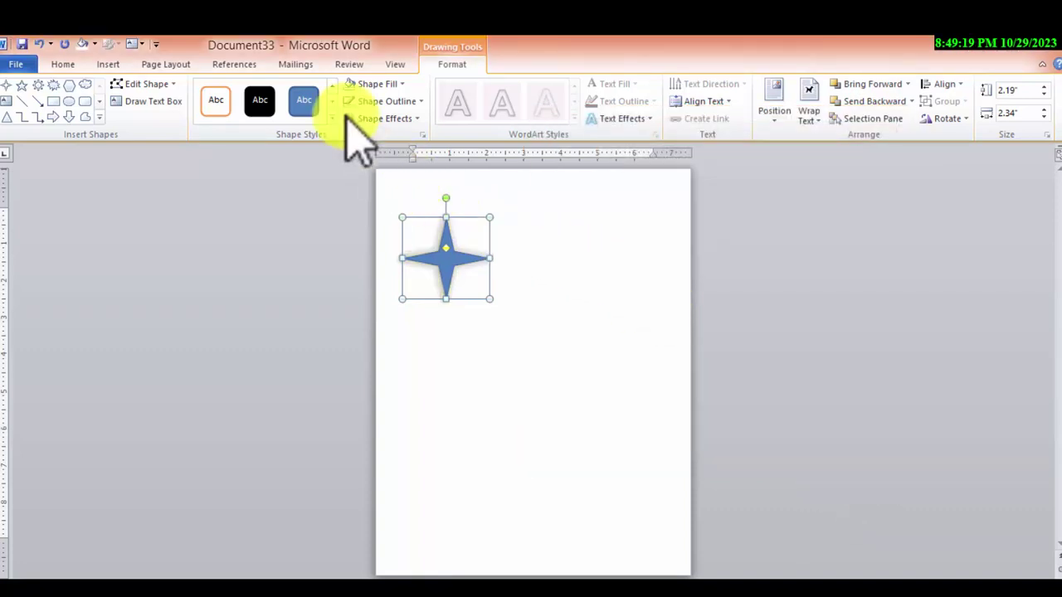
Set the page colour to Dark Blue
left_click(592, 207)
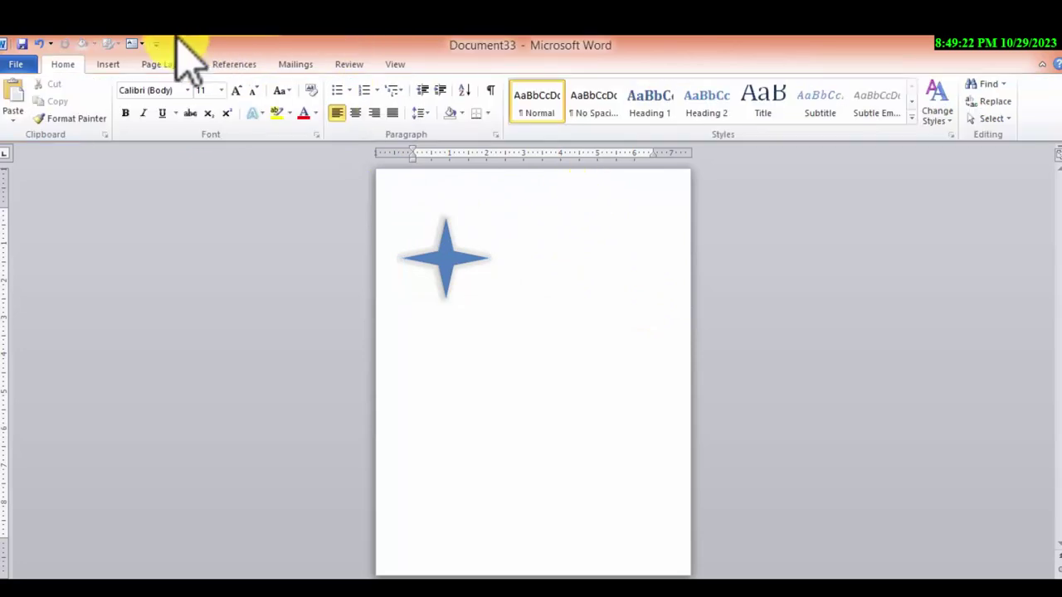
left_click(165, 64)
left_click(408, 104)
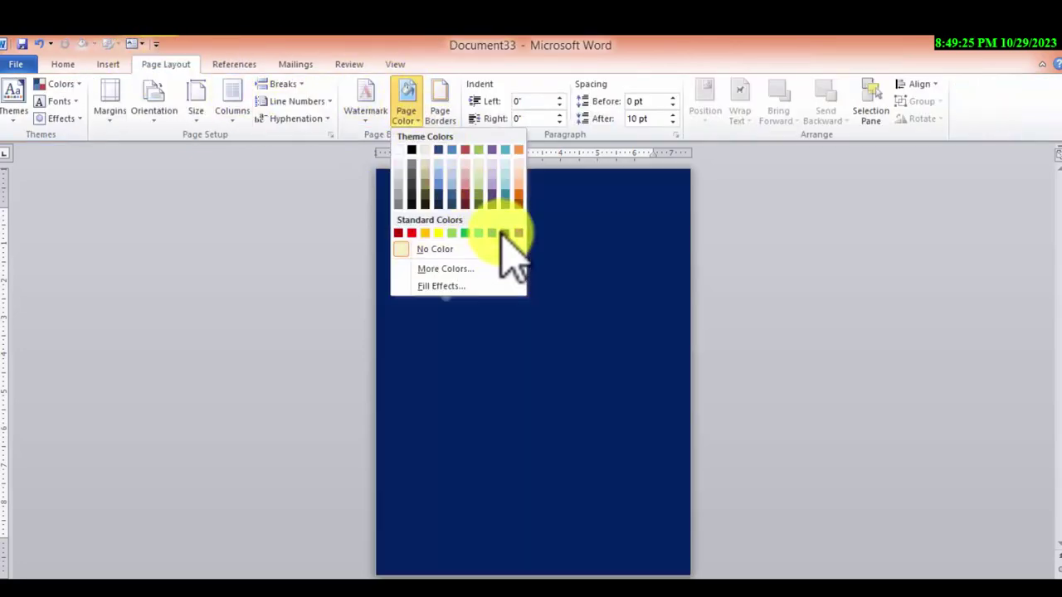
left_click(502, 233)
Fill the star with white
left_click(448, 270)
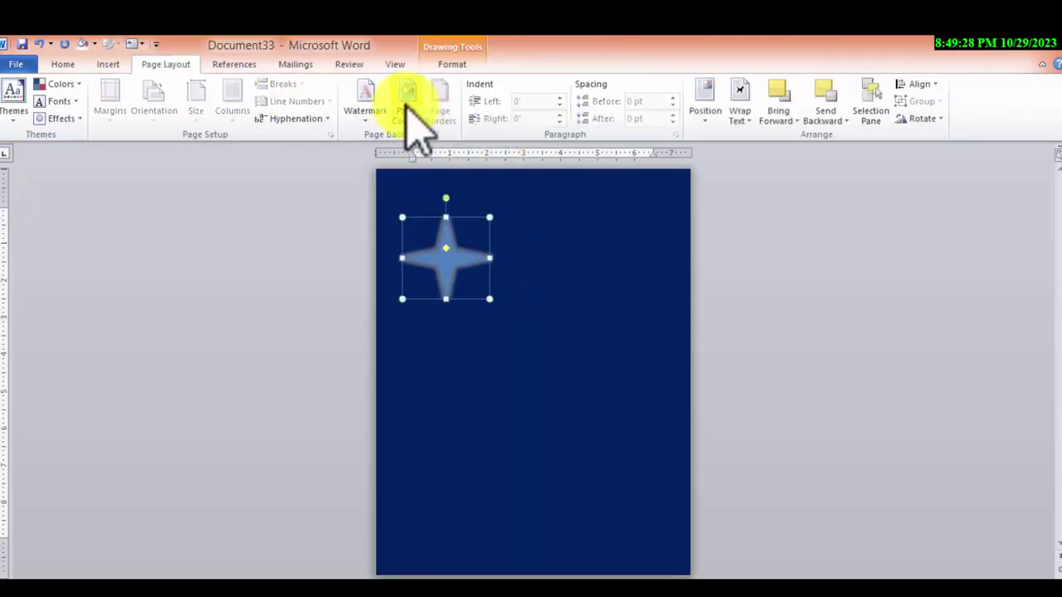
left_click(453, 65)
left_click(390, 84)
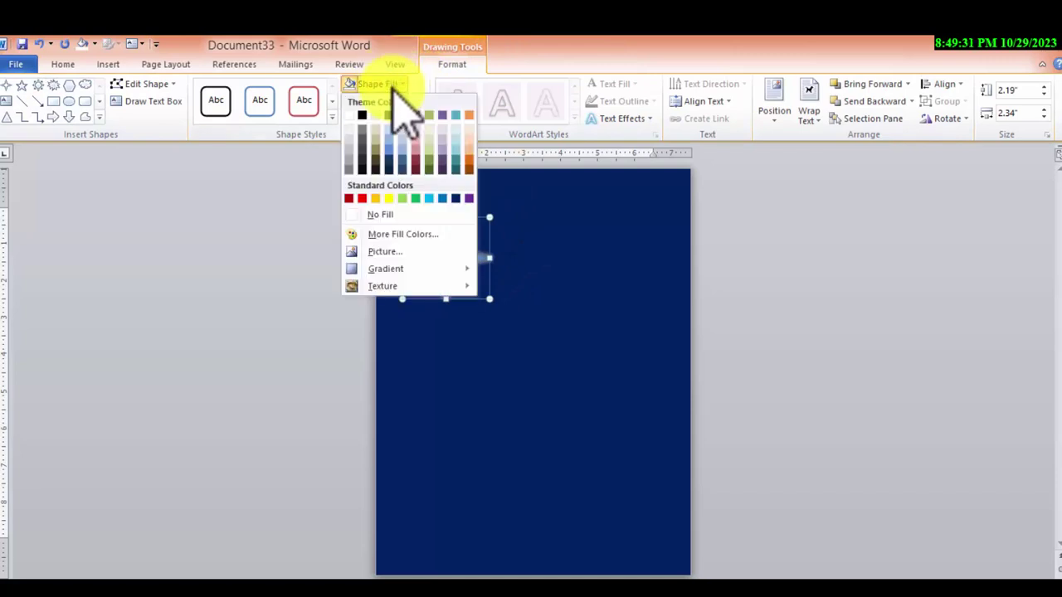
left_click(351, 115)
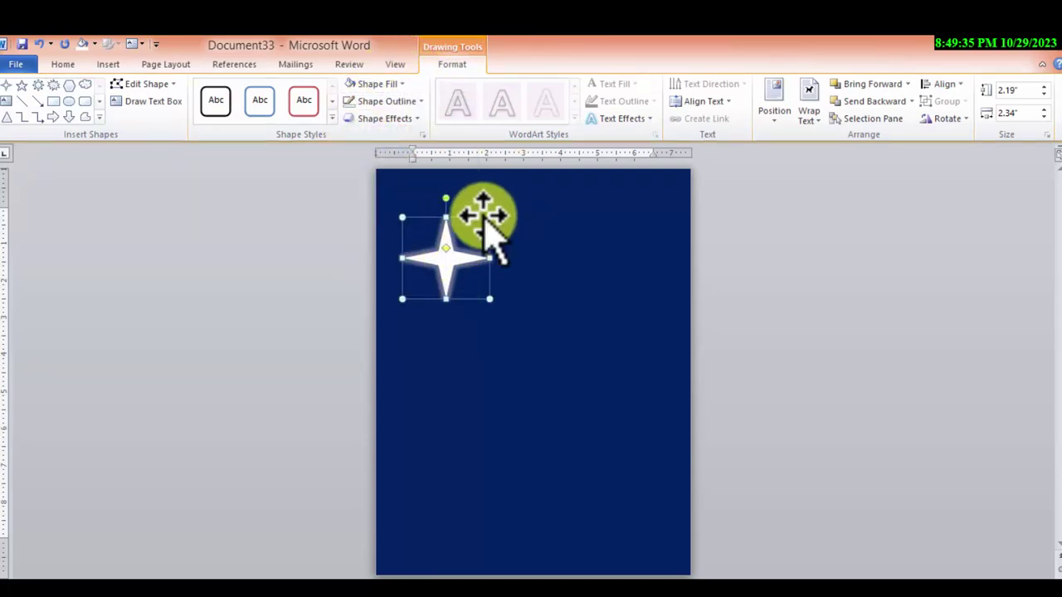
Resize the star to 2.15" by 1.64" and nudge it into place
left_click_drag(490, 217, 454, 229)
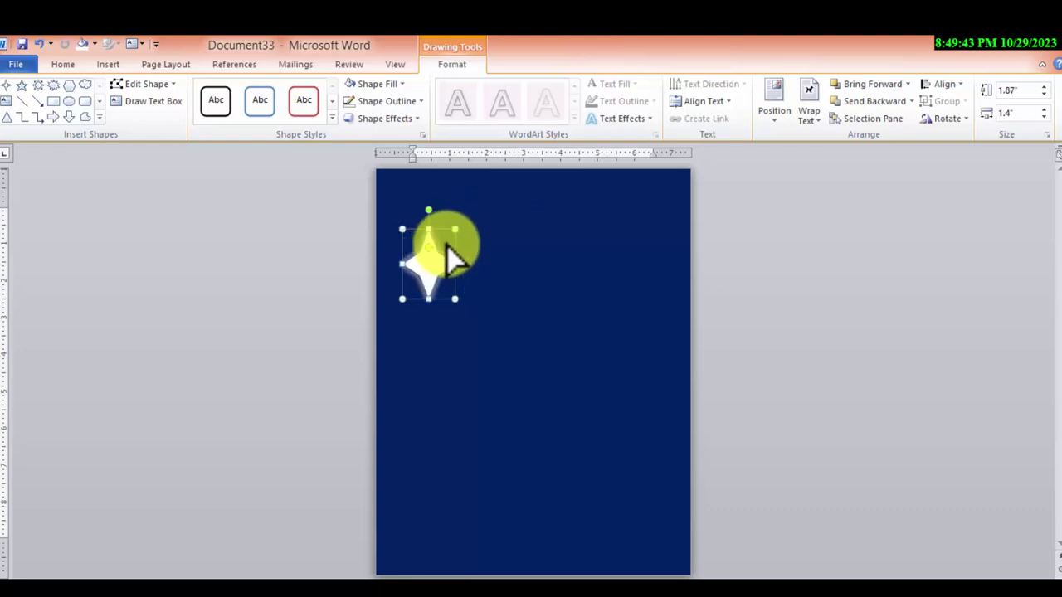
left_click_drag(437, 261, 450, 253)
left_click(512, 261)
left_click(435, 249)
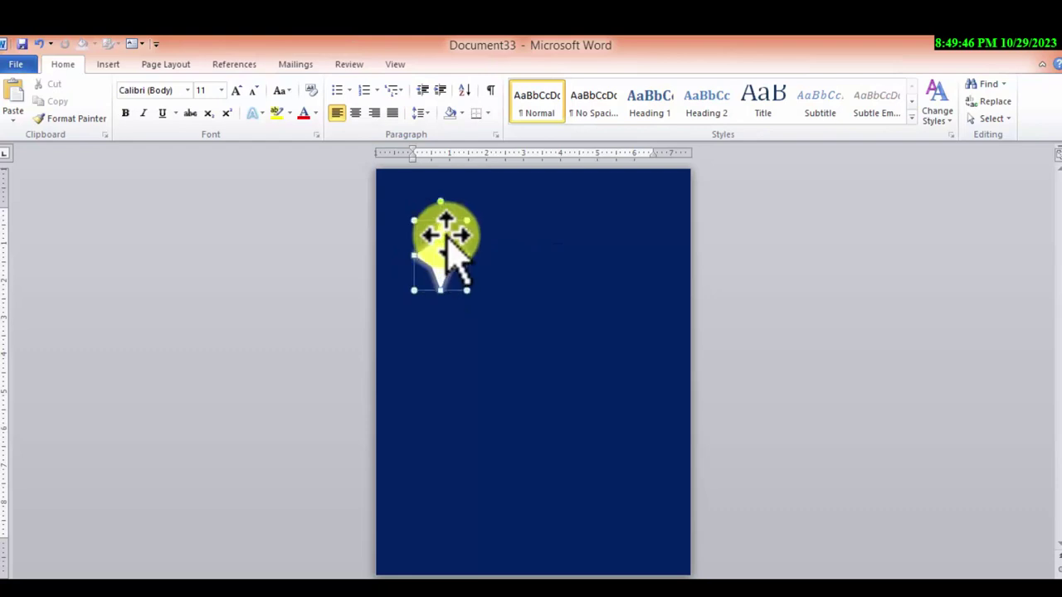
left_click_drag(473, 211, 476, 209)
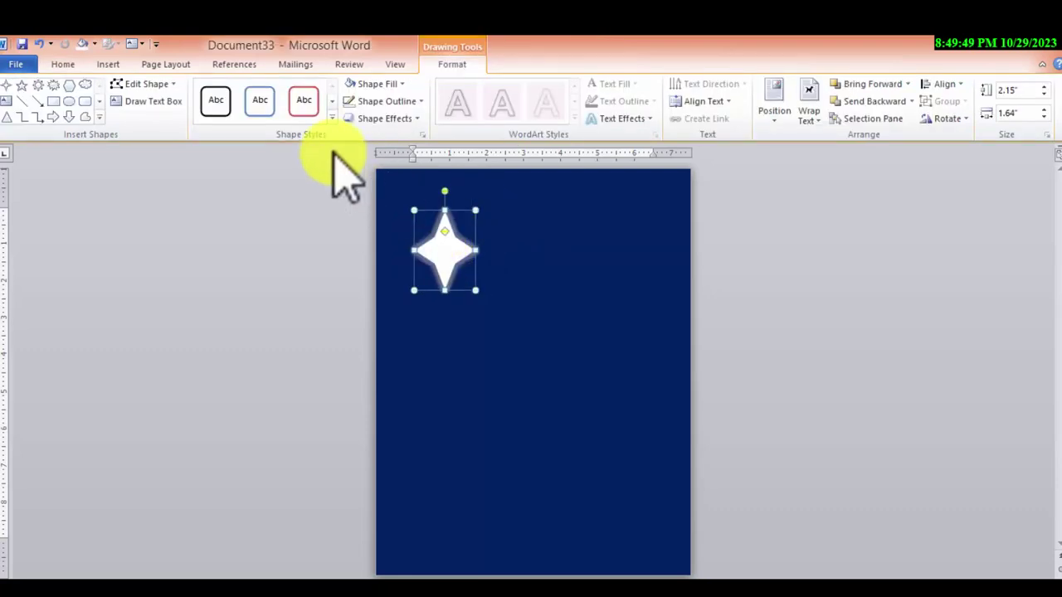
Add a reflection variation beneath the star
left_click(388, 119)
mouse_move(410, 223)
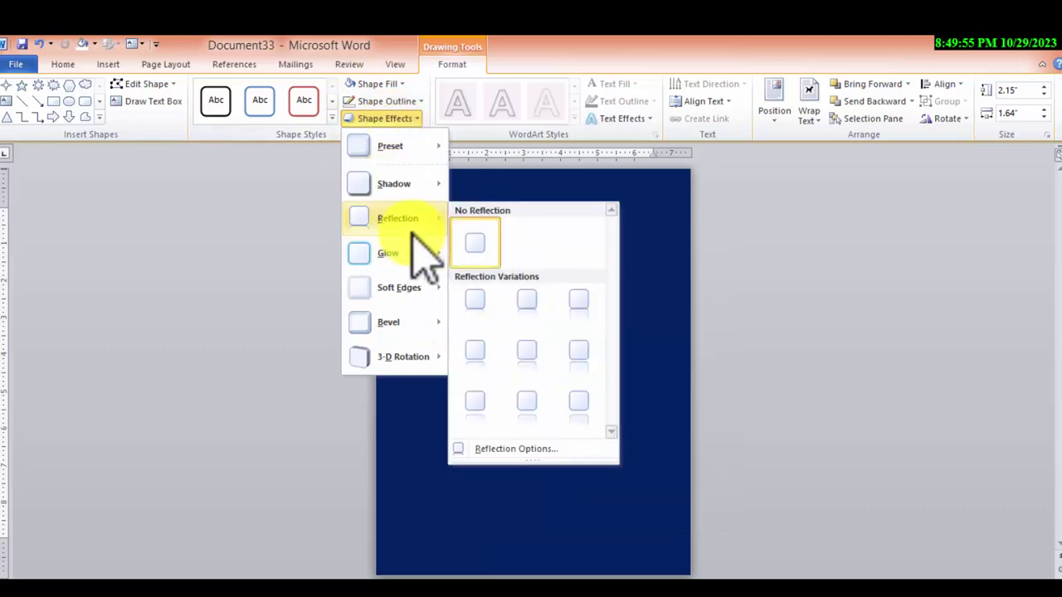
left_click(572, 410)
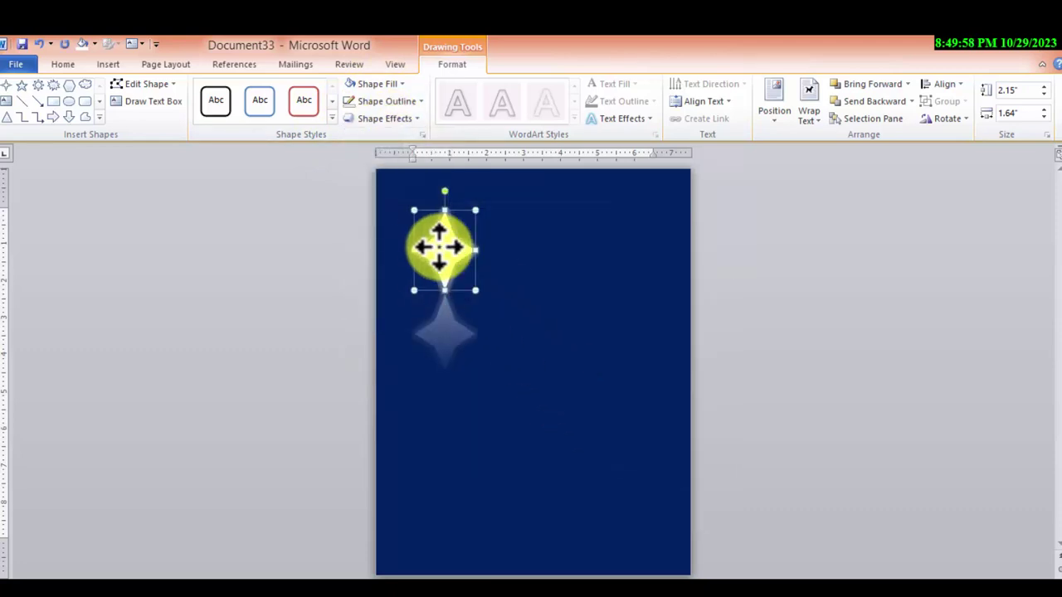
Copy the star and place a duplicate to its right in the first row
left_click_drag(438, 244, 416, 243)
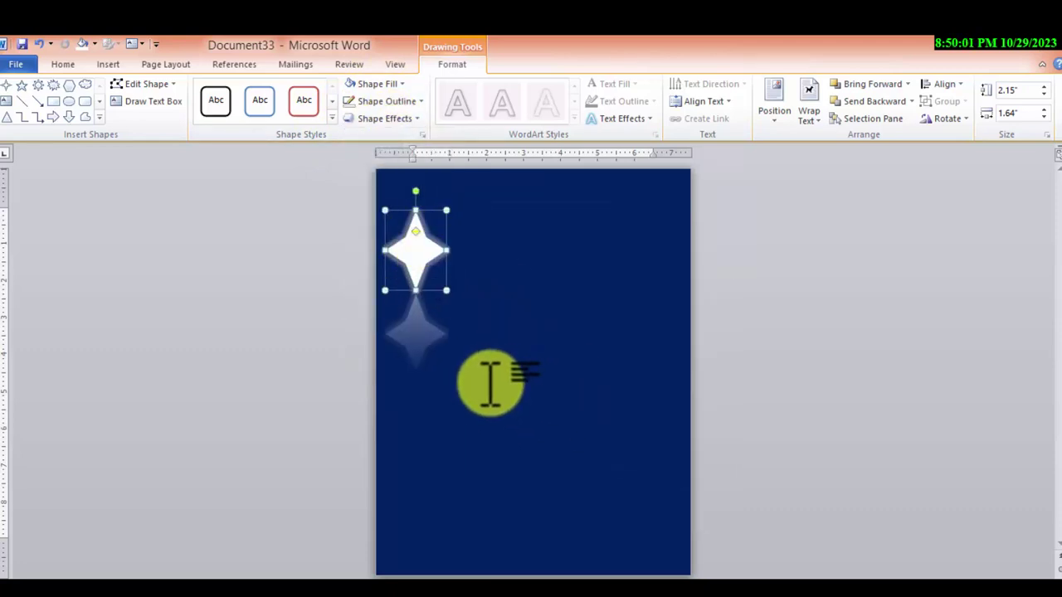
key("ctrl+c")
key("ctrl+v")
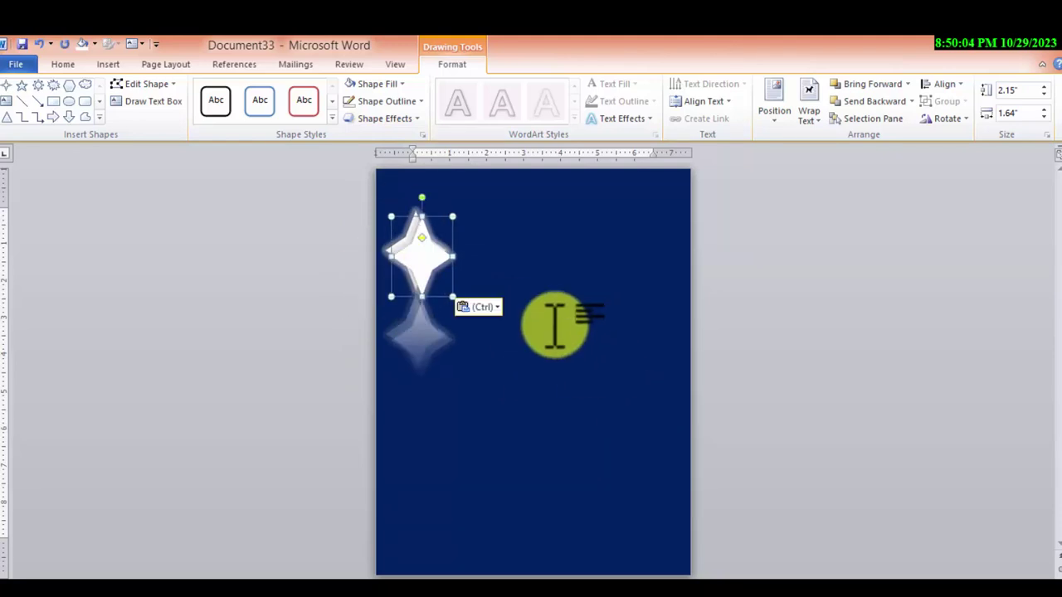
left_click_drag(436, 260, 603, 256)
key("ctrl+v")
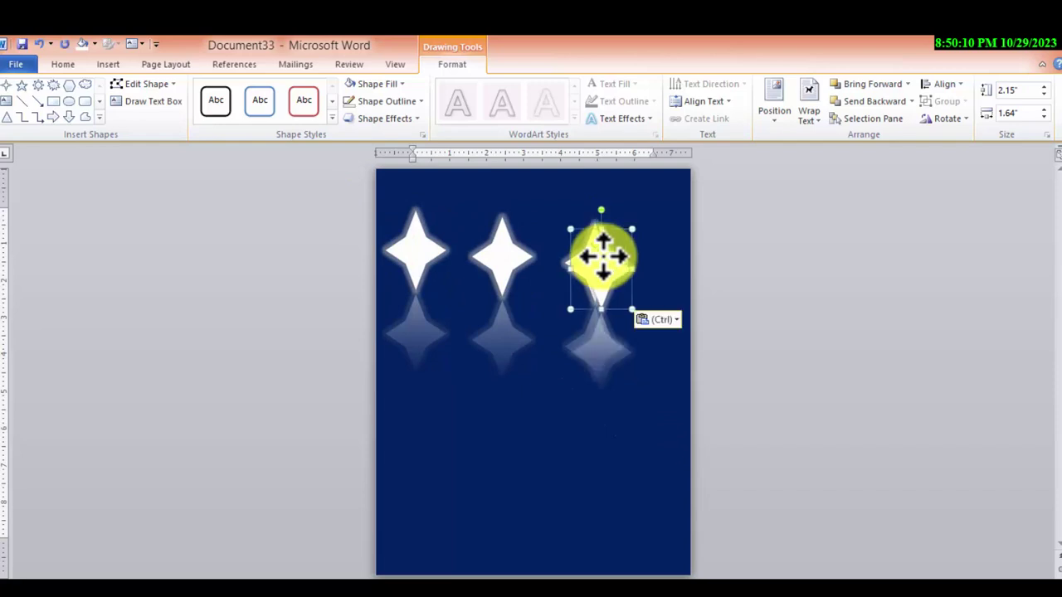
Paste more star copies into the second and bottom rows and the top-right corner
key("ctrl+v")
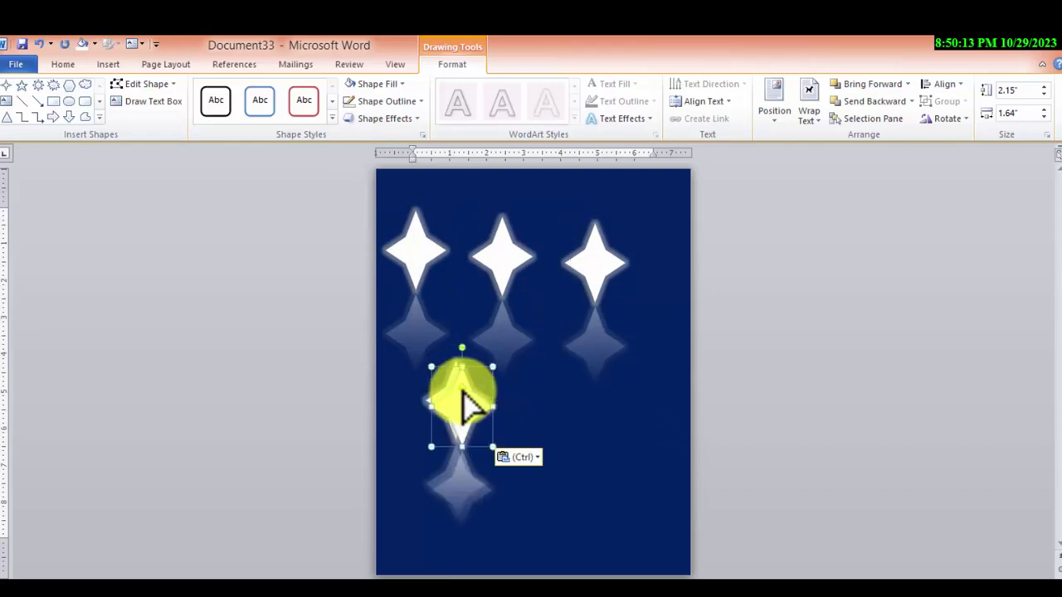
mouse_move(458, 404)
left_mouse_down()
mouse_move(558, 403)
mouse_move(666, 427)
mouse_move(419, 530)
mouse_move(525, 531)
left_mouse_up()
key("ctrl+v")
key("ctrl+v")
key("ctrl+v")
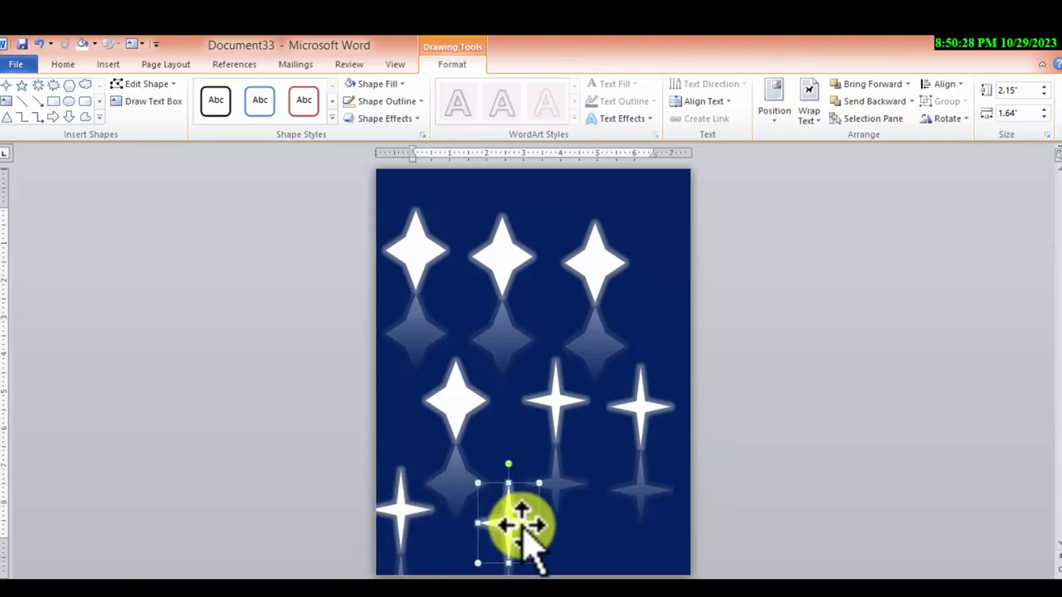
left_click_drag(615, 522, 615, 522)
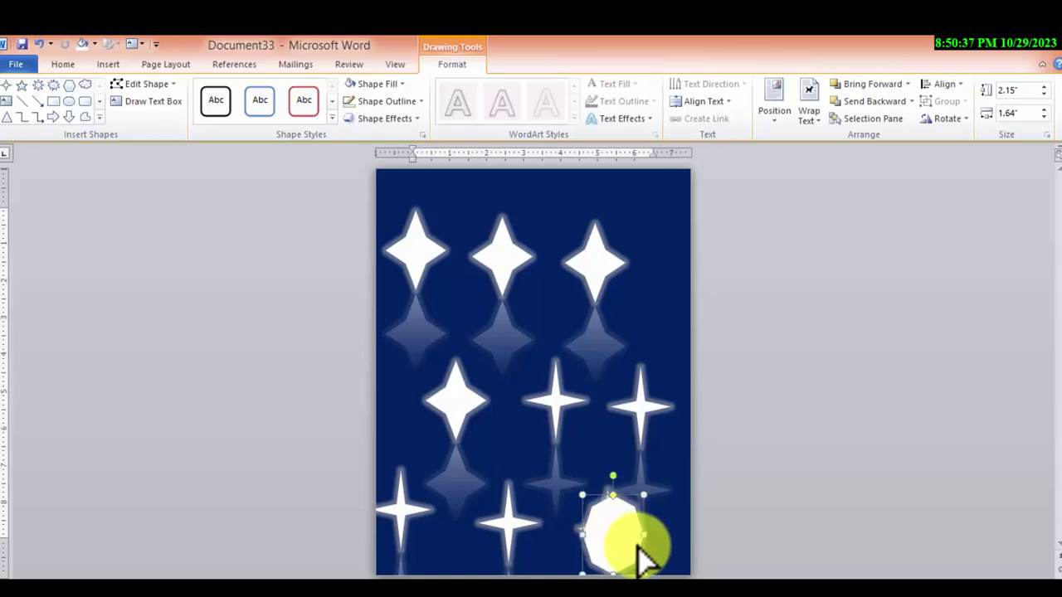
left_click_drag(638, 556, 677, 457)
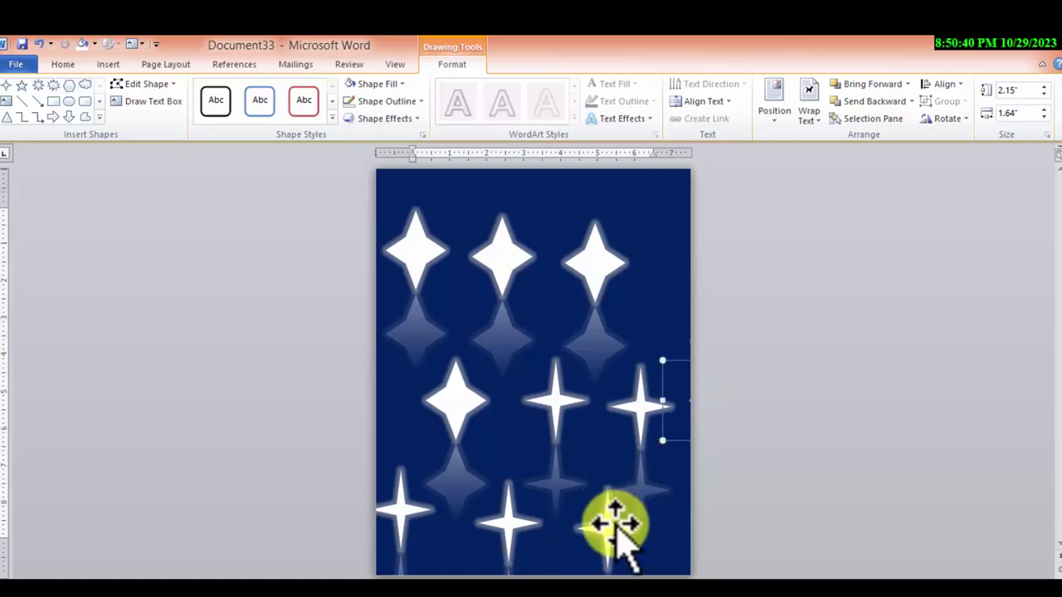
left_click_drag(618, 526, 655, 245)
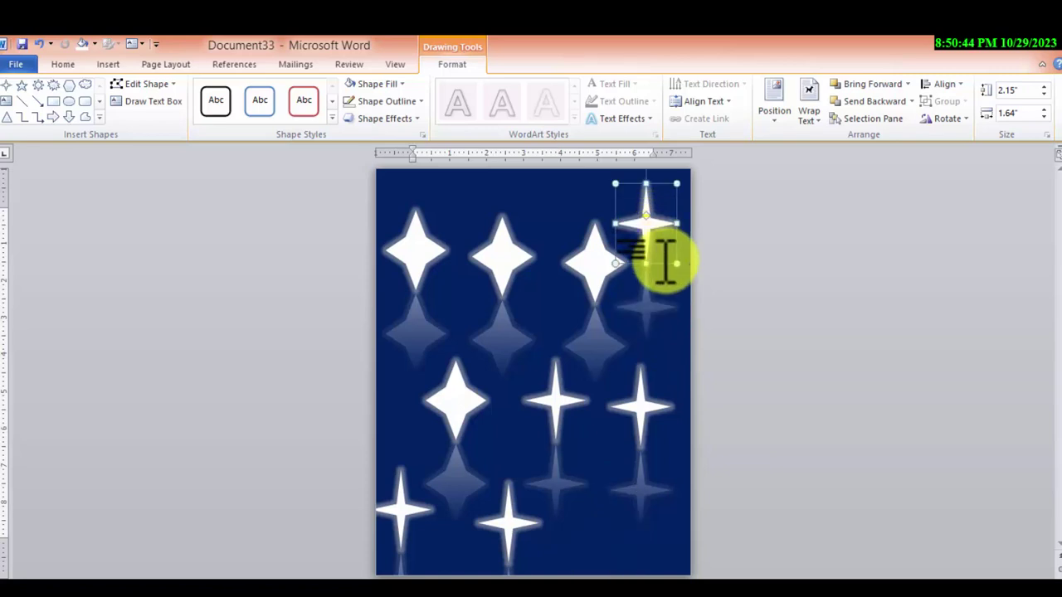
Reposition a star copy and paste another copy of the bottom-left star along the top edge
left_click(603, 530)
mouse_move(604, 530)
left_mouse_down()
mouse_move(510, 484)
mouse_move(516, 446)
left_mouse_up()
left_click(399, 485)
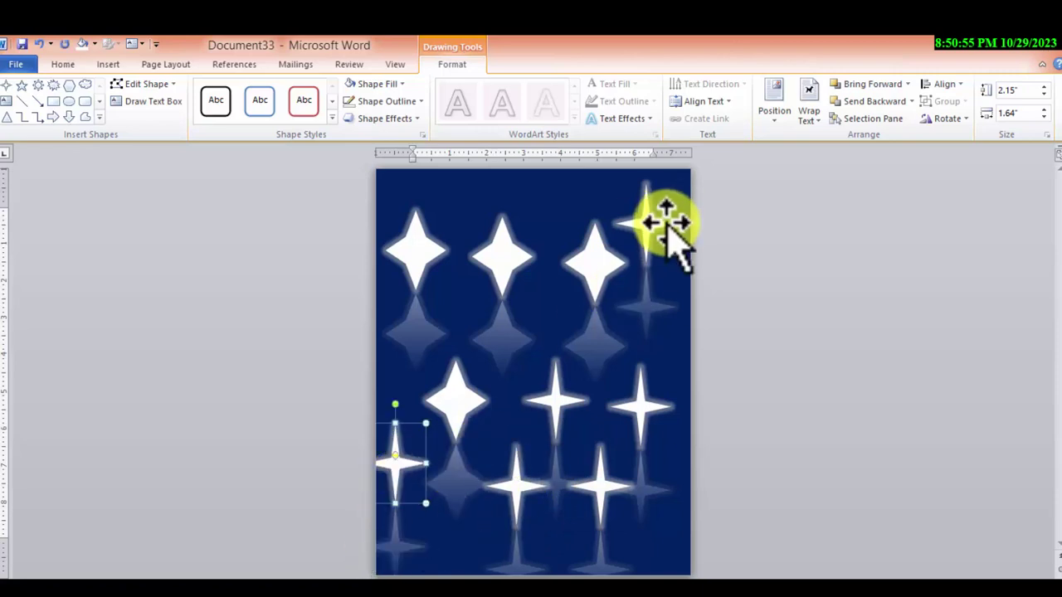
key("ctrl+v")
mouse_move(406, 467)
left_mouse_down()
mouse_move(558, 213)
mouse_move(569, 220)
left_mouse_up()
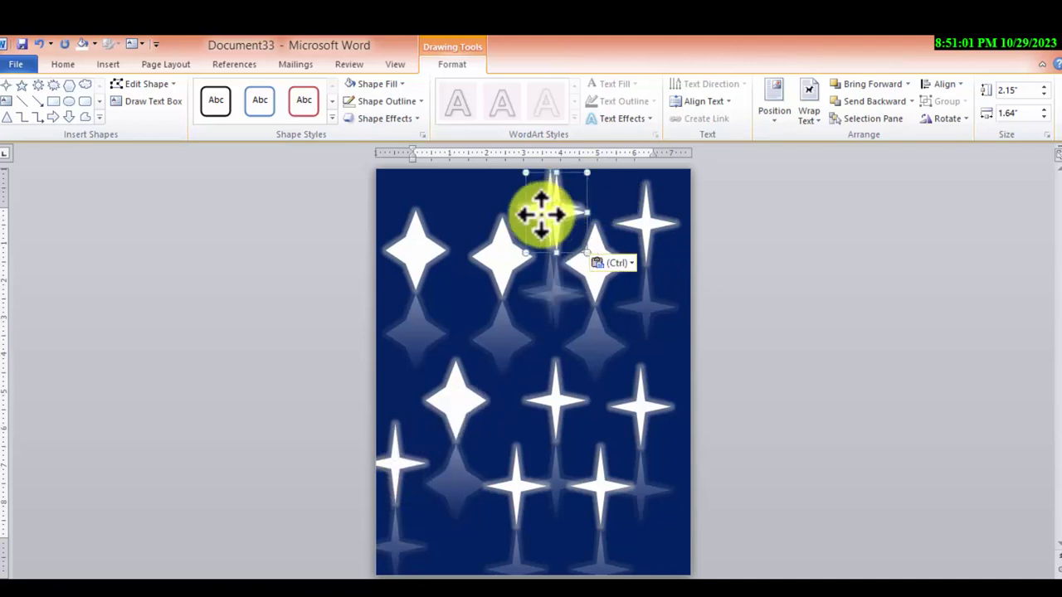
mouse_move(453, 187)
left_mouse_down()
mouse_move(461, 173)
mouse_move(550, 184)
left_mouse_up()
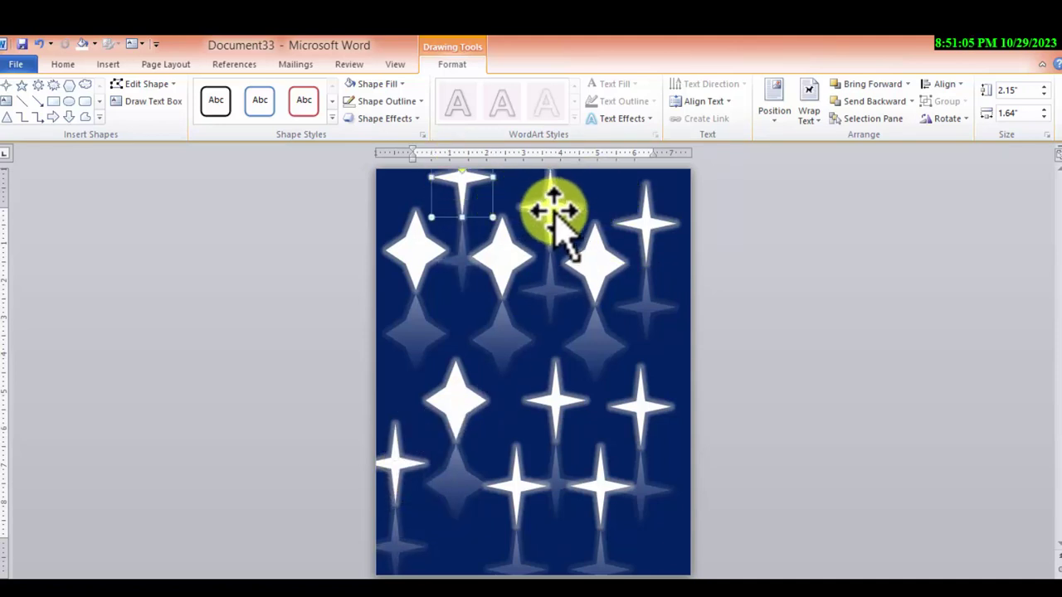
left_click(651, 197)
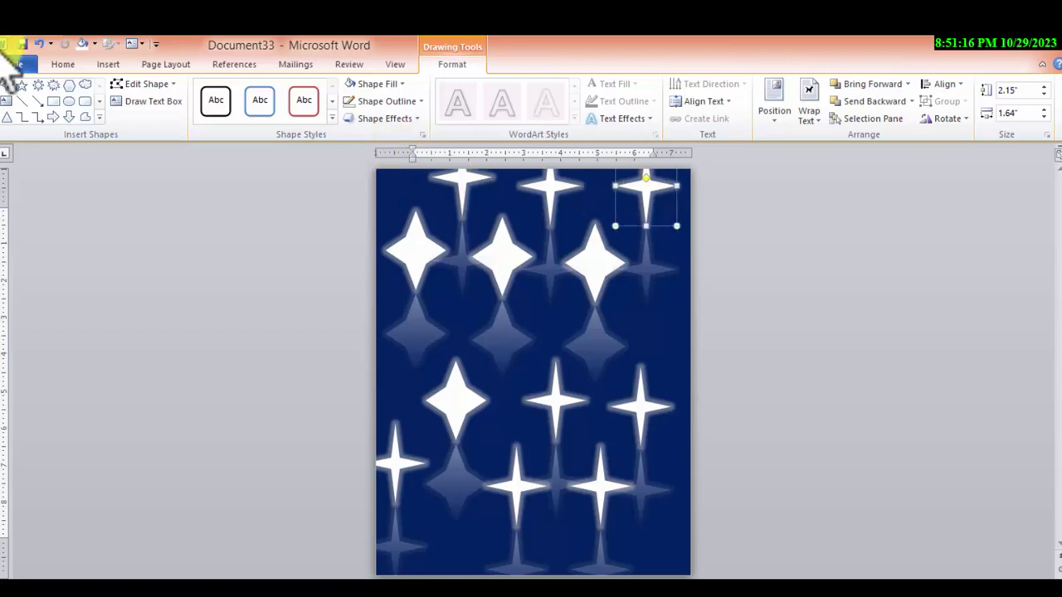
Draw an Explosion 1 starburst near the page centre
left_click(97, 117)
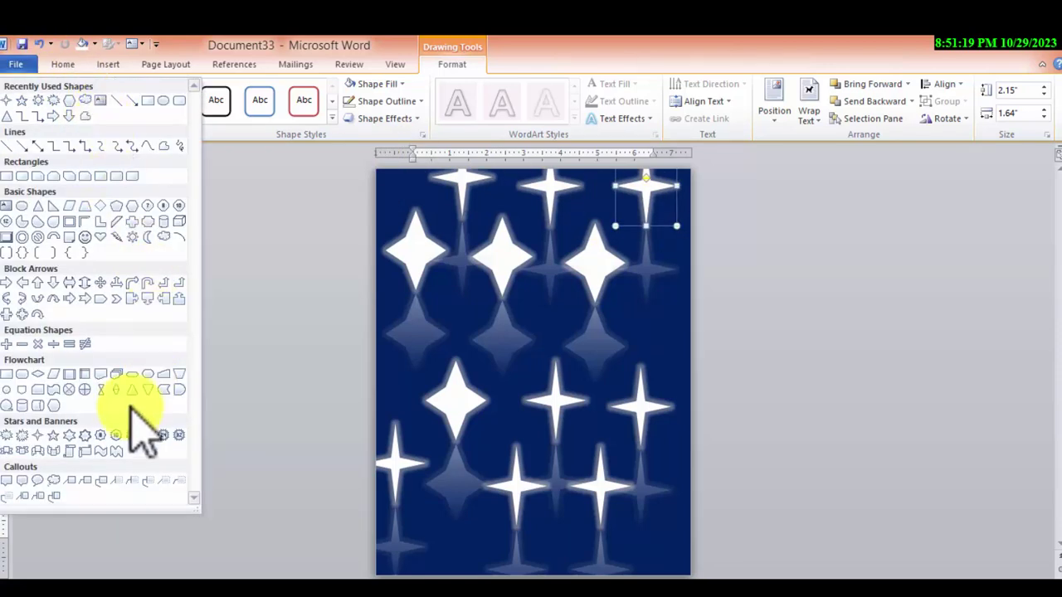
left_click(20, 435)
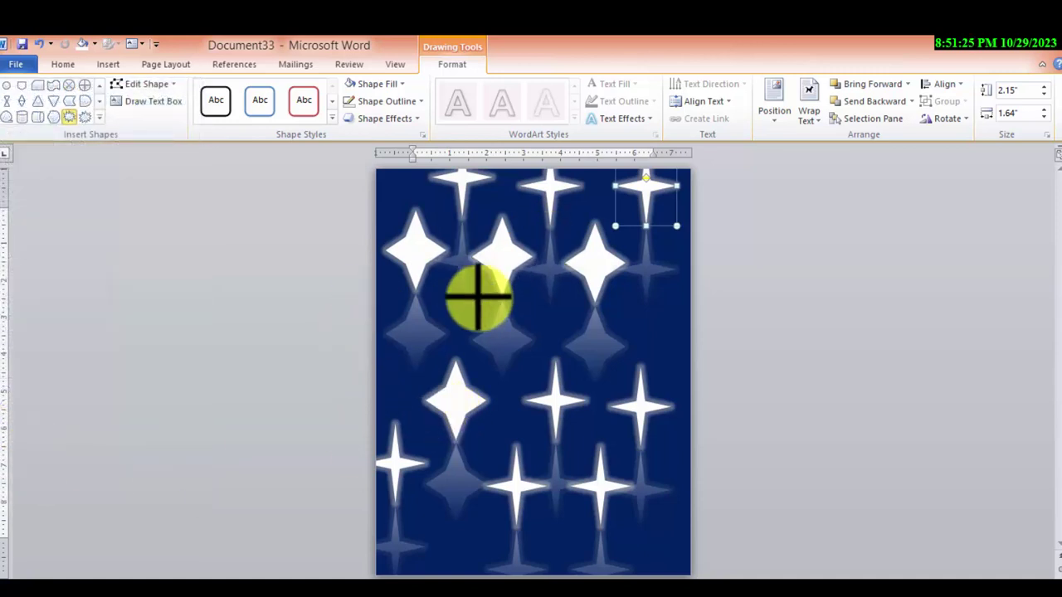
left_click_drag(479, 297, 545, 370)
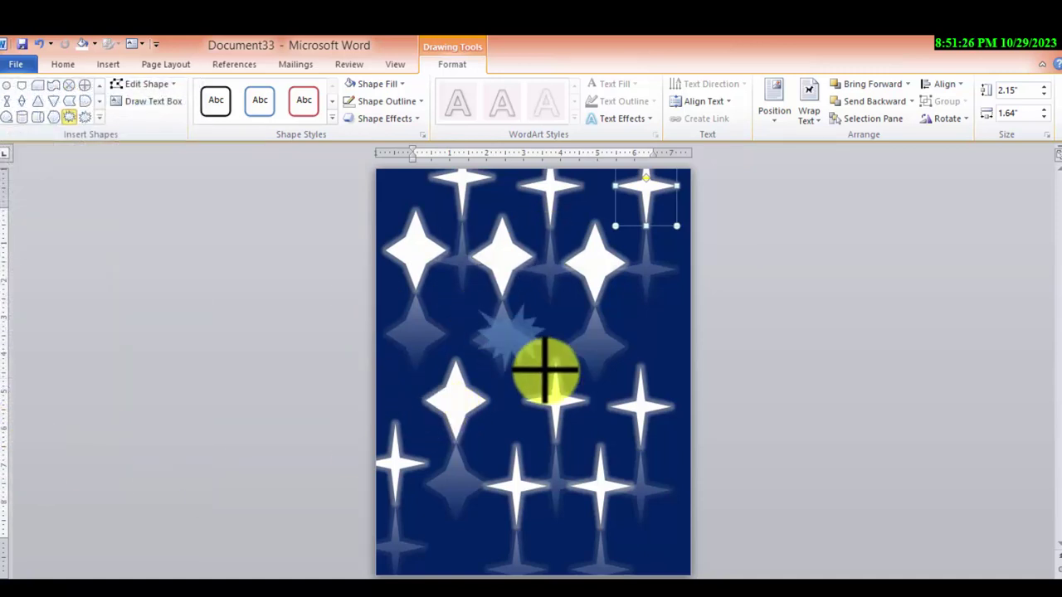
Give the starburst a Parallel 3-D rotation and a white fill
left_click(399, 118)
mouse_move(423, 356)
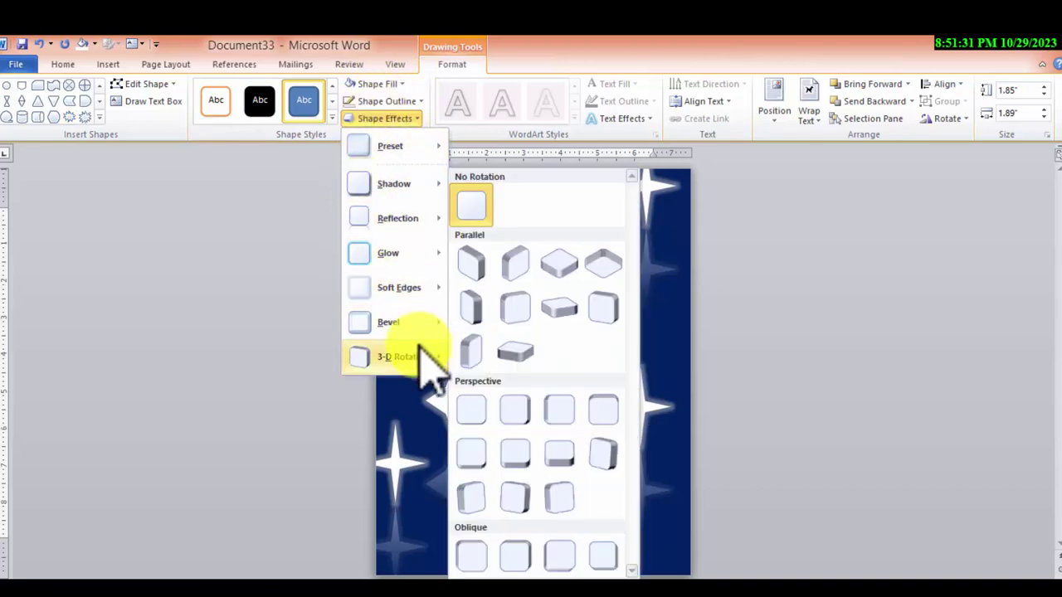
left_click(552, 320)
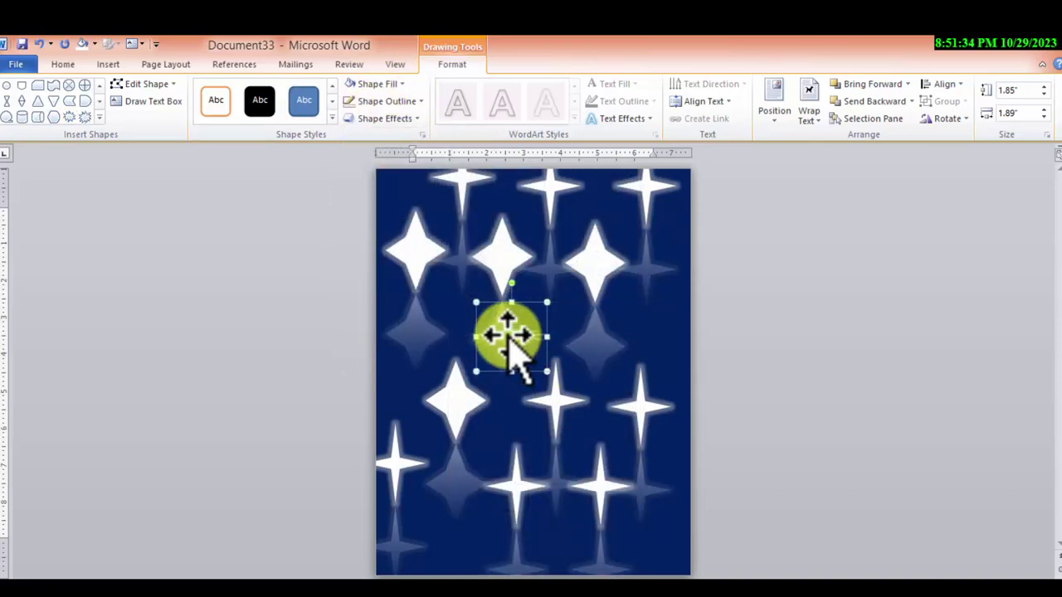
left_click(375, 84)
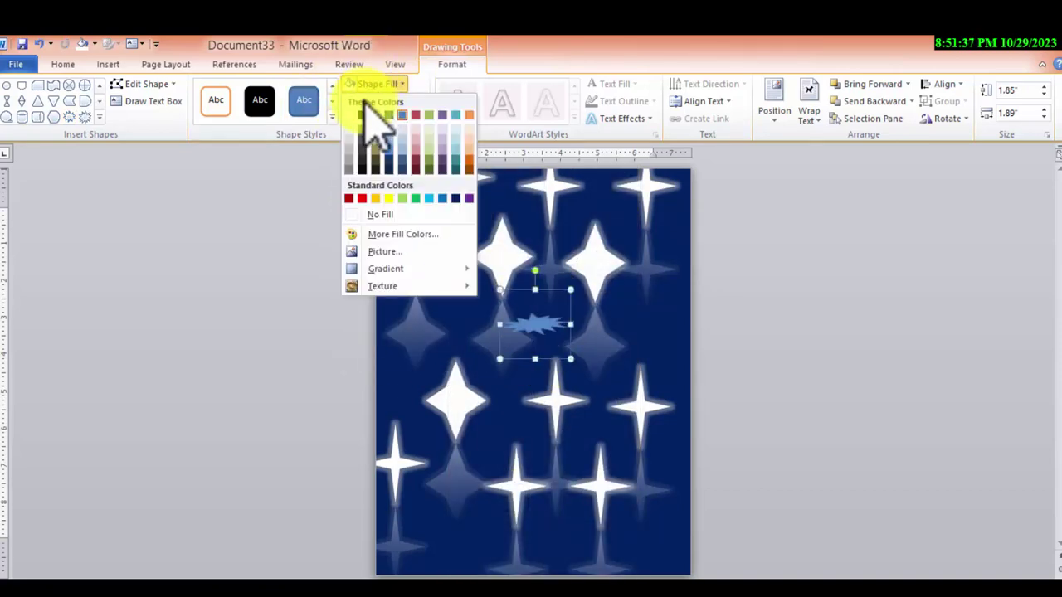
left_click(352, 114)
left_click_drag(536, 327, 545, 314)
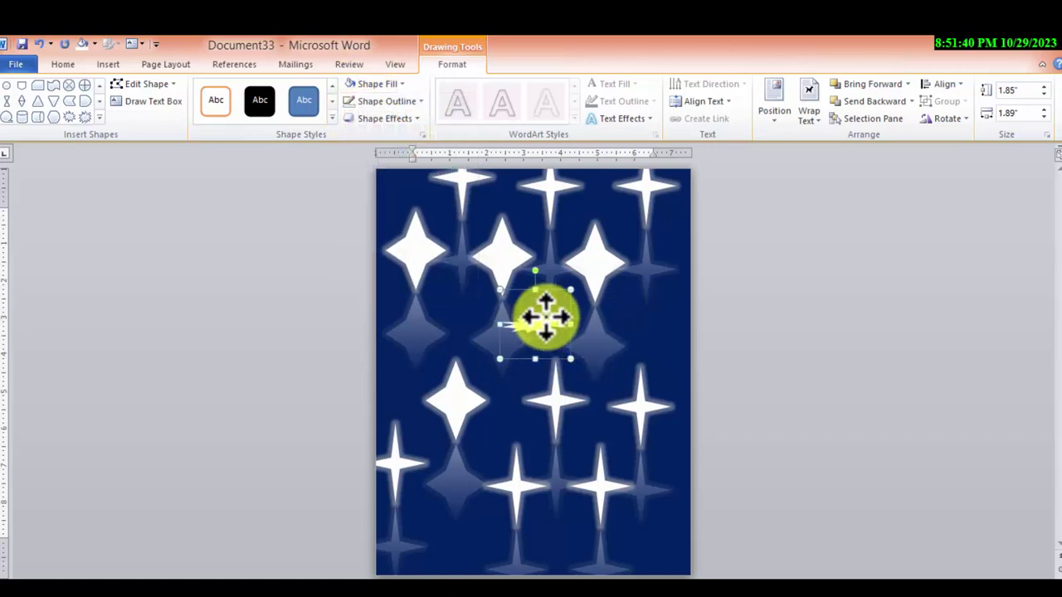
Add a reflection variation to the starburst
left_click(384, 118)
mouse_move(423, 224)
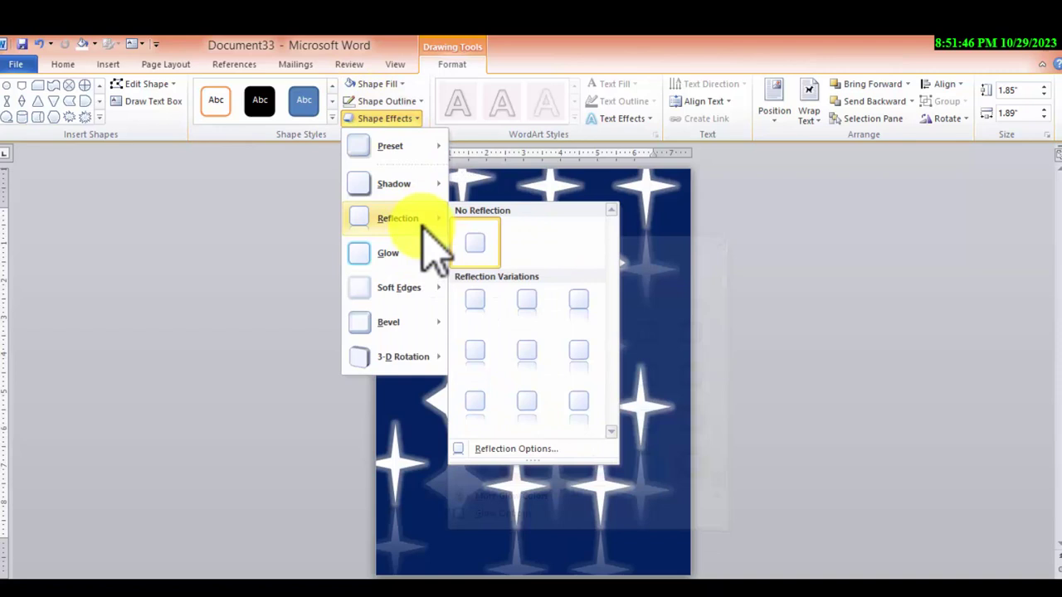
left_click(578, 403)
mouse_move(546, 312)
left_mouse_down()
mouse_move(543, 290)
mouse_move(562, 295)
left_mouse_up()
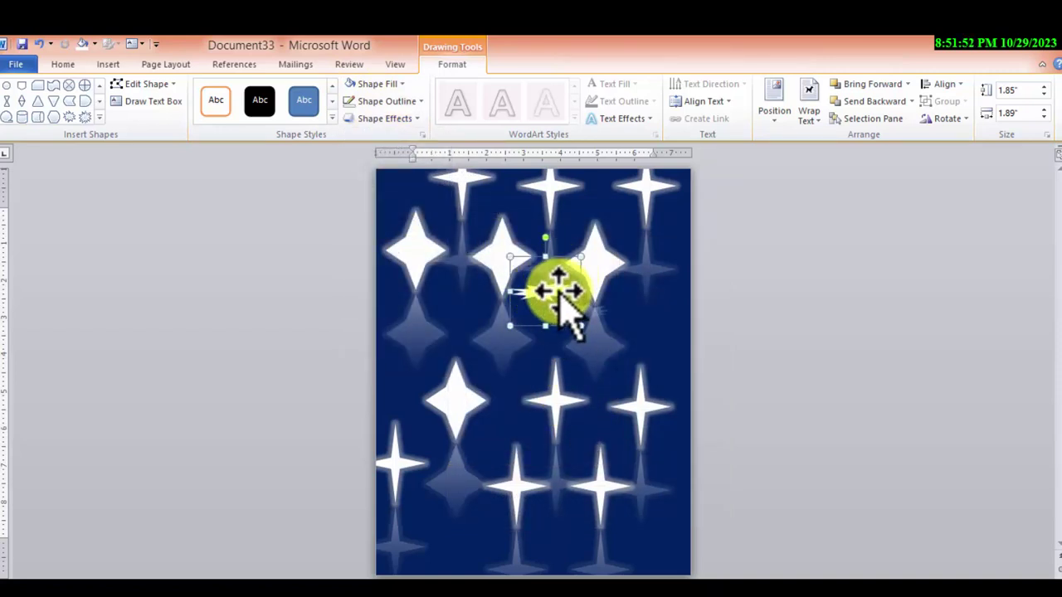
Copy a starburst to the upper left and shrink the central one
left_click(524, 375)
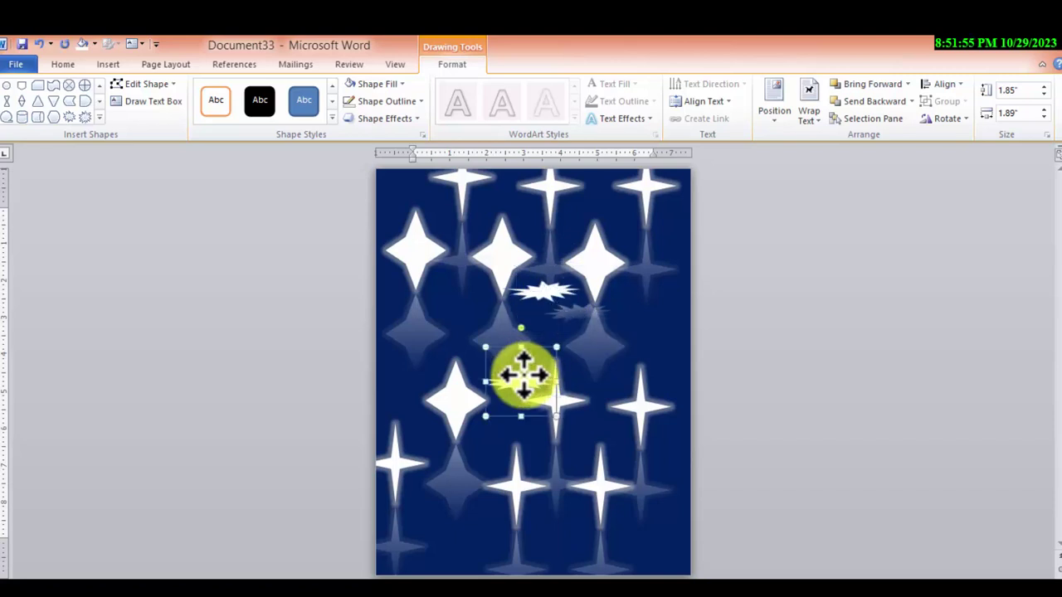
mouse_move(524, 394)
left_mouse_down()
mouse_move(668, 331)
mouse_move(431, 377)
mouse_move(460, 526)
mouse_move(420, 209)
mouse_move(426, 218)
left_mouse_up()
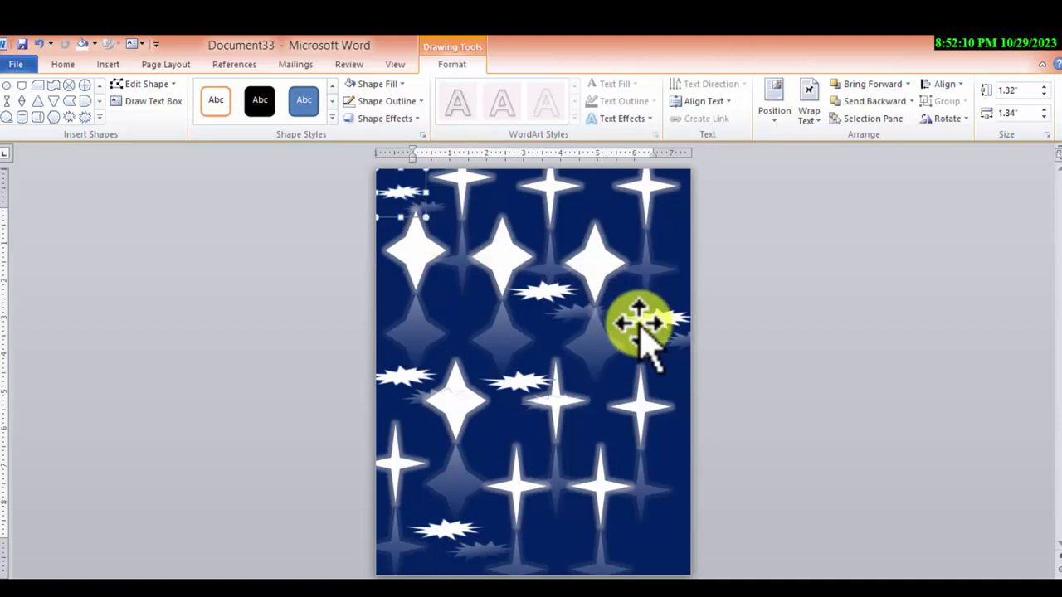
left_click(547, 295)
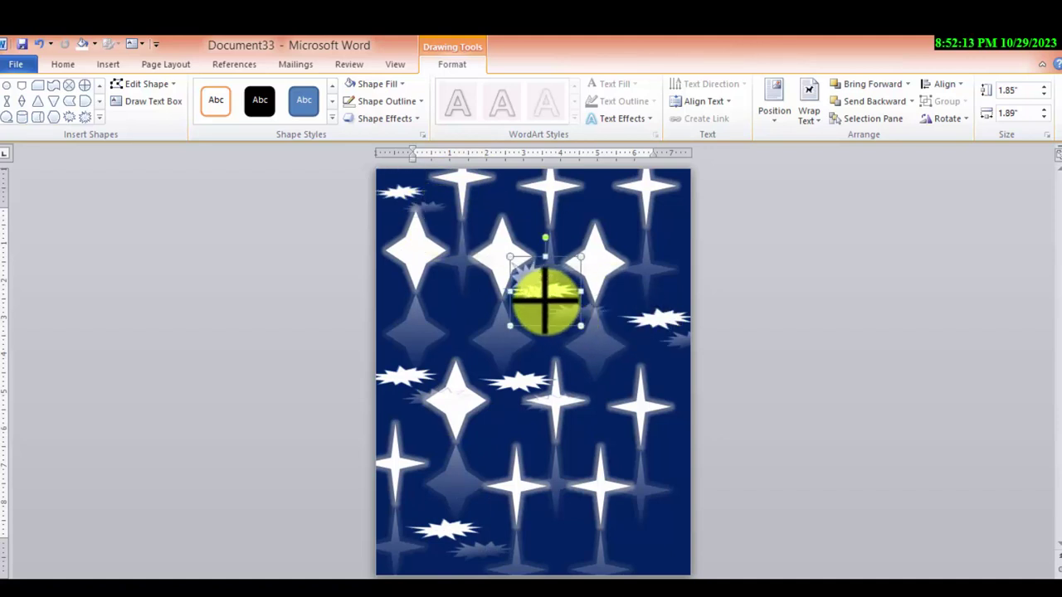
left_click_drag(545, 298, 524, 282)
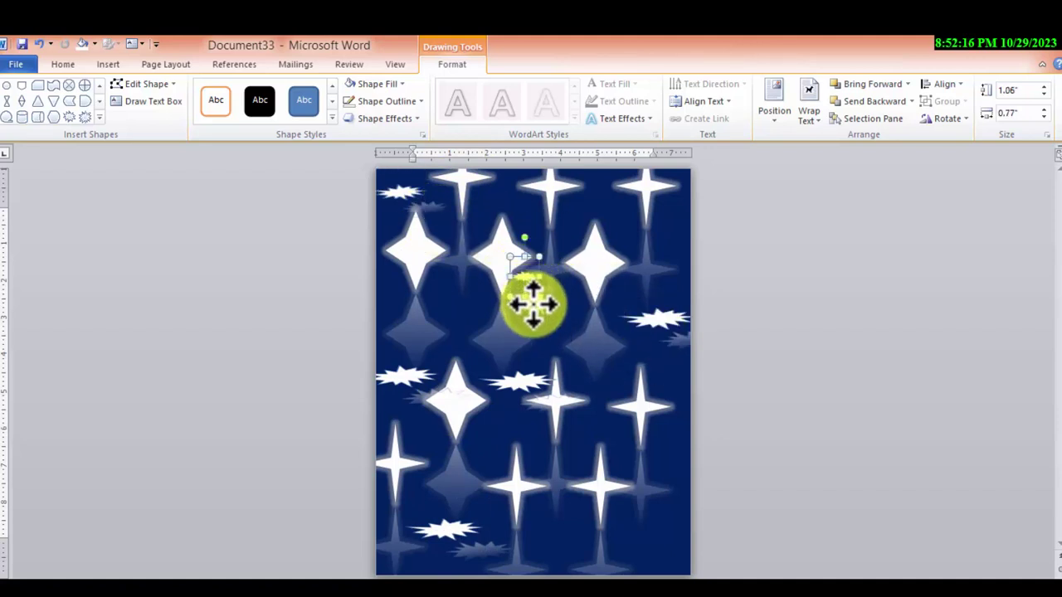
Enlarge the small starburst and spread starburst copies along the right and left sides
left_click(659, 320)
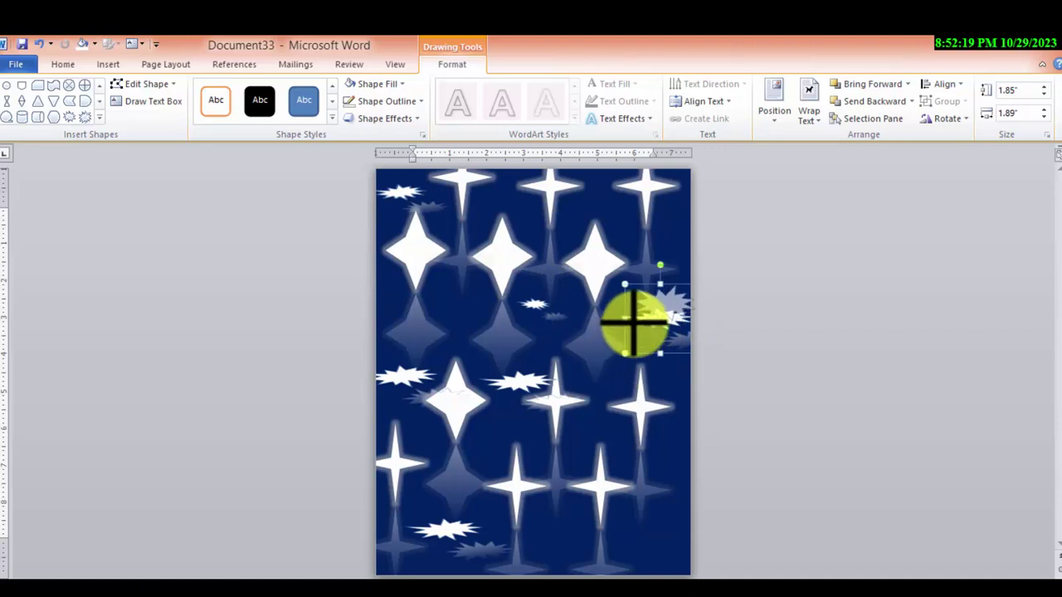
left_click(689, 292)
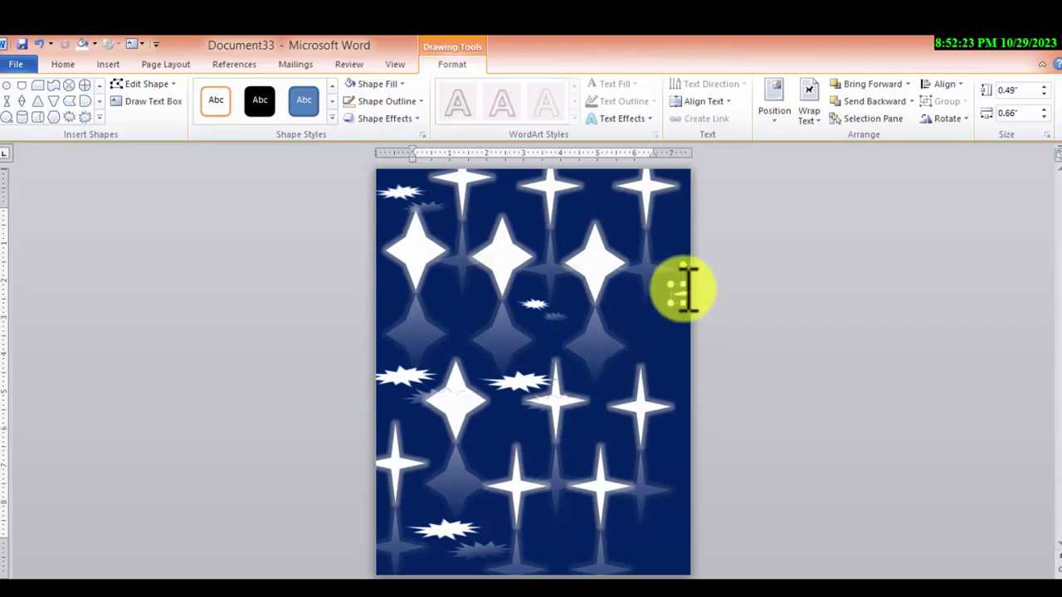
left_click(676, 314)
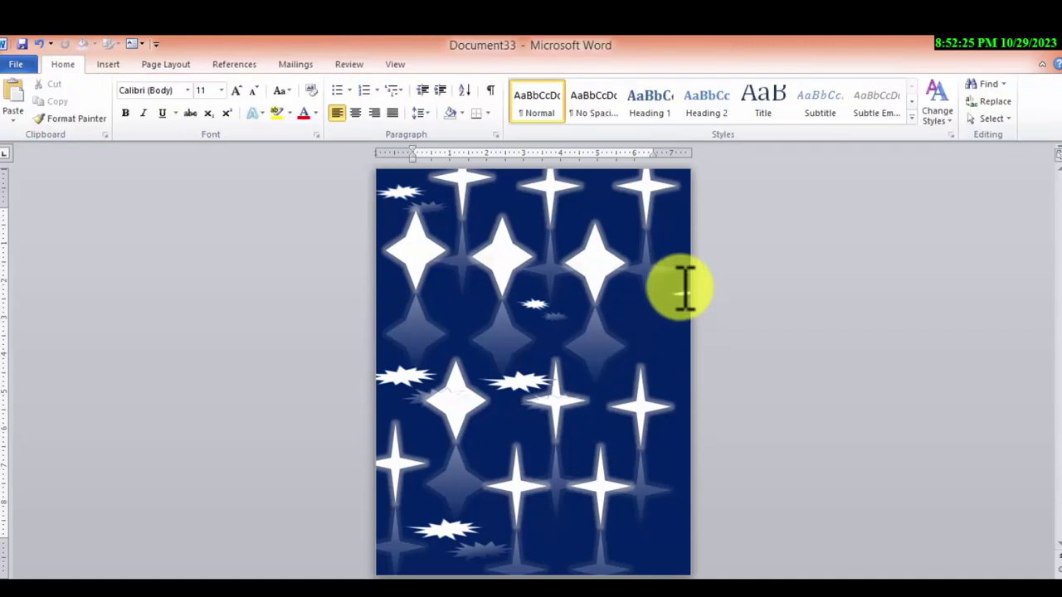
left_click(681, 297)
left_click_drag(672, 300, 654, 315)
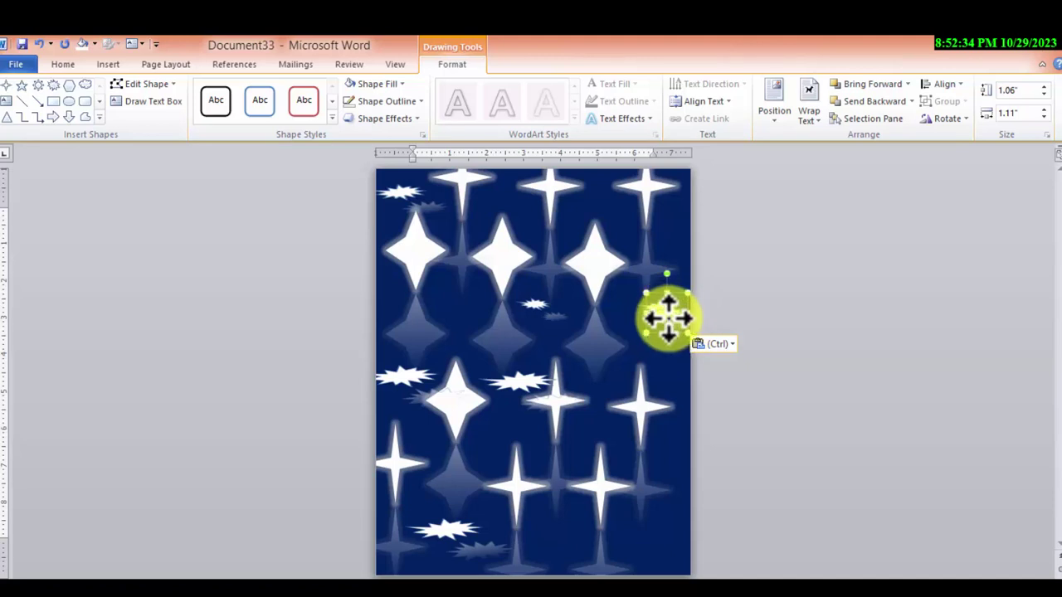
left_click_drag(669, 318, 636, 515)
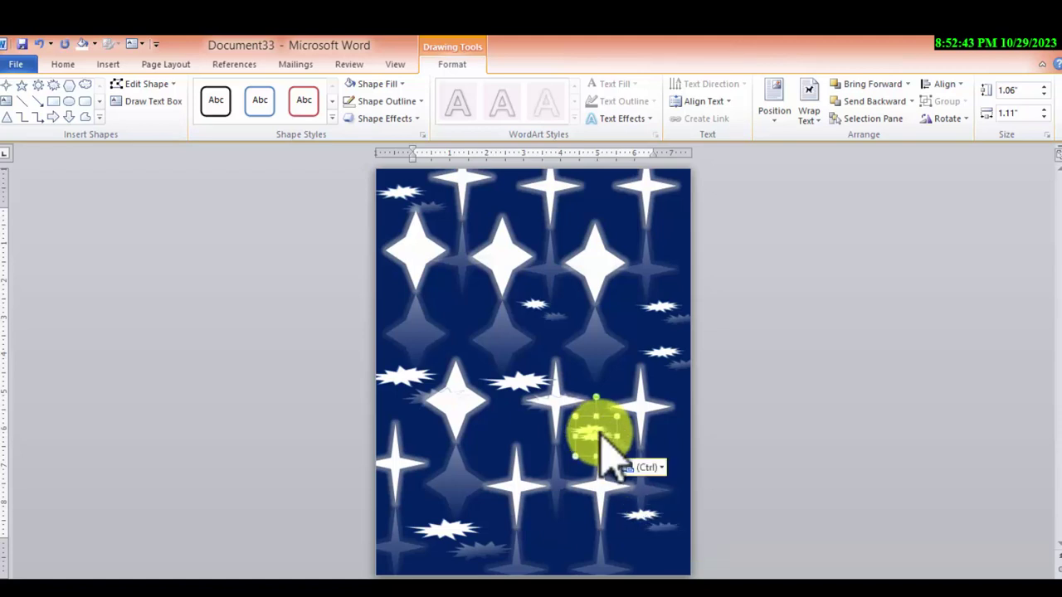
left_click_drag(597, 432, 645, 431)
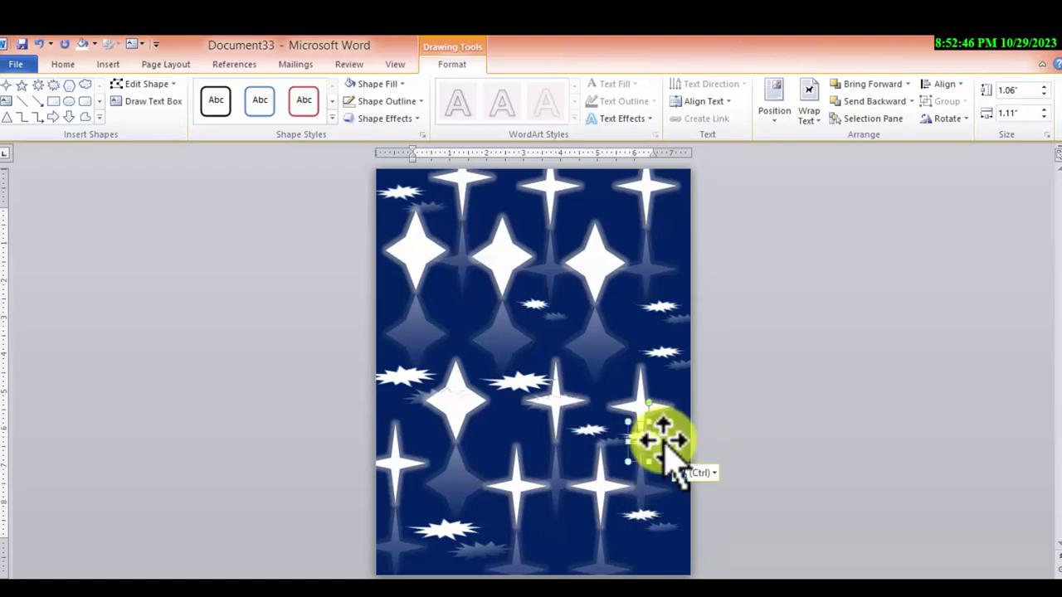
left_click_drag(555, 521, 471, 308)
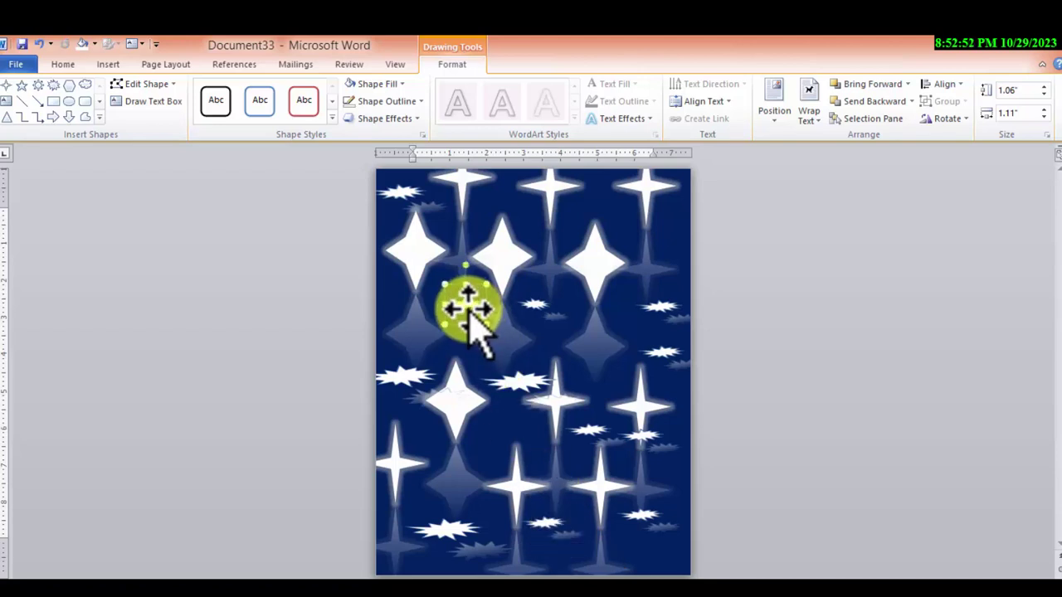
Draw a small heart near the page centre with a light tan fill and reflection
left_click(100, 118)
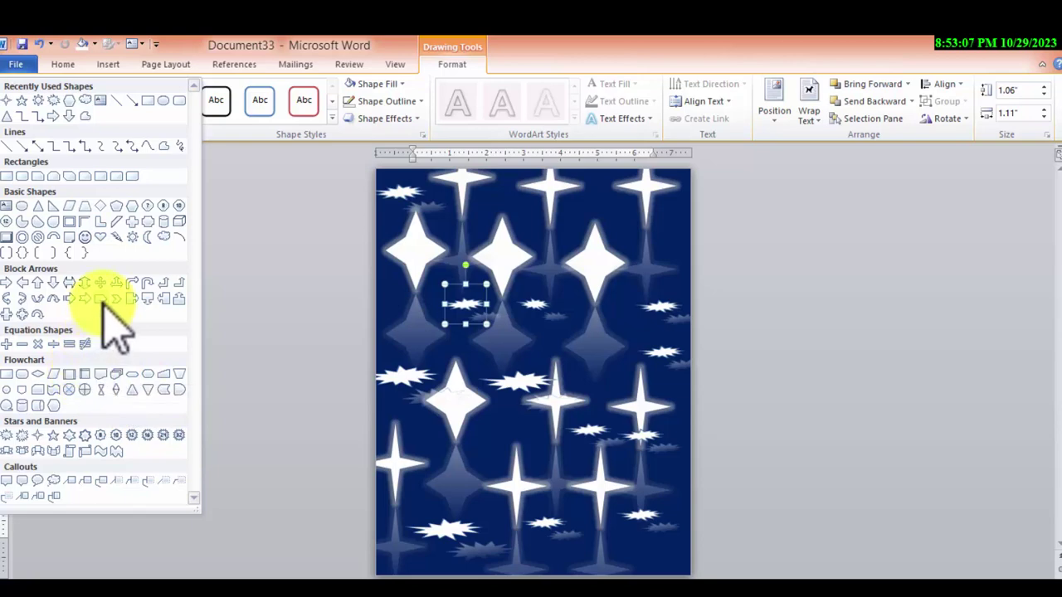
left_click(101, 237)
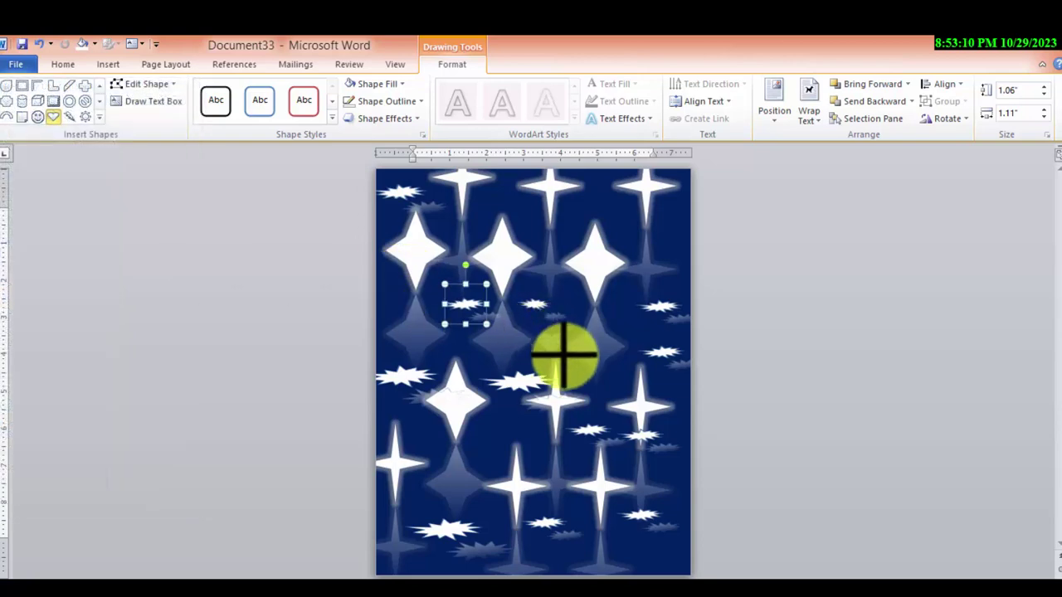
left_click_drag(536, 333, 571, 367)
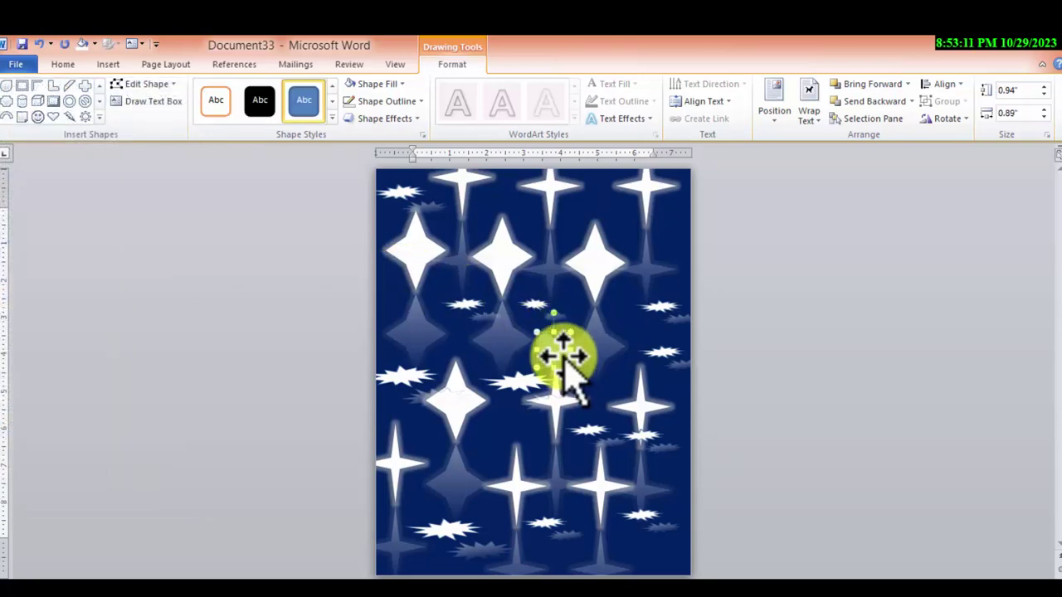
left_click(375, 84)
left_click(376, 133)
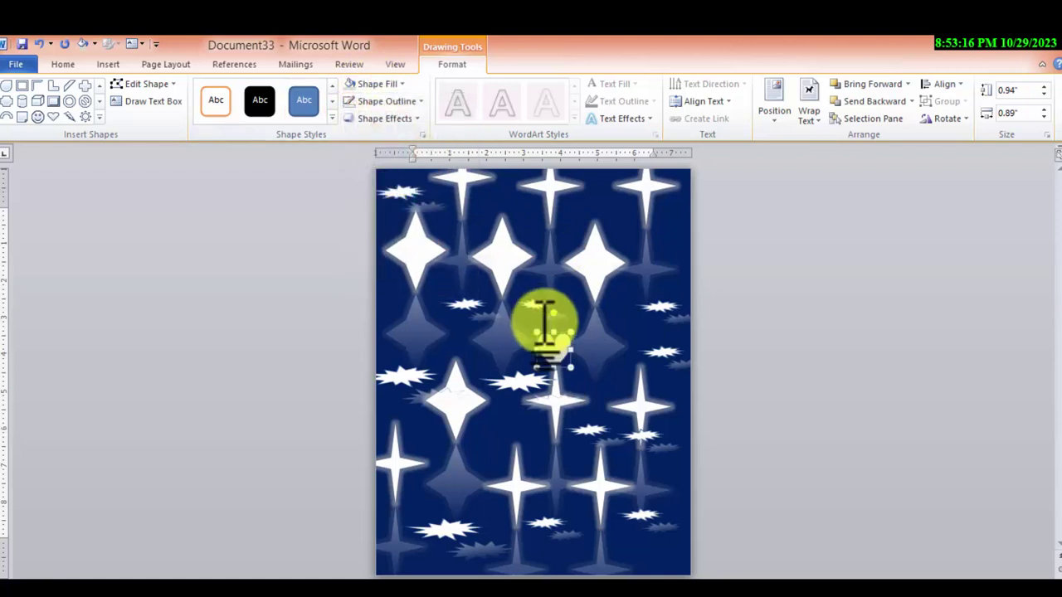
left_click(384, 118)
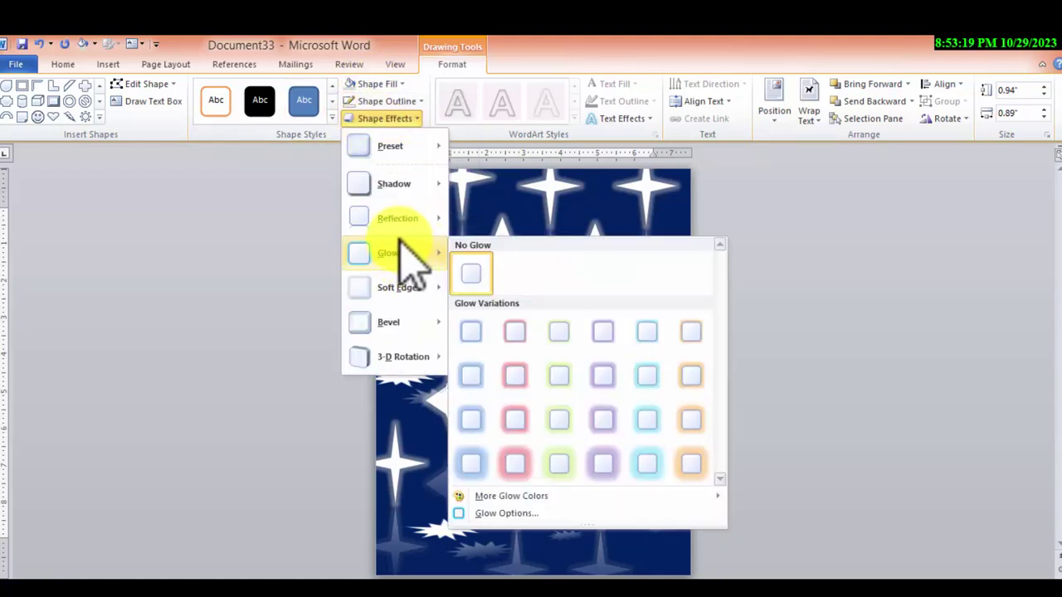
mouse_move(402, 218)
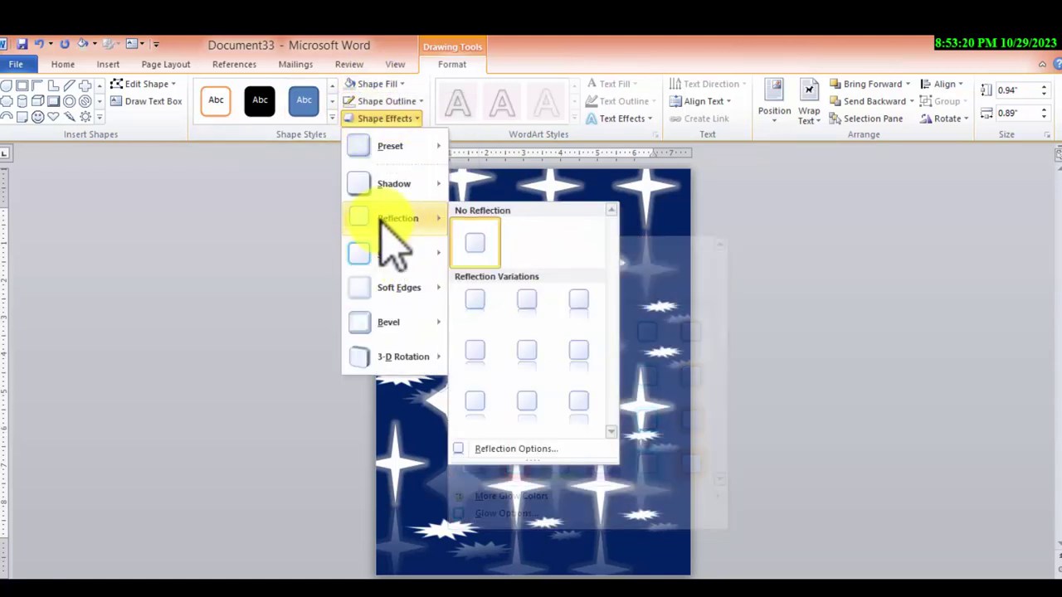
left_click(569, 402)
Set the heart's fill to solid white at about 54% transparency
right_click(552, 347)
left_click(590, 335)
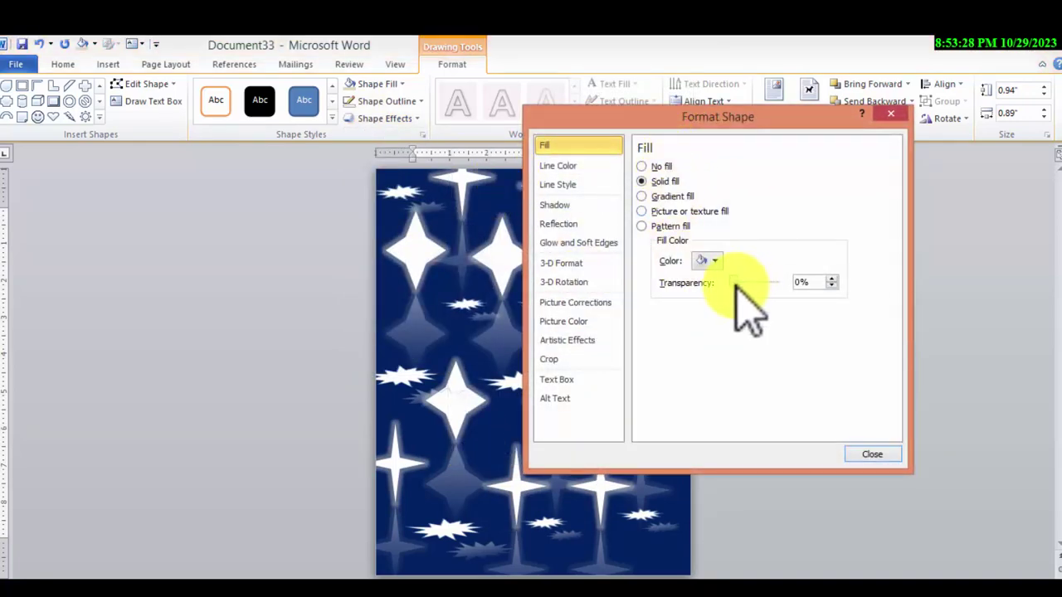
left_click(709, 262)
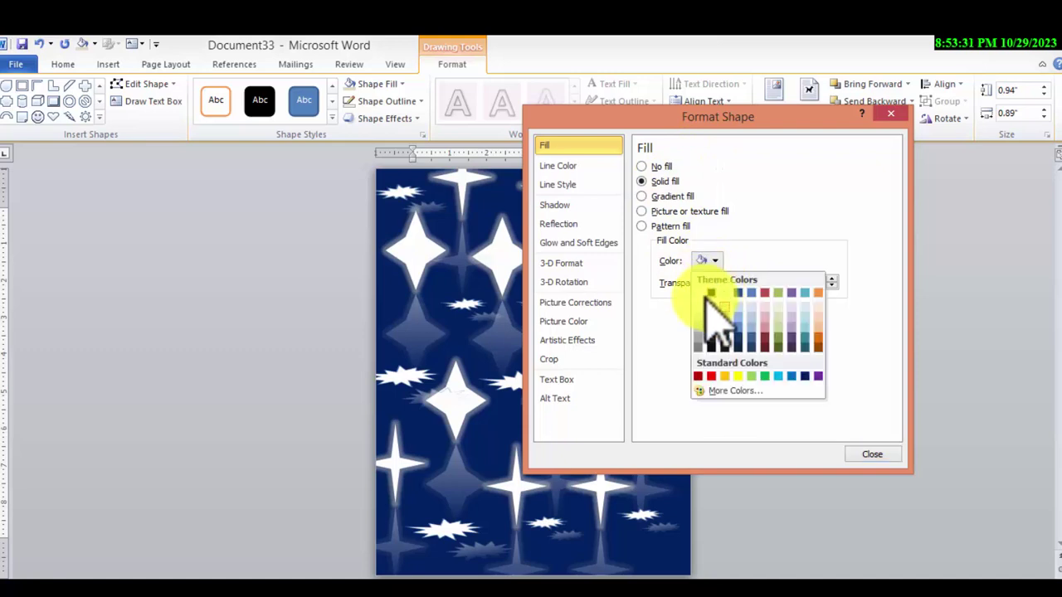
left_click(709, 296)
left_click_drag(823, 132, 860, 104)
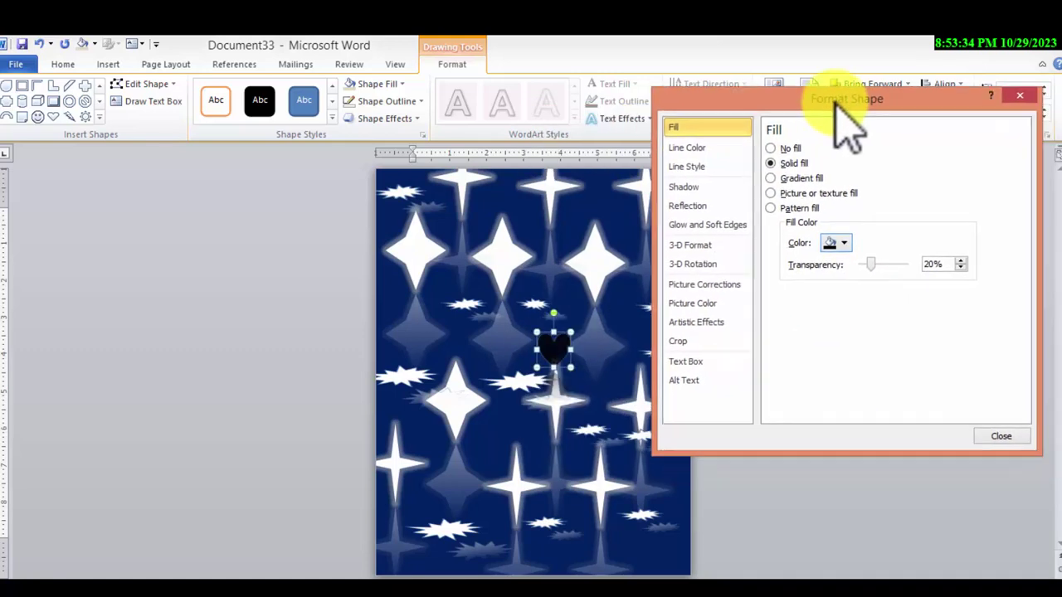
left_click(842, 243)
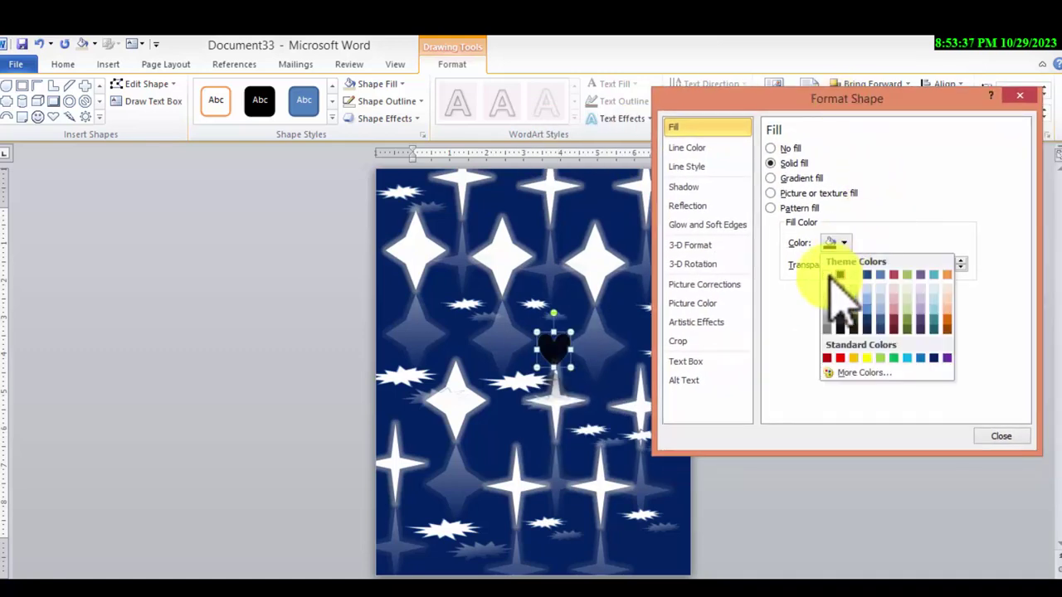
left_click(827, 275)
left_click_drag(873, 264, 884, 264)
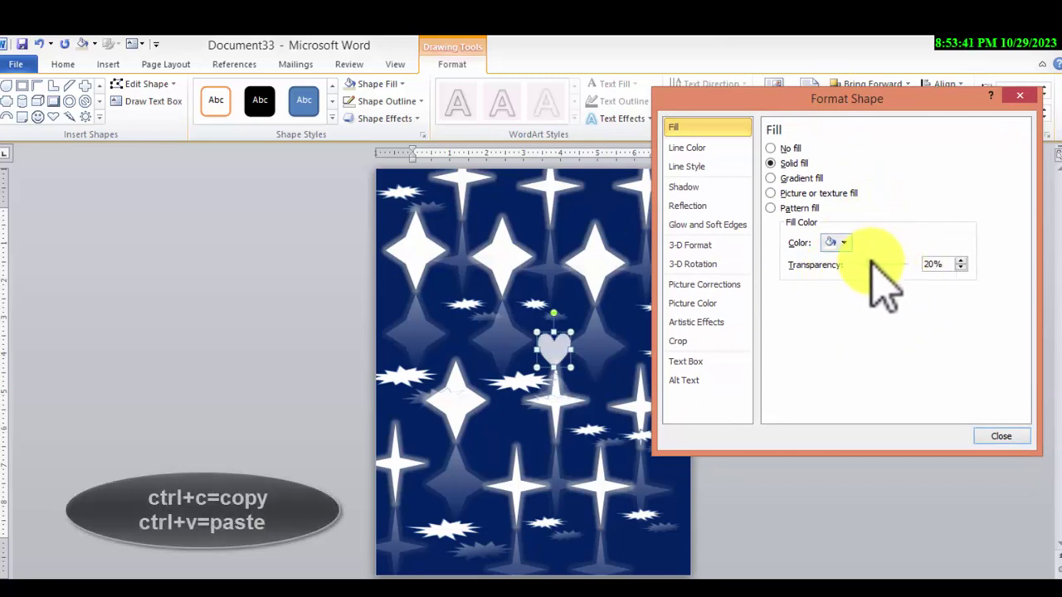
left_click(999, 437)
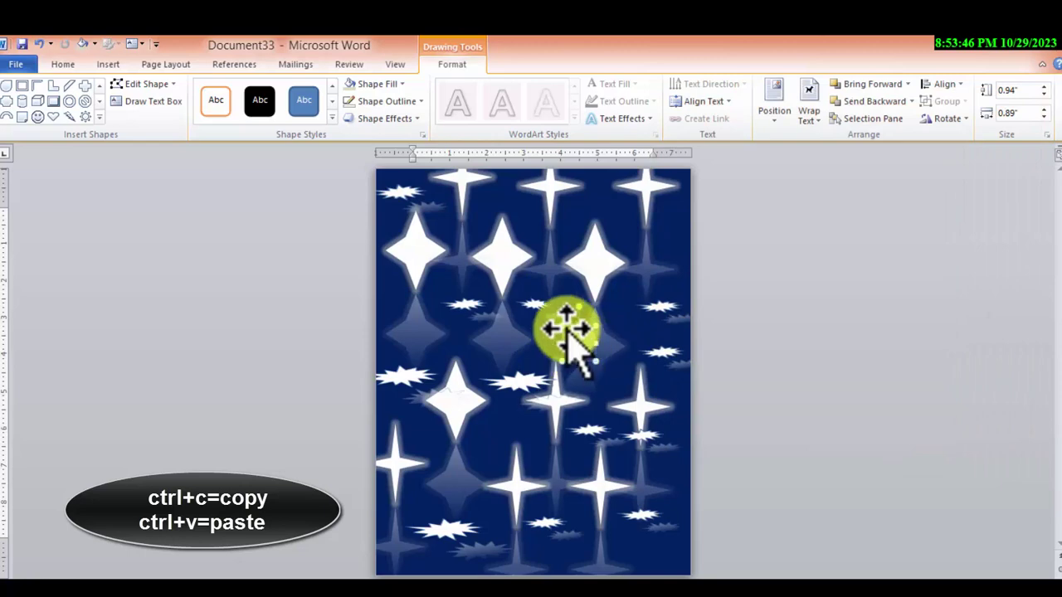
Give the heart an 18 pt glow and change its colour in Glow Options
left_click(384, 118)
mouse_move(398, 253)
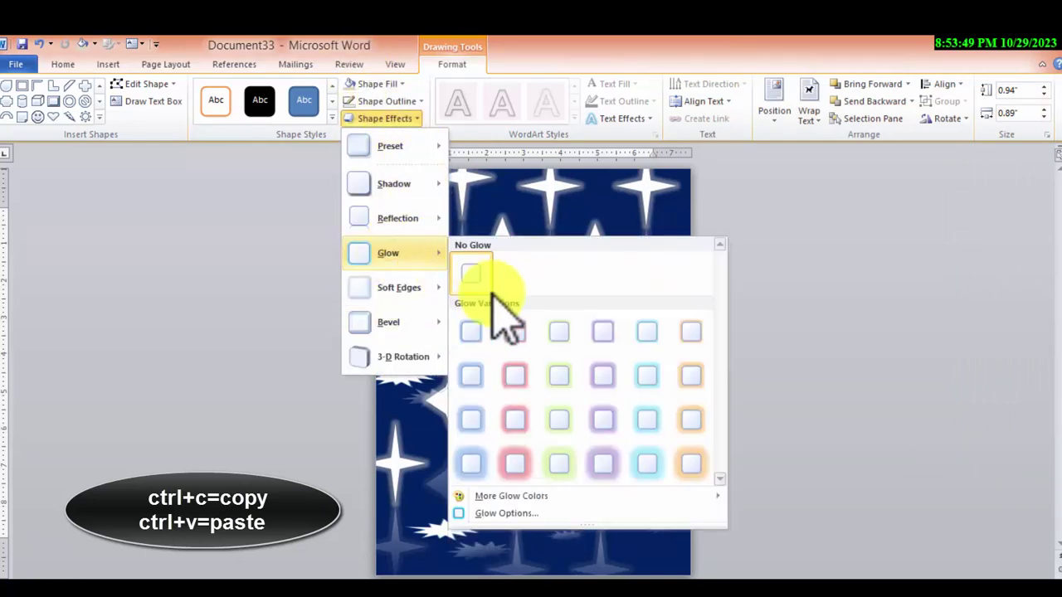
left_click(558, 462)
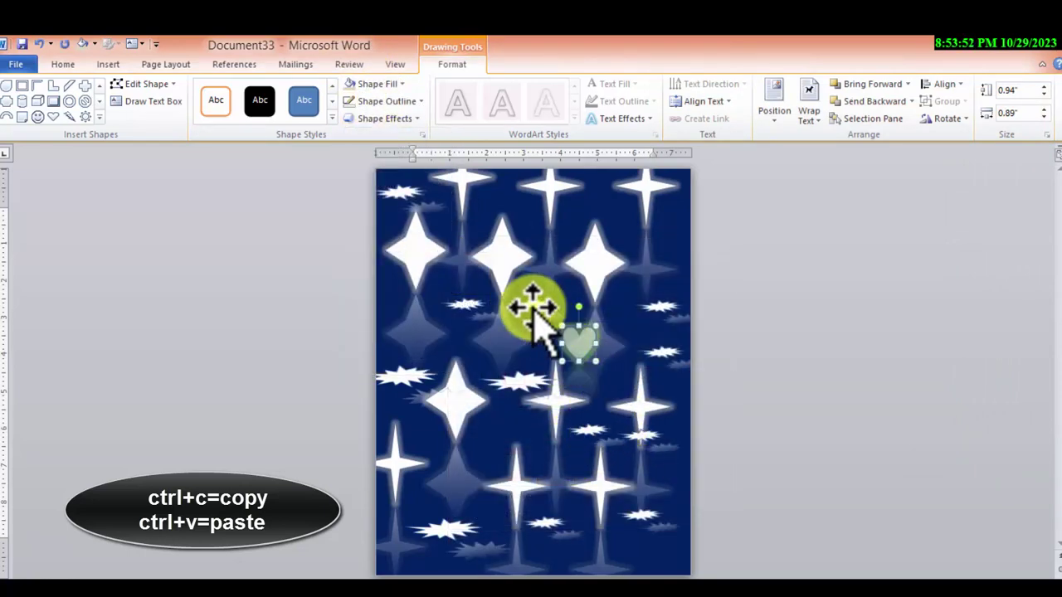
left_click(384, 118)
mouse_move(403, 282)
mouse_move(398, 253)
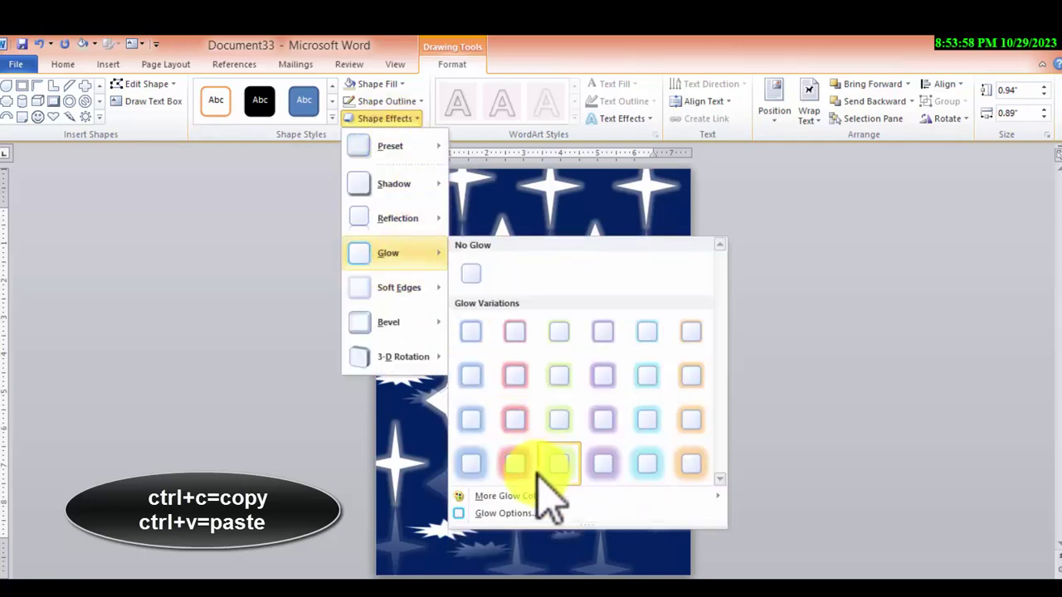
left_click(489, 510)
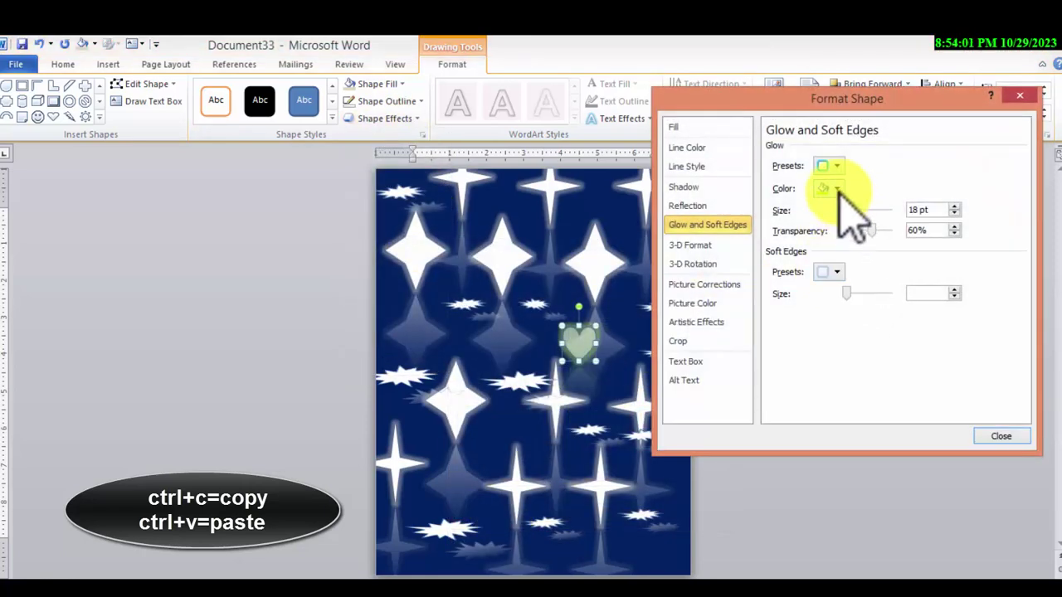
left_click(828, 188)
left_click(822, 220)
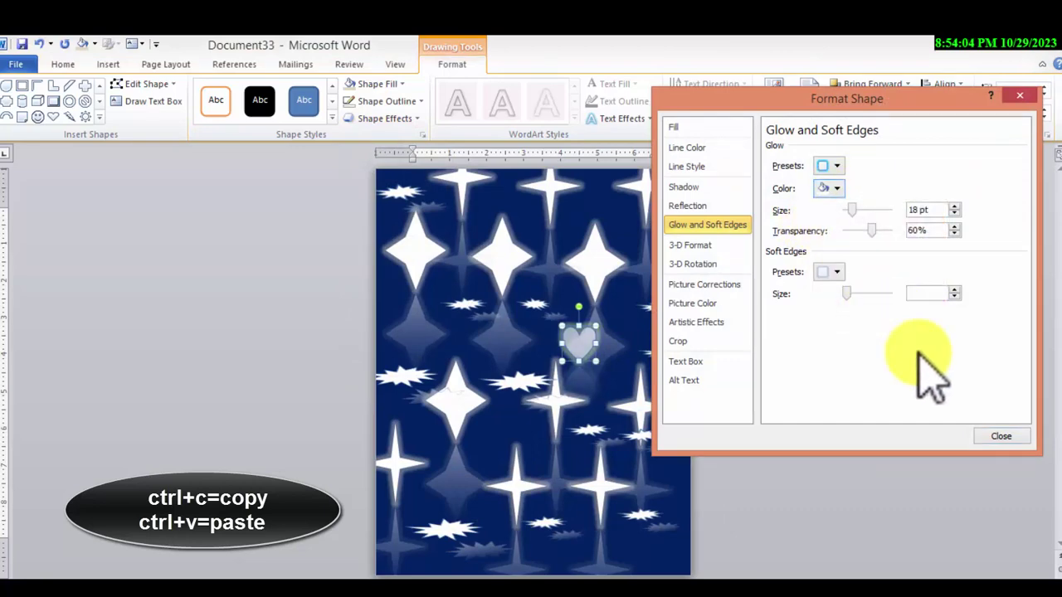
left_click(997, 433)
Apply a 3-D preset to the heart for a flattened, tilted look
left_click(390, 100)
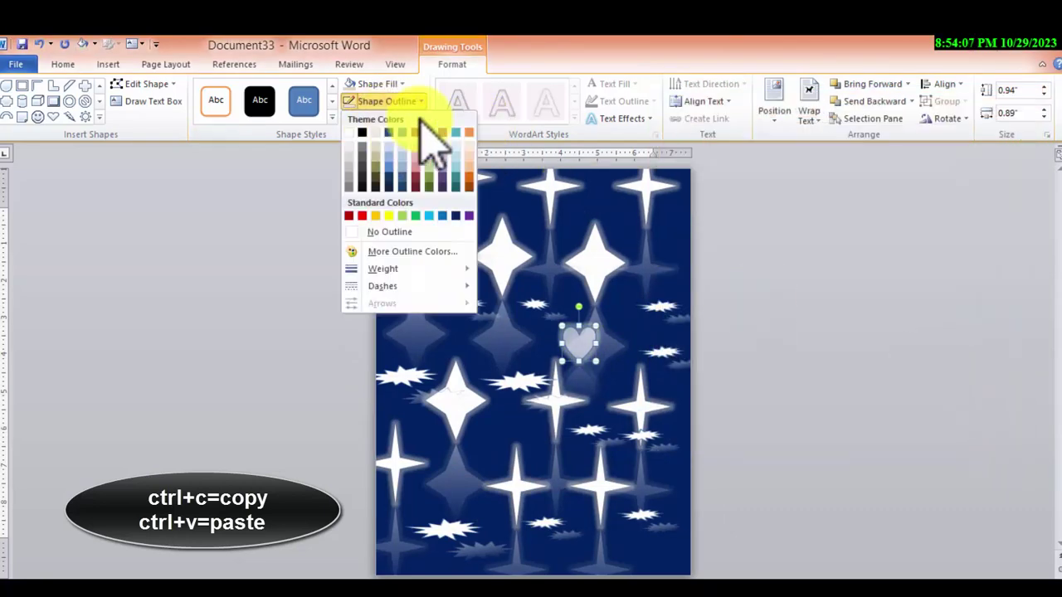
left_click(415, 100)
left_click(401, 118)
mouse_move(396, 150)
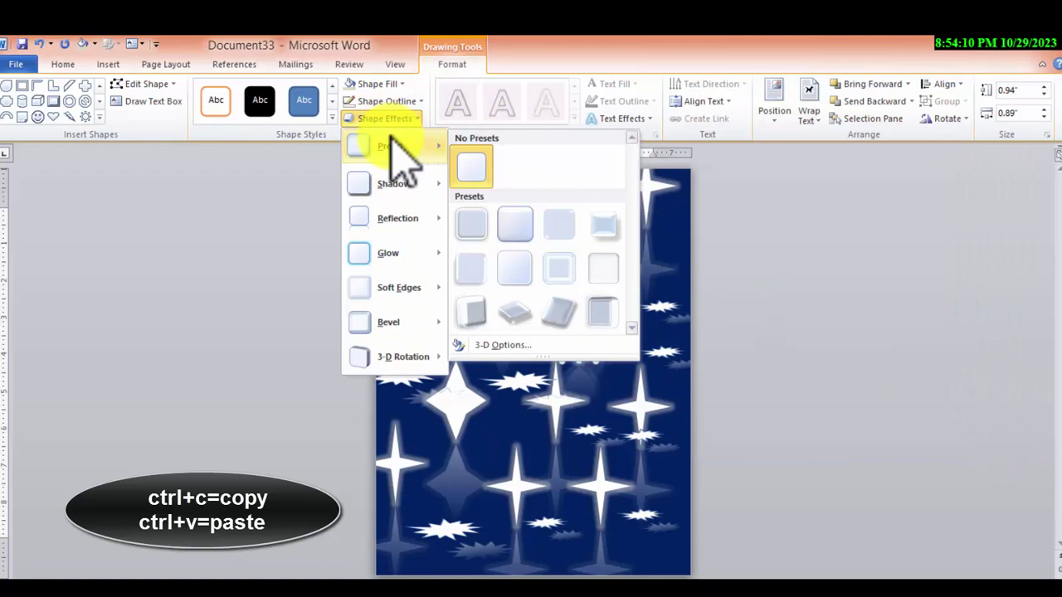
left_click(514, 300)
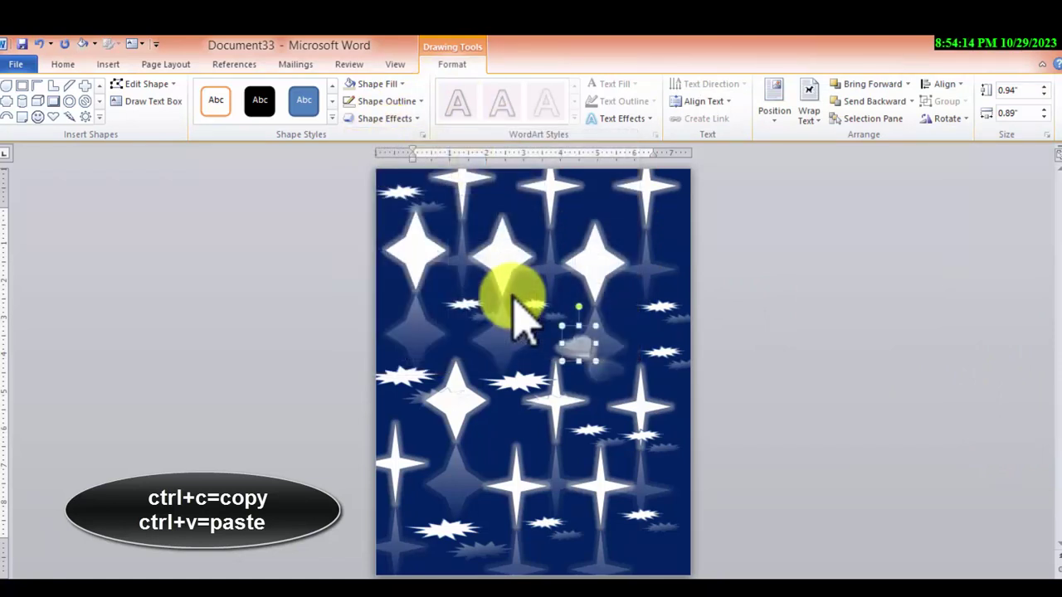
Paste copies of the glowing heart and drag them to the upper right, lower left, middle and top of the page
left_click(601, 369)
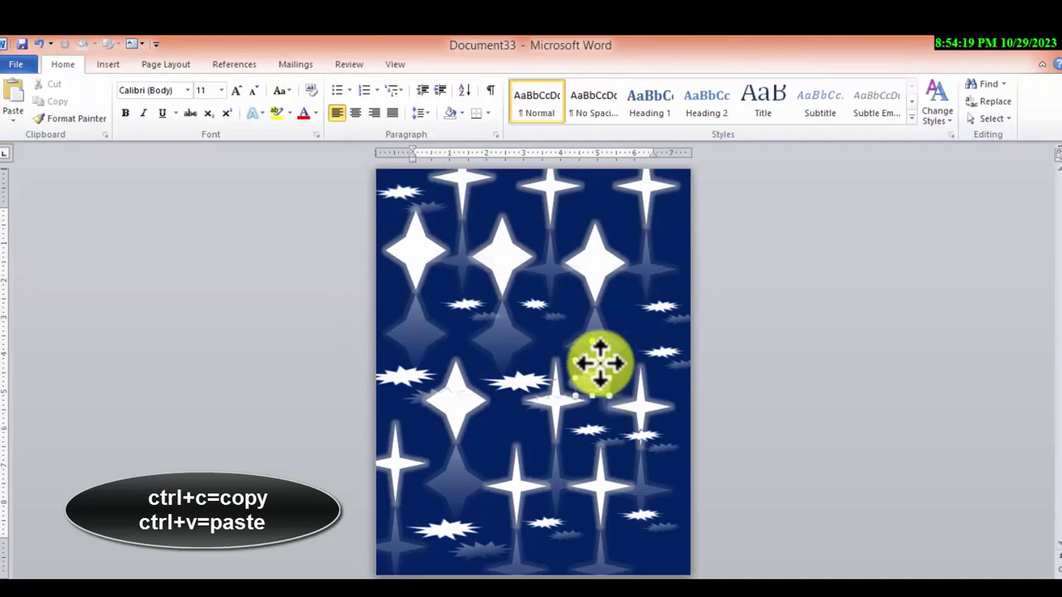
left_click(602, 365)
key("ctrl+v")
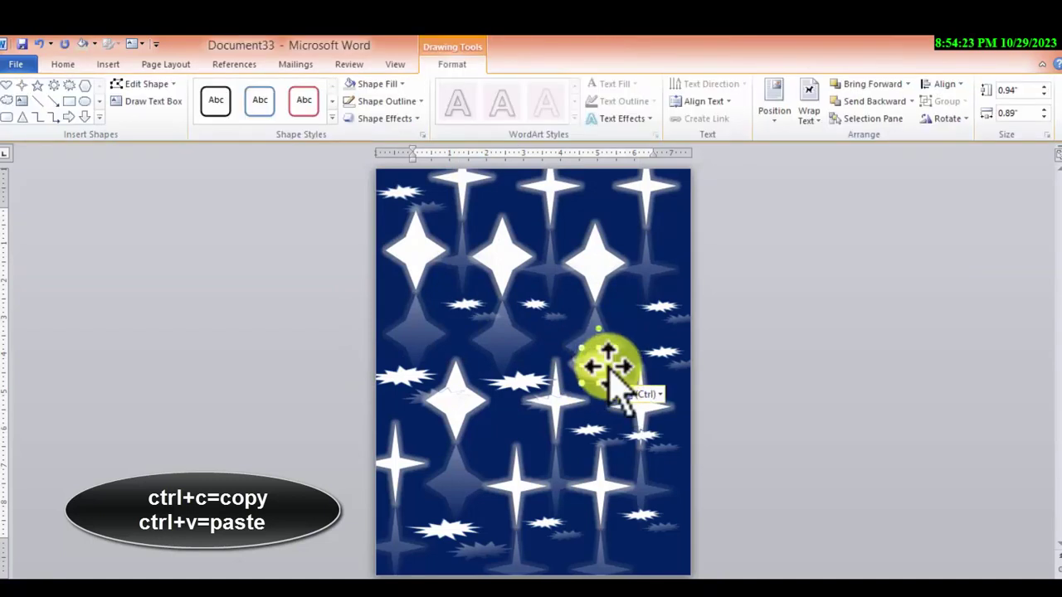
left_click_drag(607, 364, 651, 247)
key("ctrl+v")
mouse_move(486, 232)
left_mouse_down()
mouse_move(440, 448)
mouse_move(431, 435)
left_mouse_up()
key("ctrl+v")
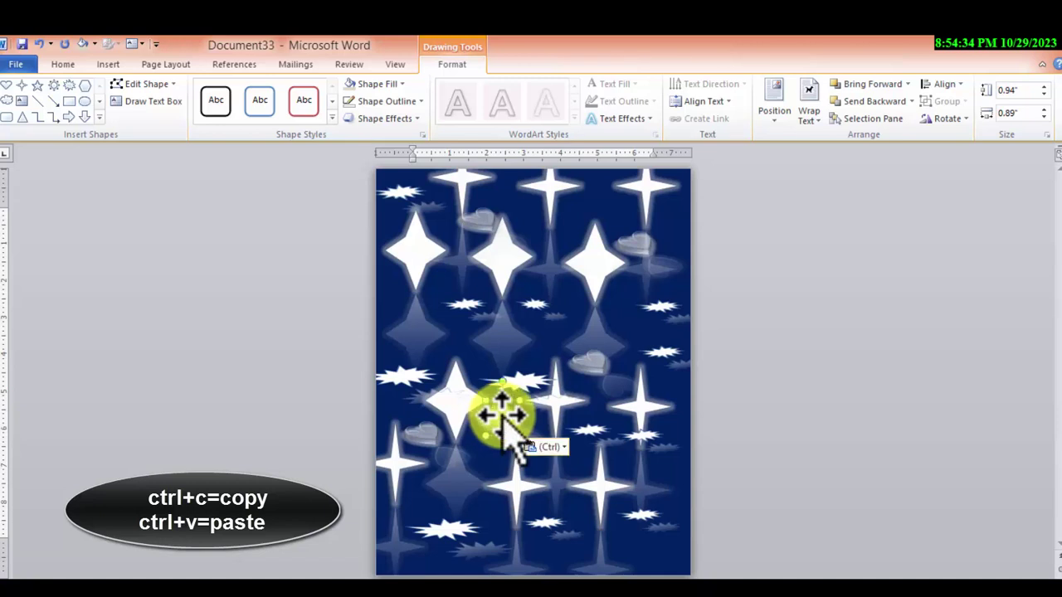
left_click_drag(422, 501, 423, 508)
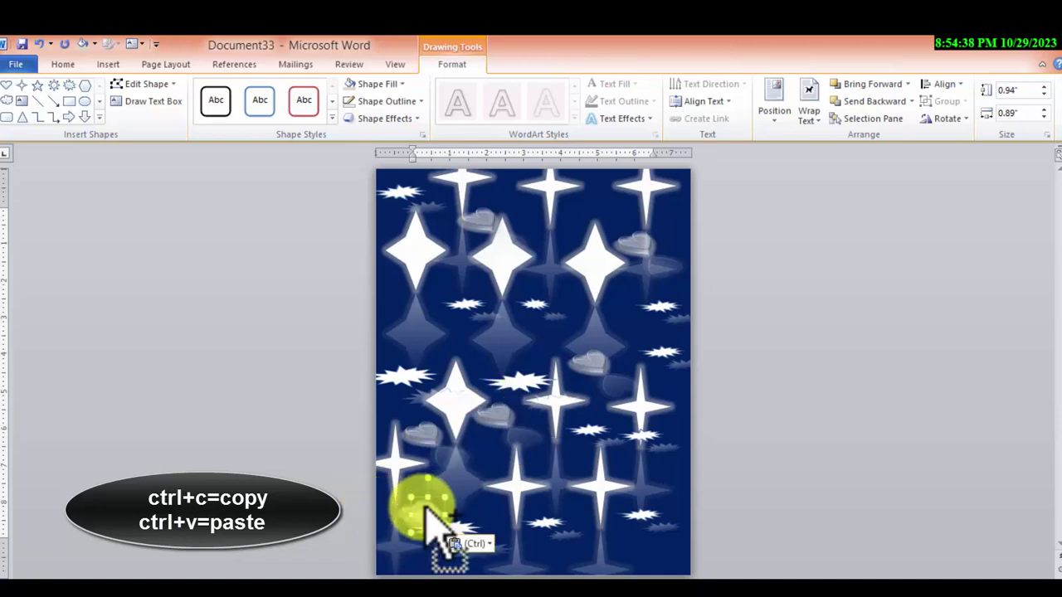
key("ctrl+v")
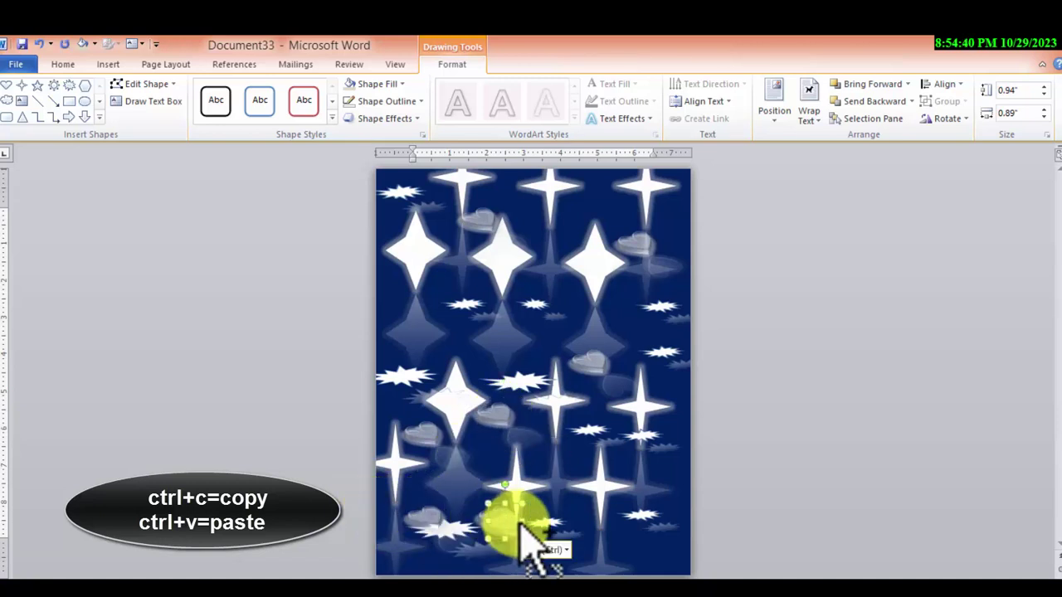
mouse_move(408, 328)
left_mouse_down()
mouse_move(452, 348)
mouse_move(448, 340)
left_mouse_up()
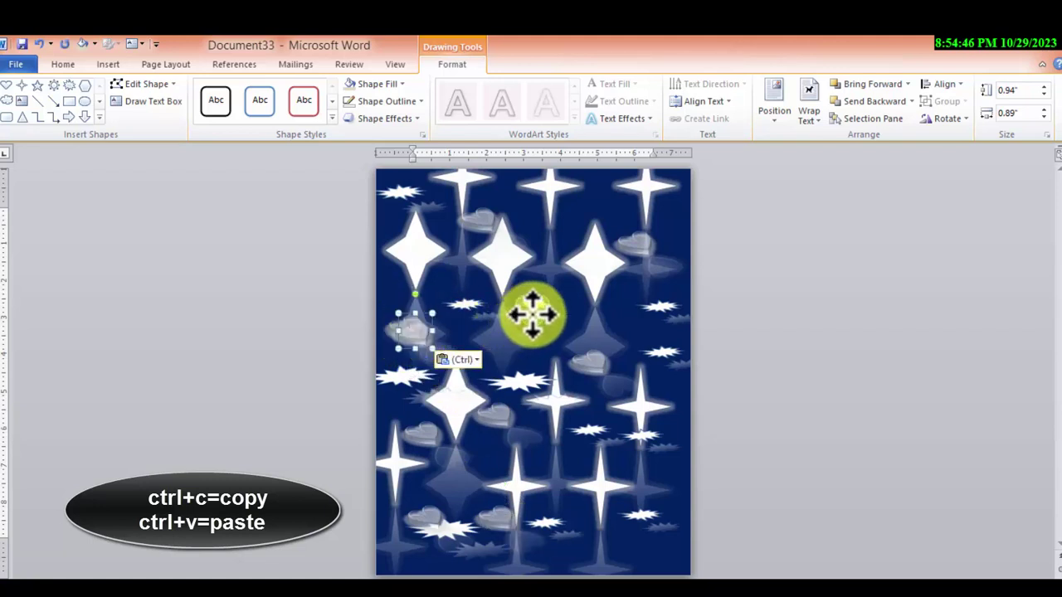
mouse_move(535, 327)
left_mouse_down()
mouse_move(564, 332)
mouse_move(581, 192)
left_mouse_up()
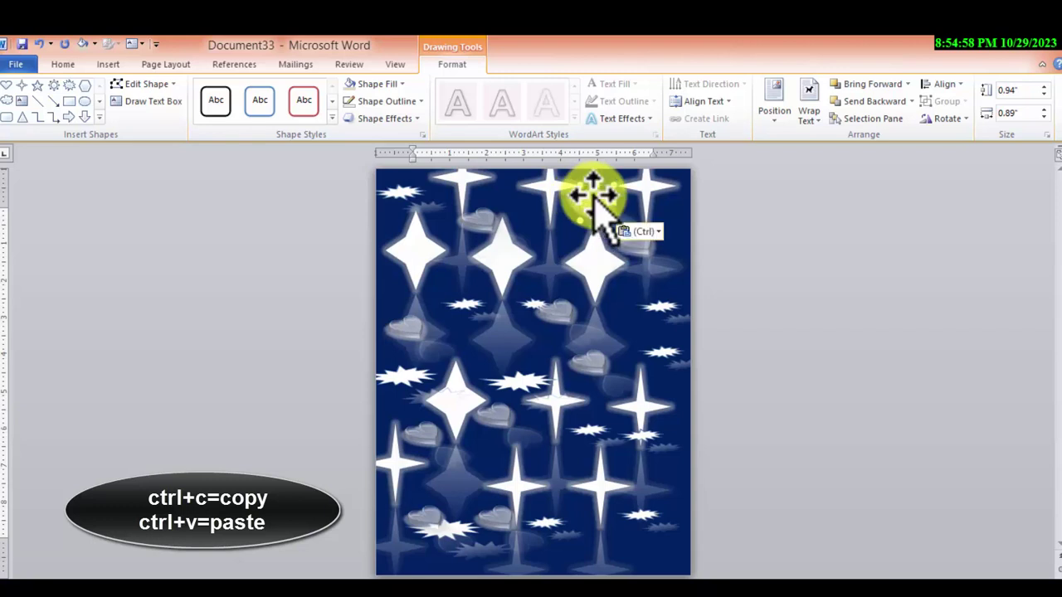
left_click(623, 284)
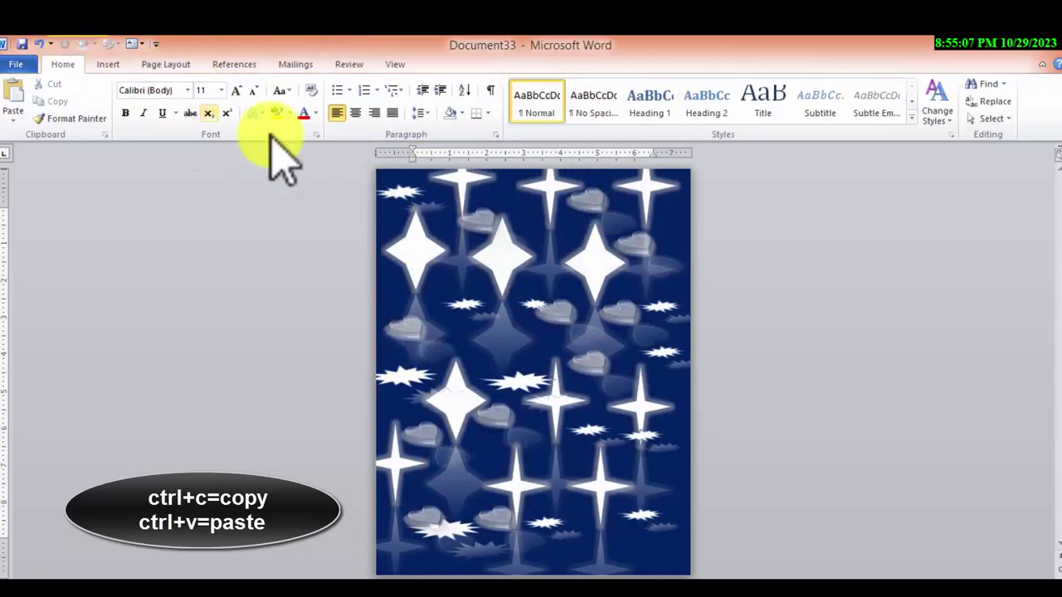
left_click(108, 64)
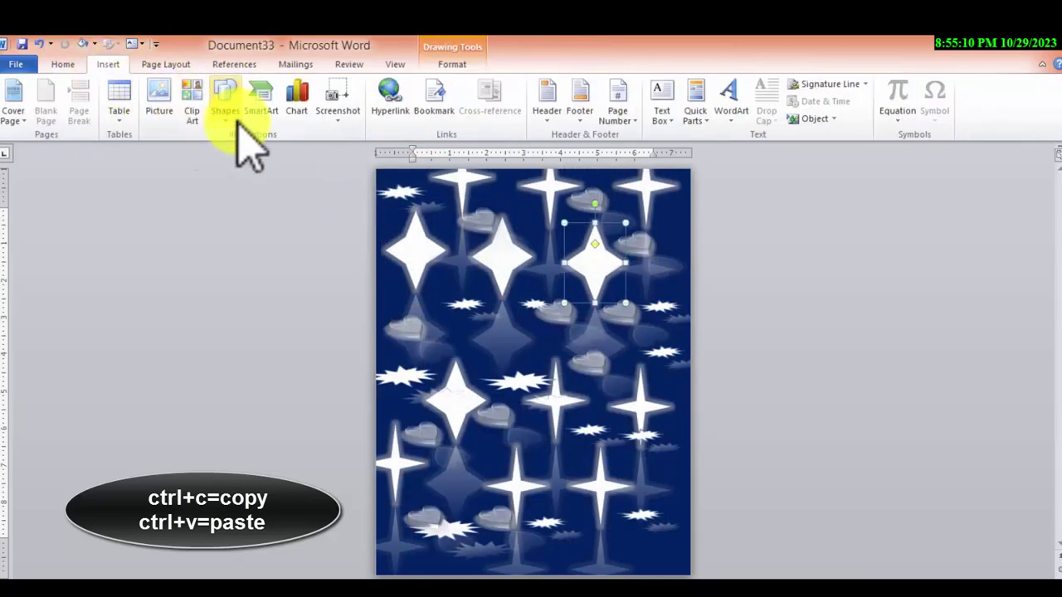
left_click(226, 106)
left_click(292, 101)
left_click(292, 101)
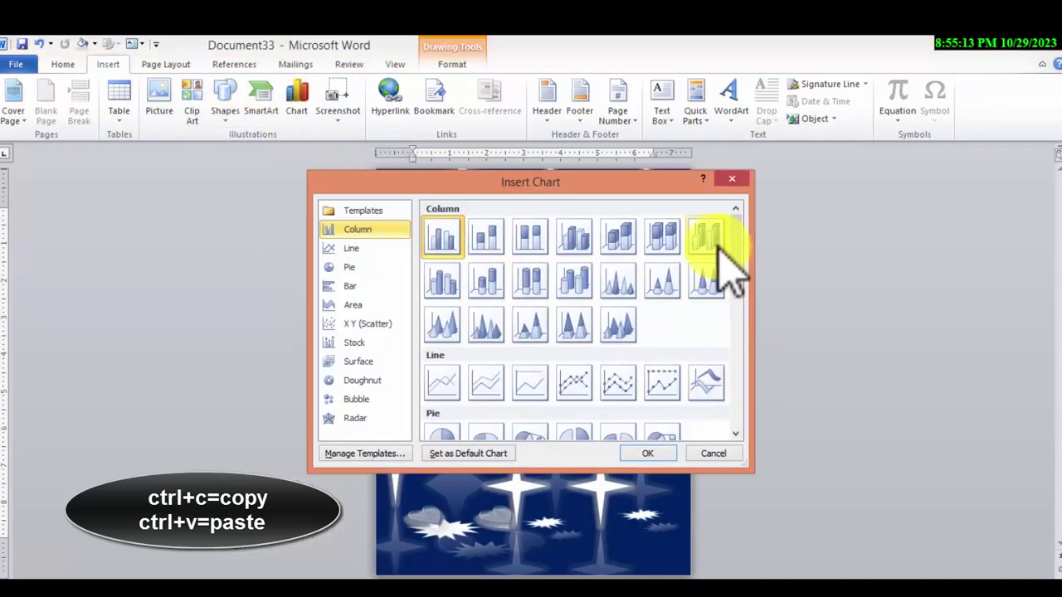
left_click_drag(736, 253, 742, 399)
left_click(486, 361)
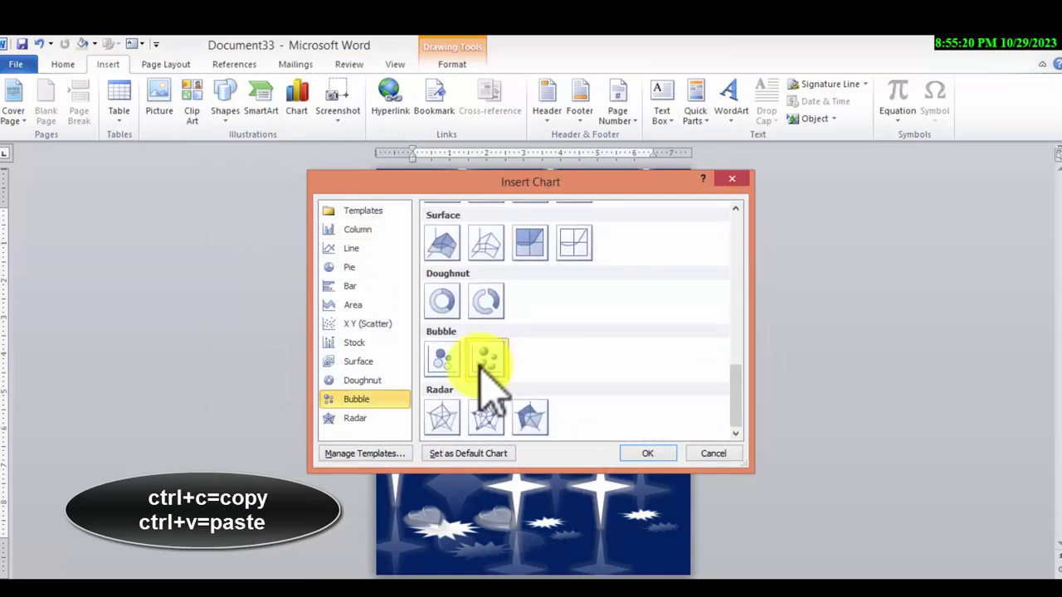
left_click(648, 454)
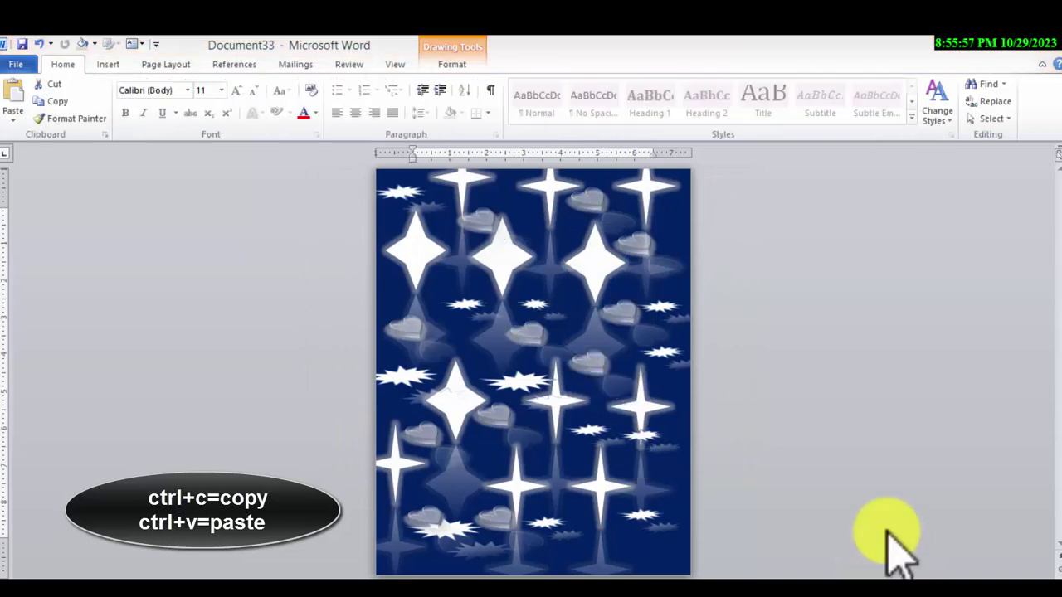
Draw a small hexagon shape near the upper left of the page
left_click(123, 66)
left_click(226, 100)
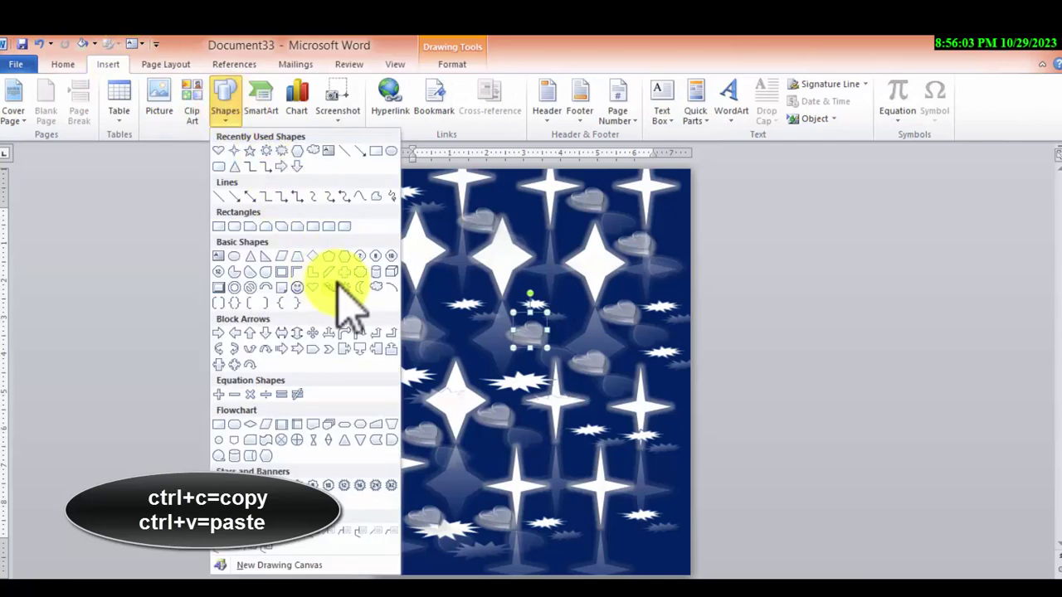
left_click(344, 259)
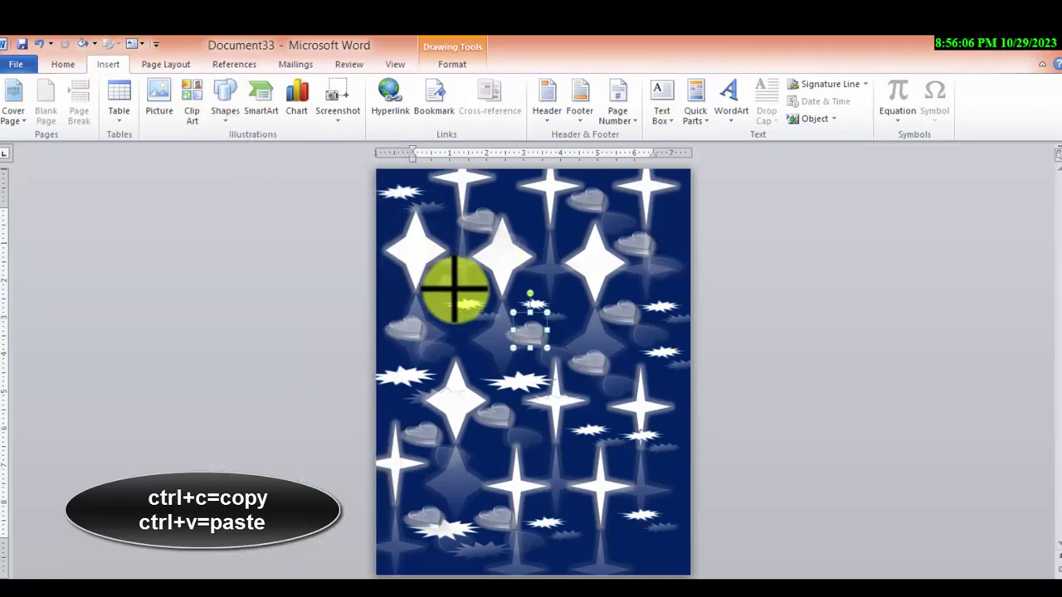
left_click_drag(454, 288, 438, 277)
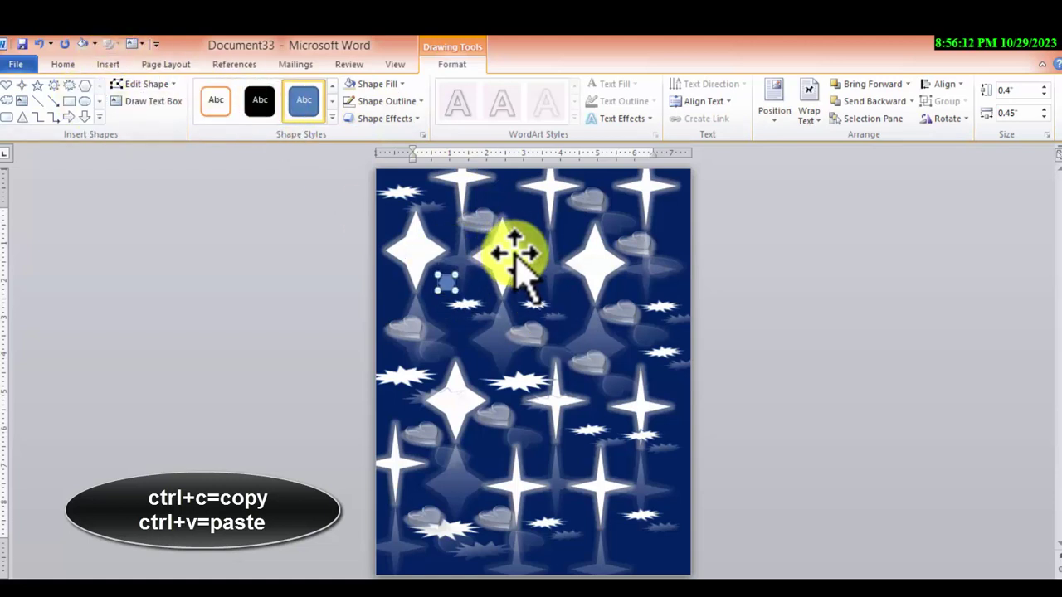
Place hexagon copies near the top centre, the right edge and the lower part of the page
left_click_drag(531, 266, 452, 282)
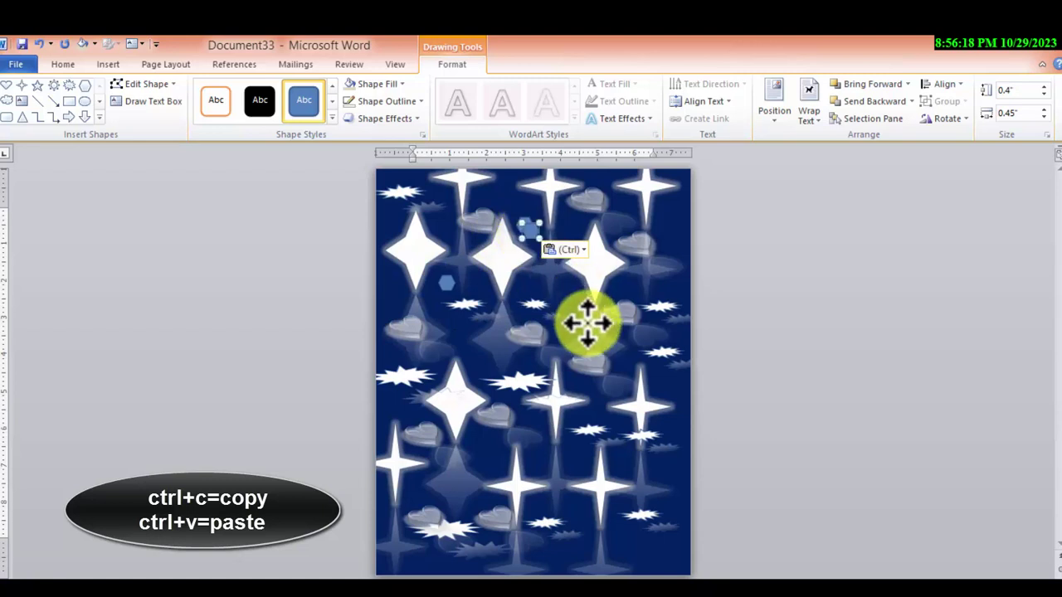
key("ctrl+v")
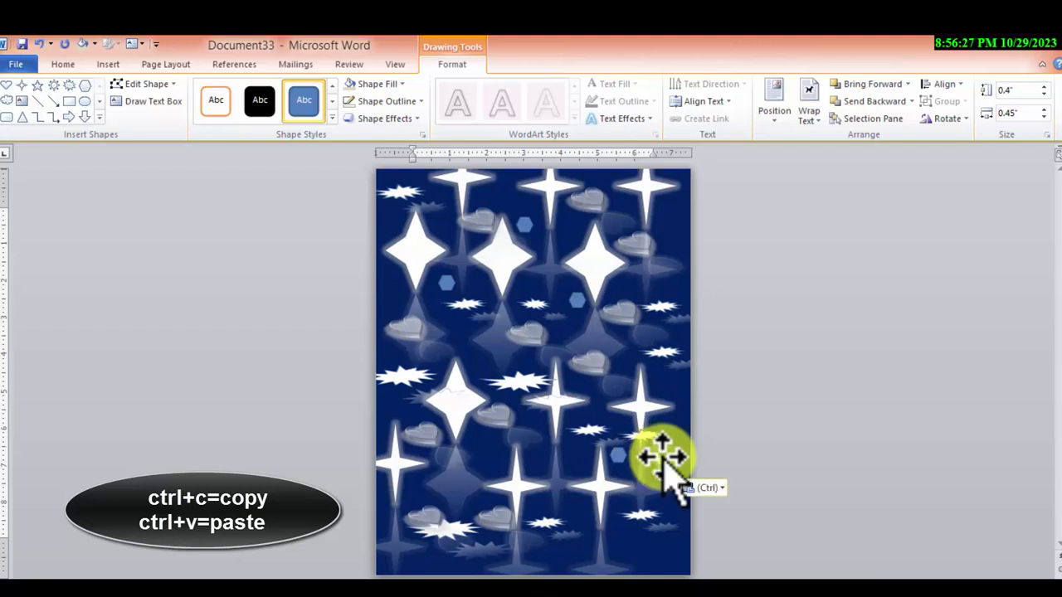
left_click(401, 289)
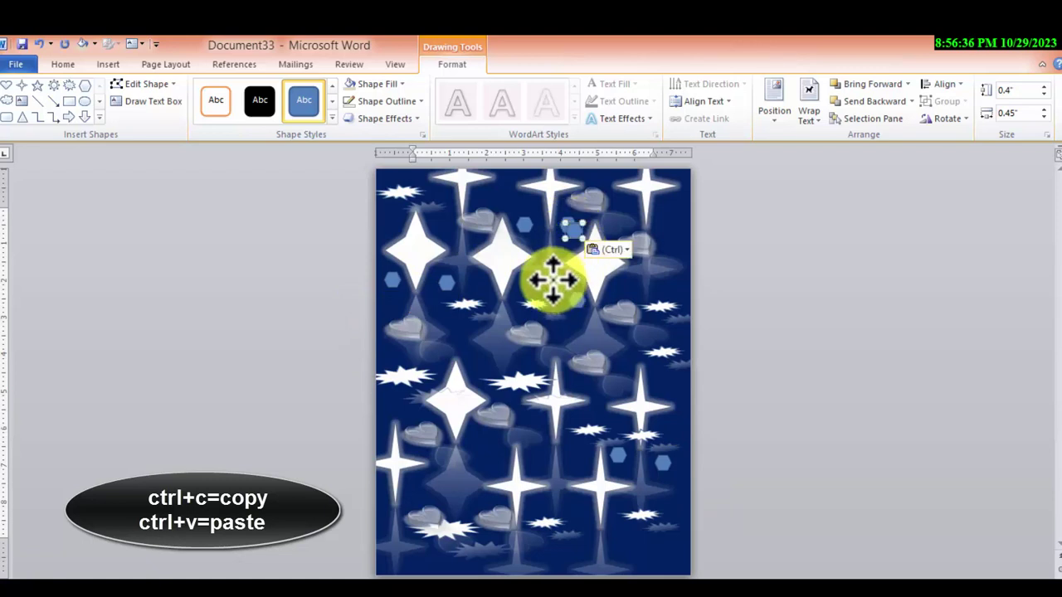
key("ctrl+v")
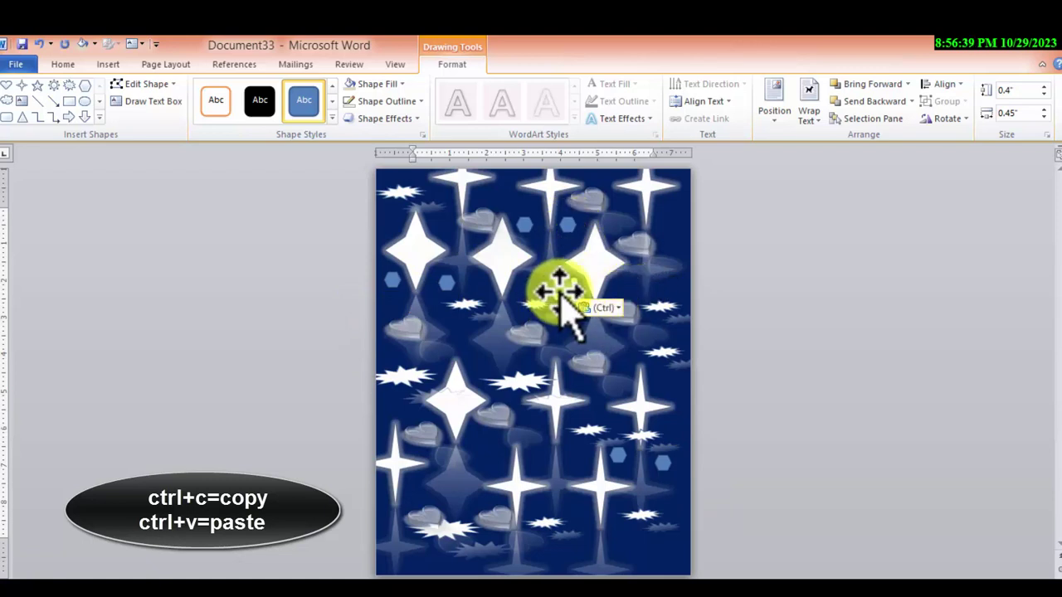
left_click(678, 249)
key("ctrl+v")
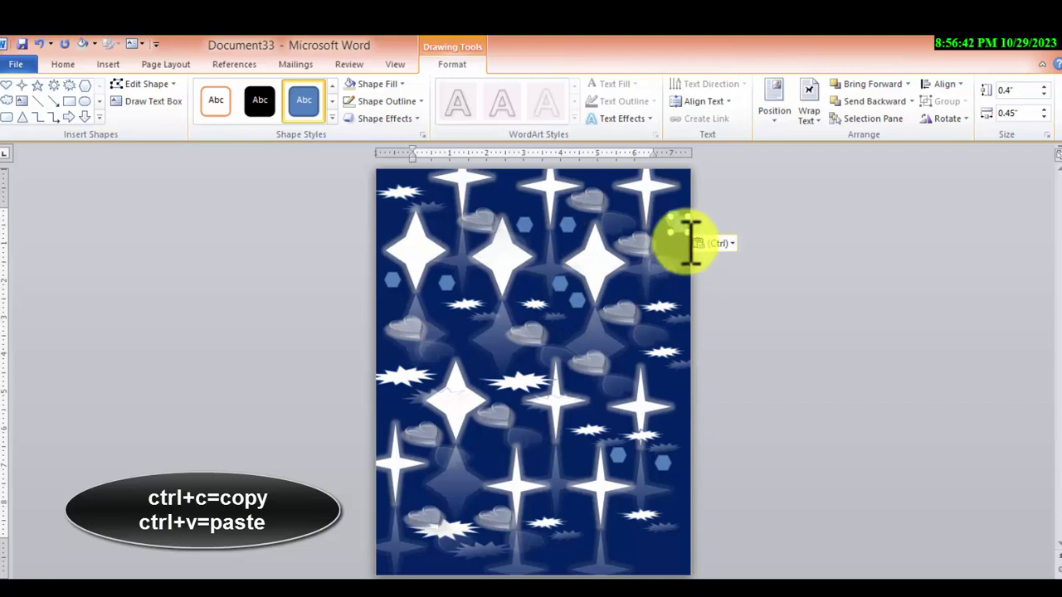
left_click_drag(550, 438, 570, 456)
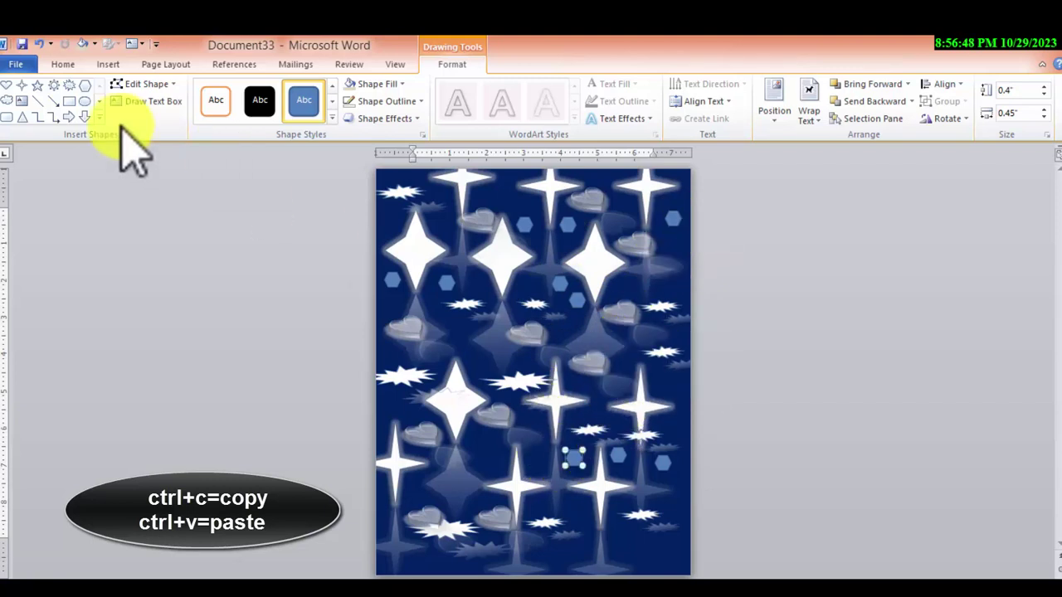
Draw a five-point star near the page centre and fill it white
left_click(38, 85)
left_click_drag(546, 296, 662, 405)
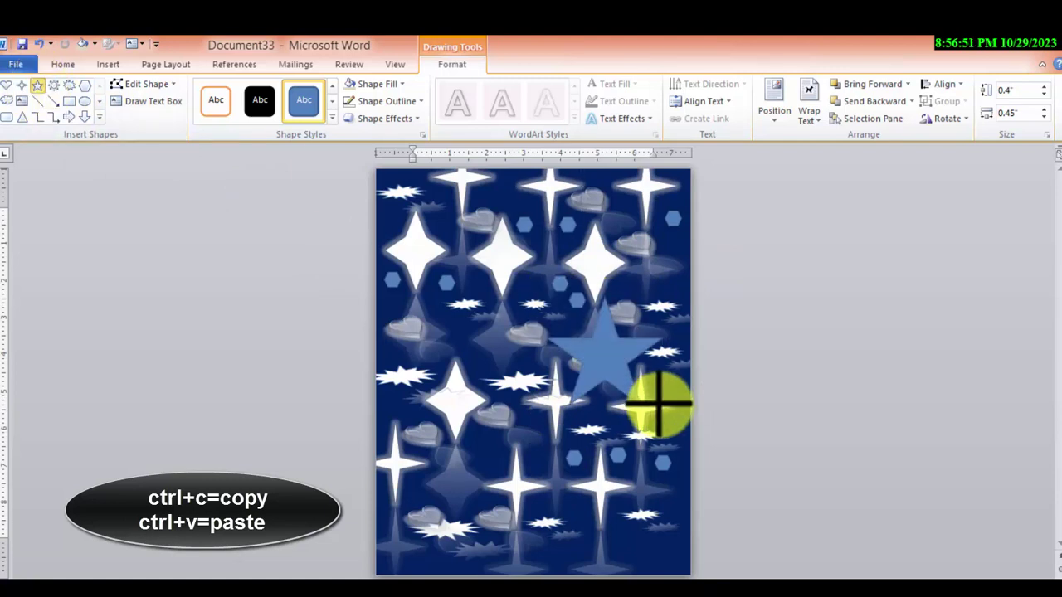
left_click_drag(518, 347, 514, 345)
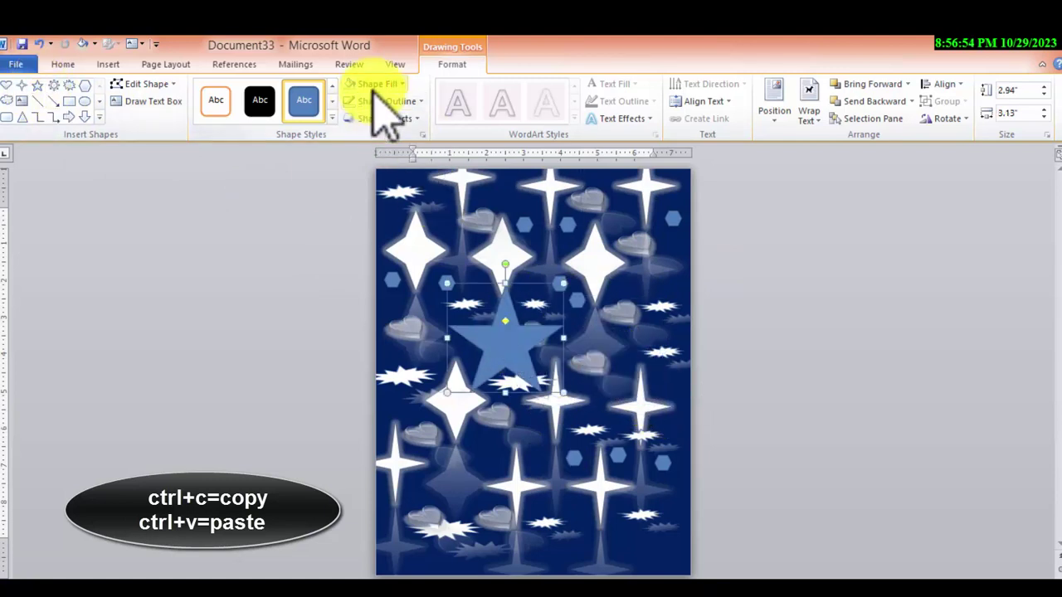
left_click(375, 84)
left_click(374, 197)
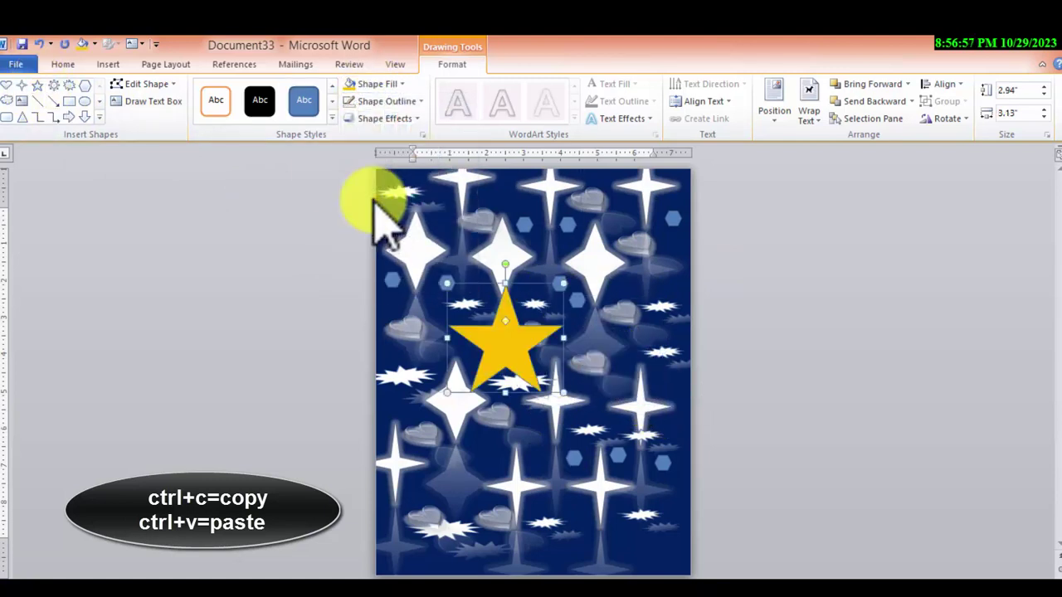
left_click(365, 84)
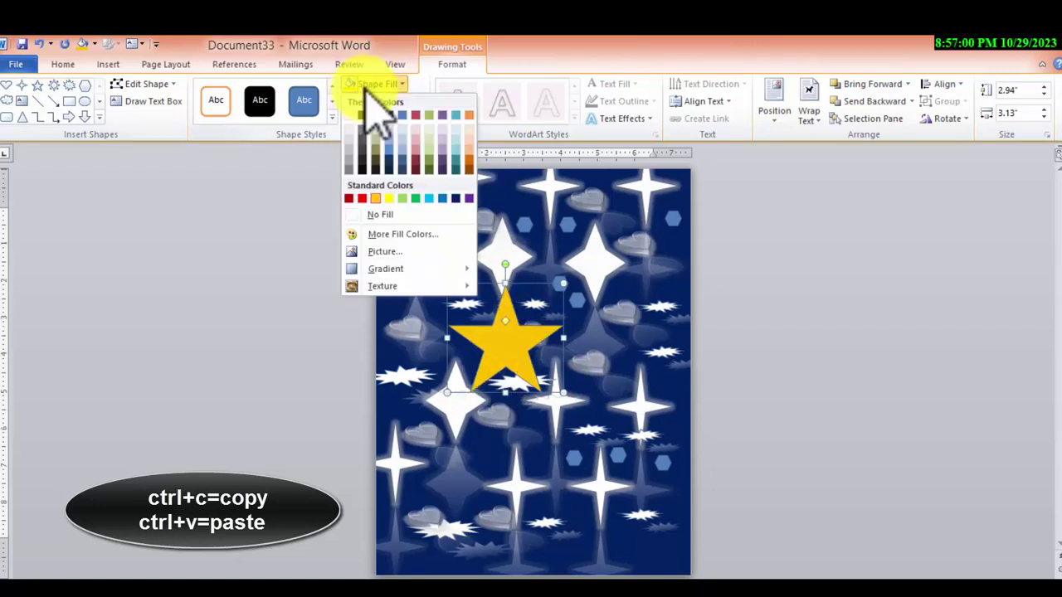
left_click(359, 116)
Adjust the white star's size and position, making it slightly larger and taller
left_click_drag(561, 282, 541, 311)
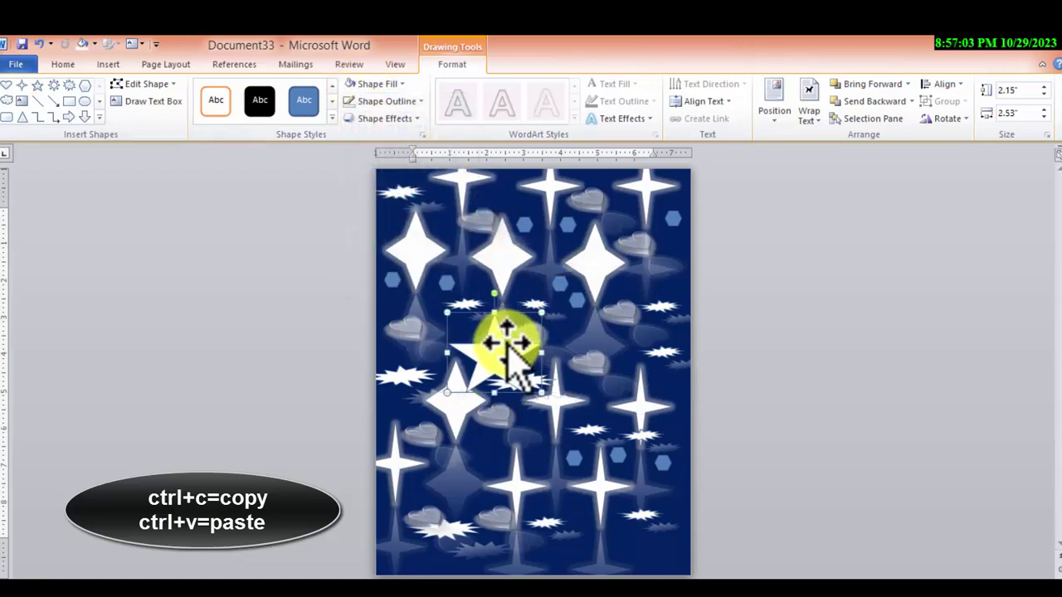
left_click_drag(471, 334, 467, 339)
left_click_drag(512, 307, 526, 275)
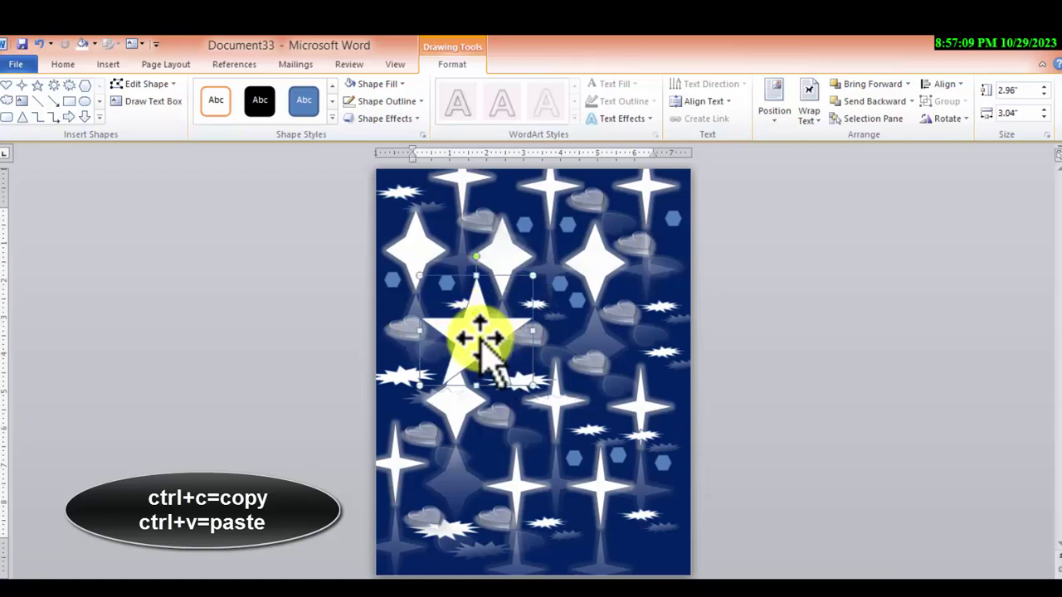
left_click_drag(480, 331, 473, 336)
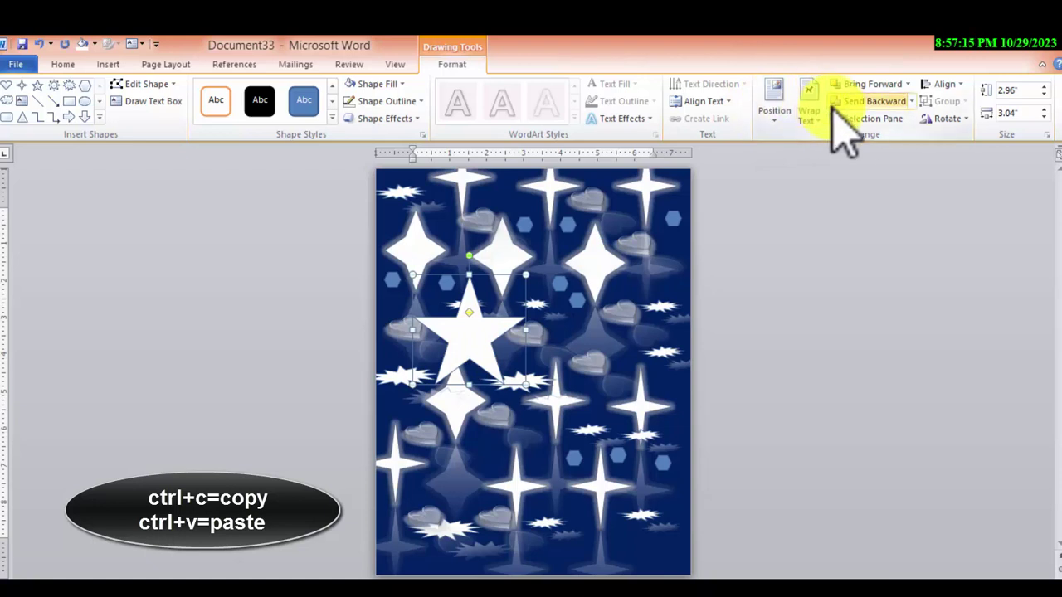
Layer the white star behind the text
left_click(911, 101)
left_click(901, 152)
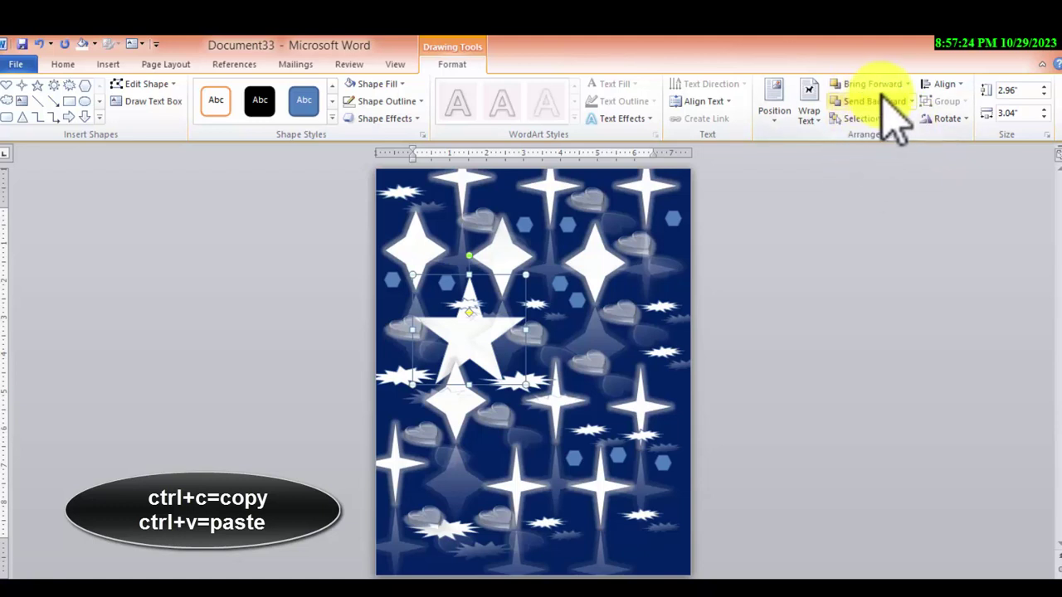
left_click(910, 101)
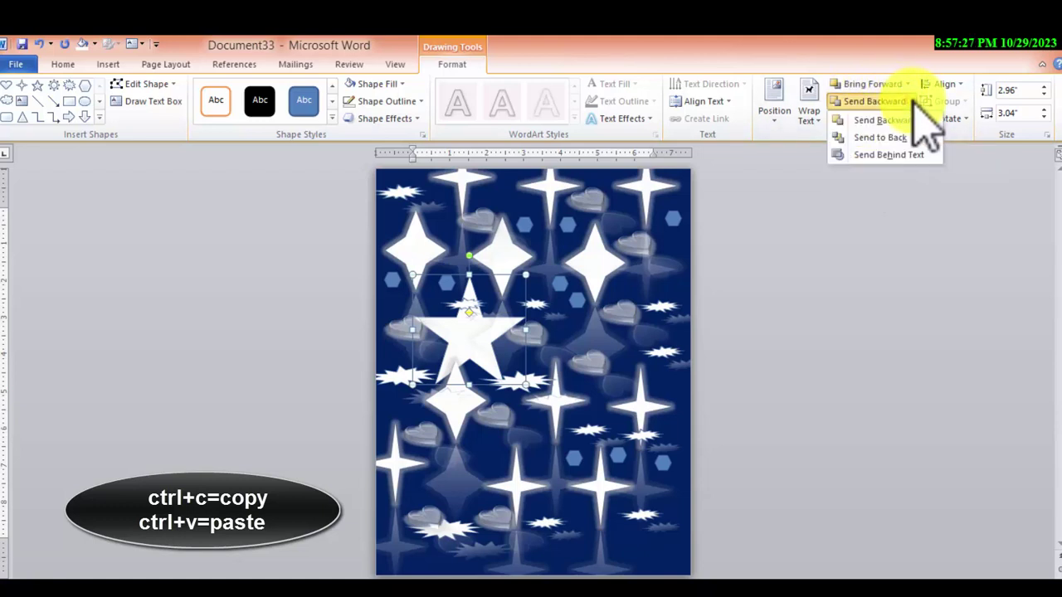
left_click(905, 154)
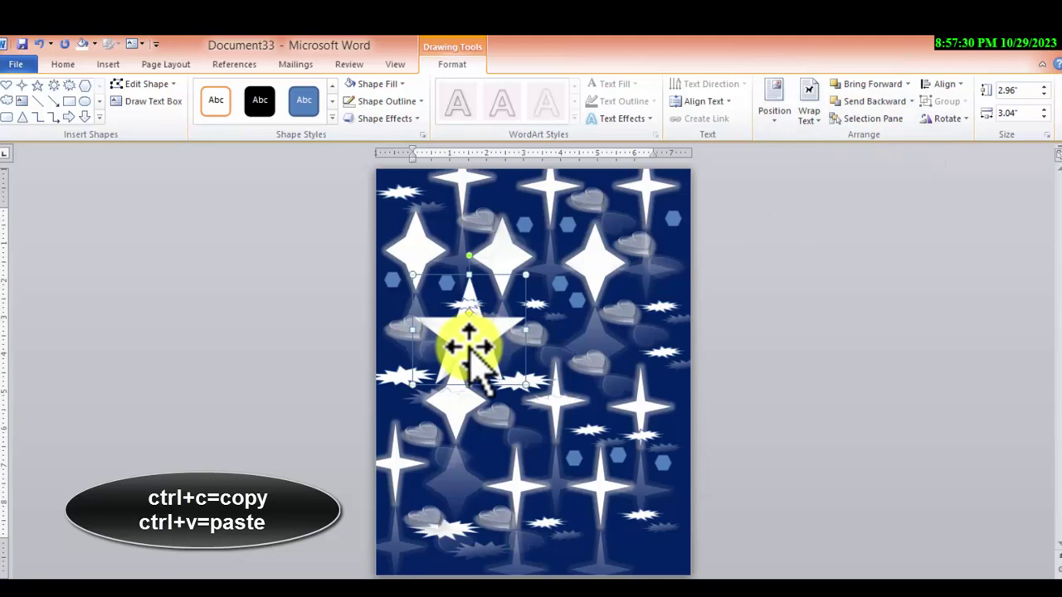
Duplicate the white star, placing copies lower on the page and a shrunken one at bottom right
left_click_drag(473, 357, 592, 357)
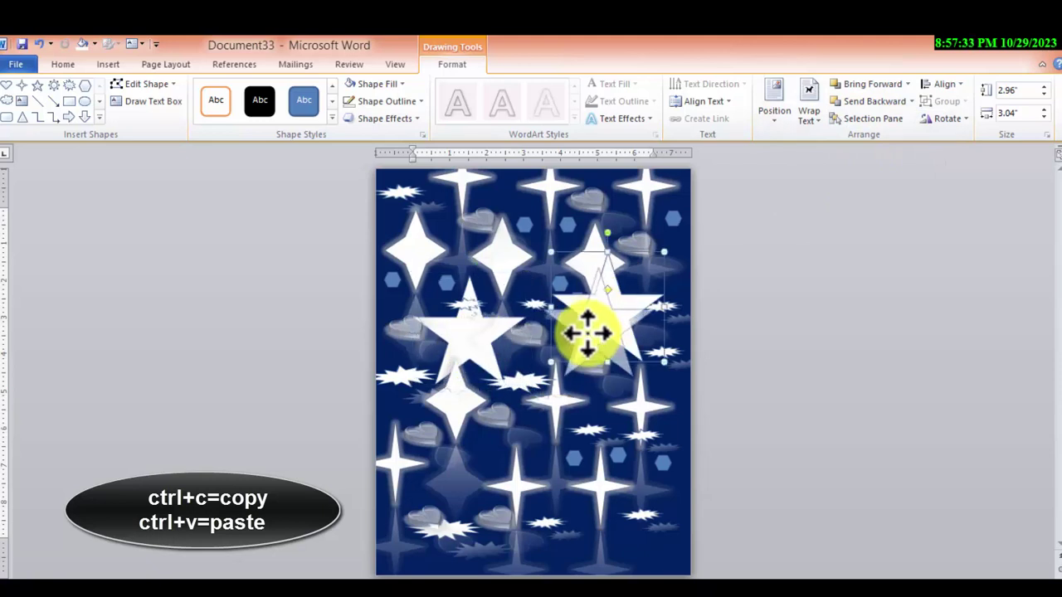
key("Delete")
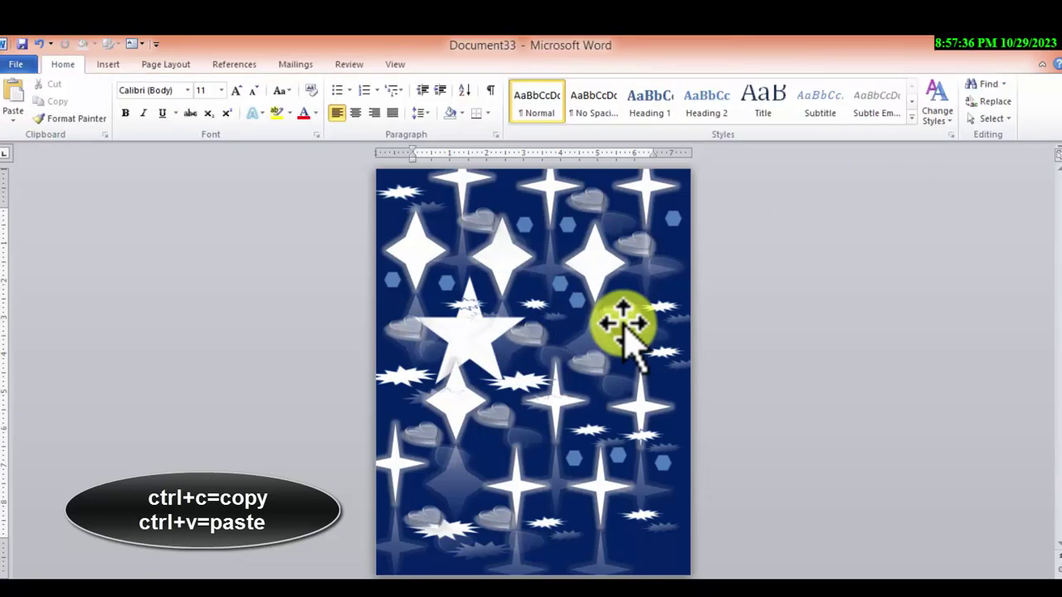
key("ctrl+v")
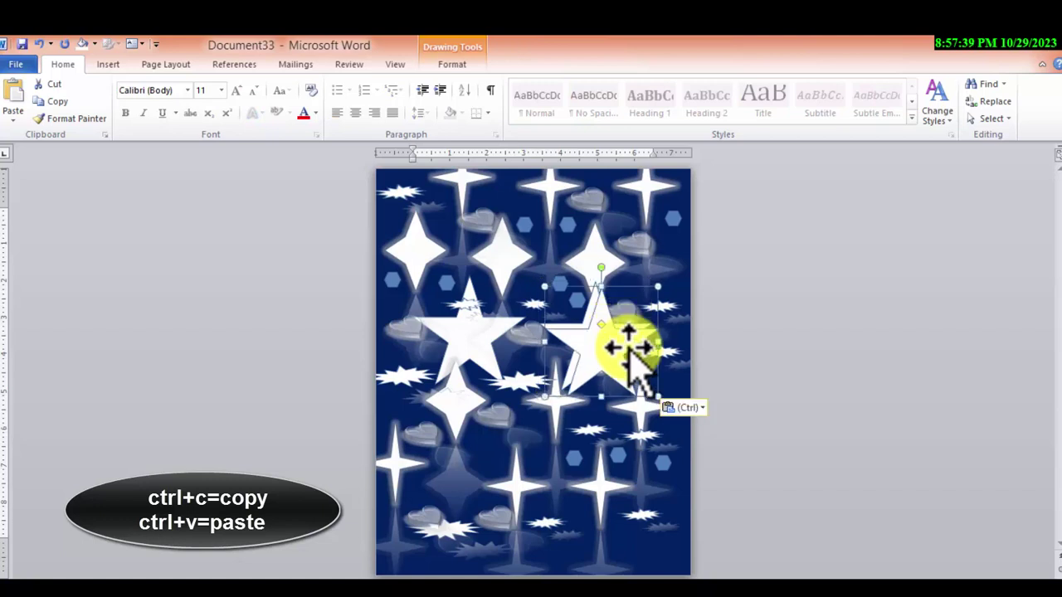
mouse_move(624, 328)
left_mouse_down()
mouse_move(551, 481)
mouse_move(538, 225)
left_mouse_up()
key("ctrl+v")
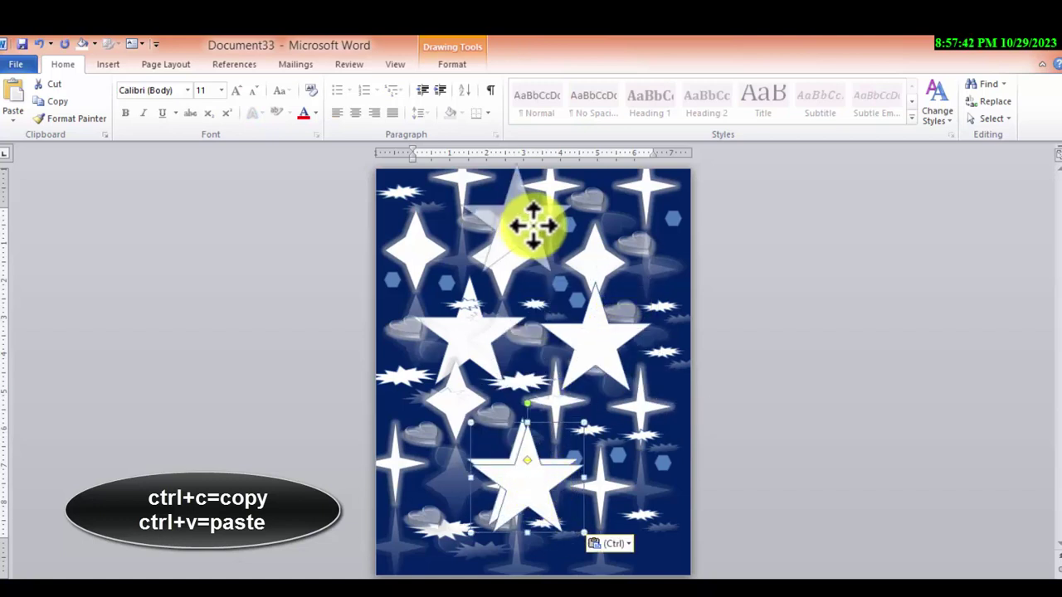
left_click_drag(569, 282, 659, 521)
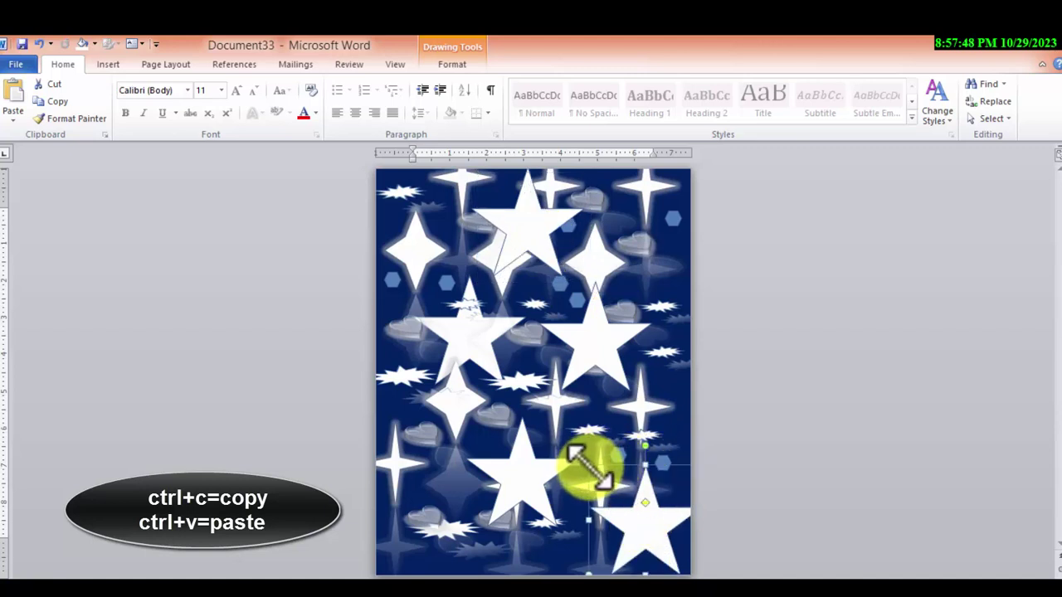
left_click_drag(588, 466, 610, 495)
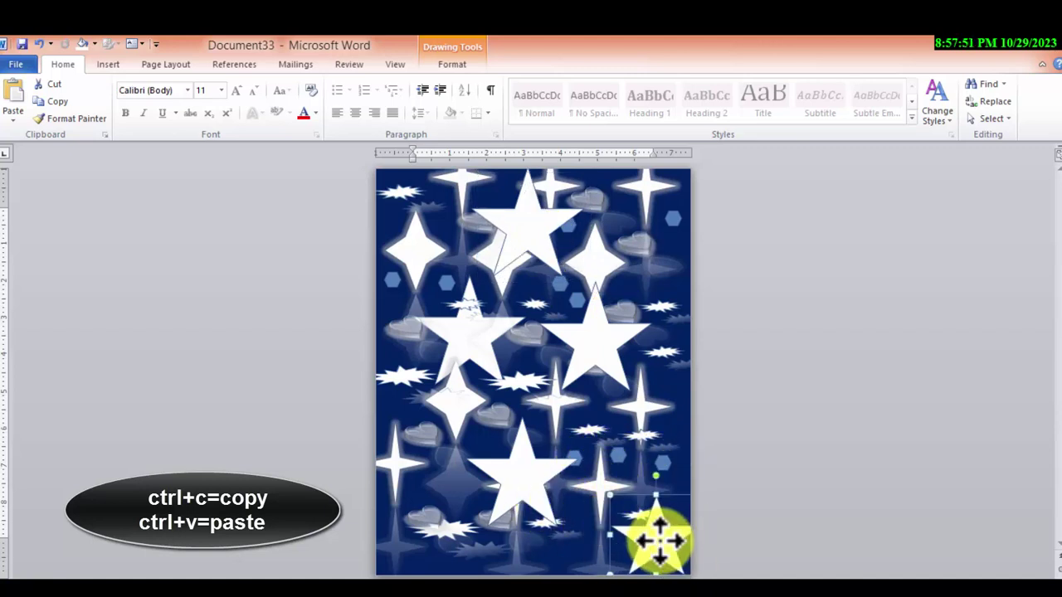
Add a small star at lower left, shrink the large right star, and copy it higher up
left_click_drag(659, 539, 431, 505)
left_click(592, 343)
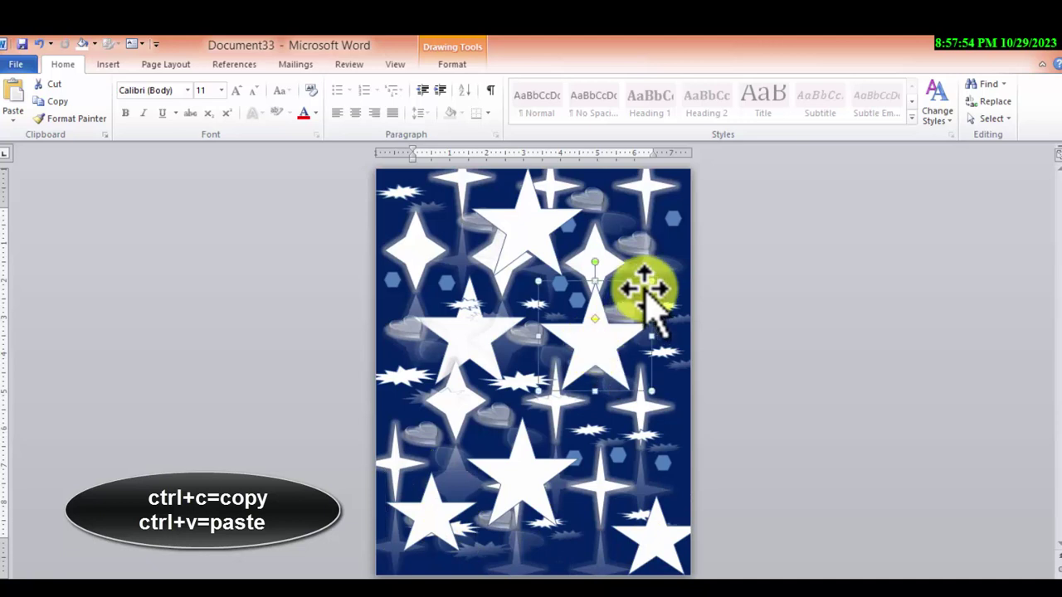
left_click_drag(648, 284, 626, 308)
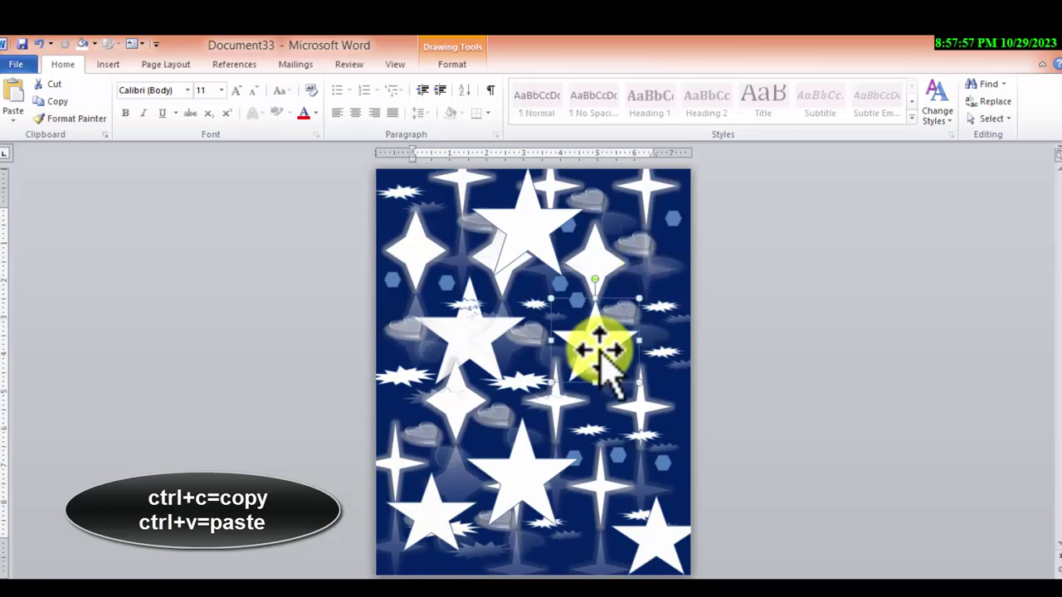
left_click_drag(592, 351, 519, 253)
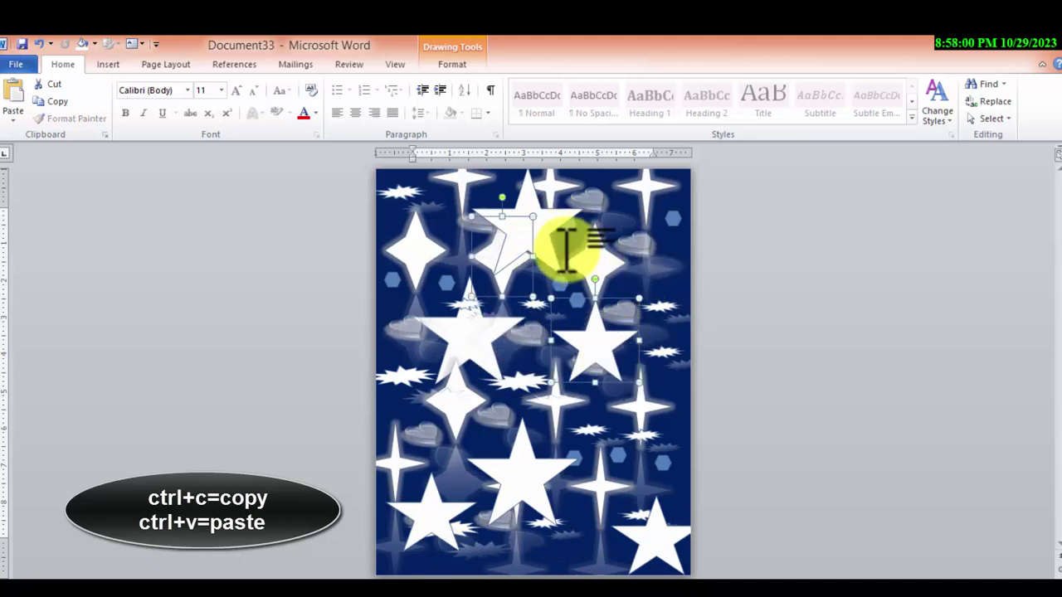
Select the lower-left and lower-right stars and send them behind the text
left_click(424, 518, "shift")
left_click(660, 531, "shift")
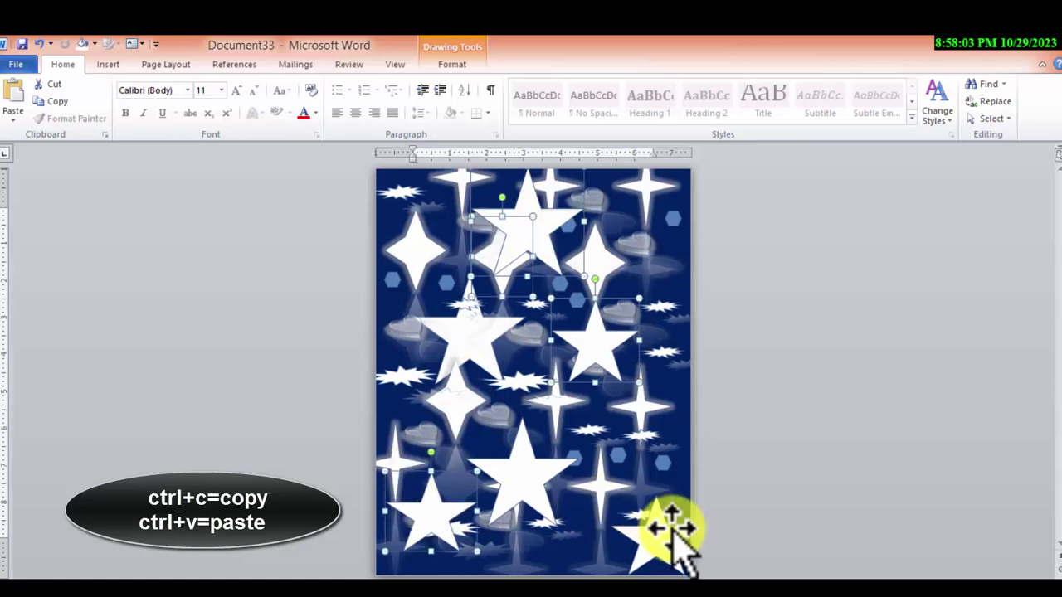
left_click(452, 64)
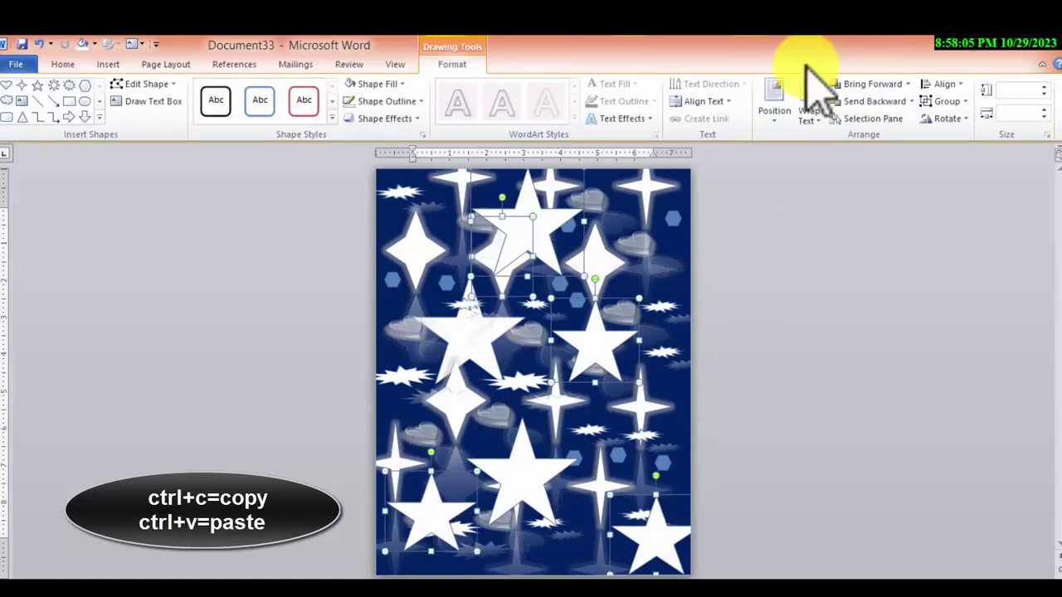
left_click(910, 101)
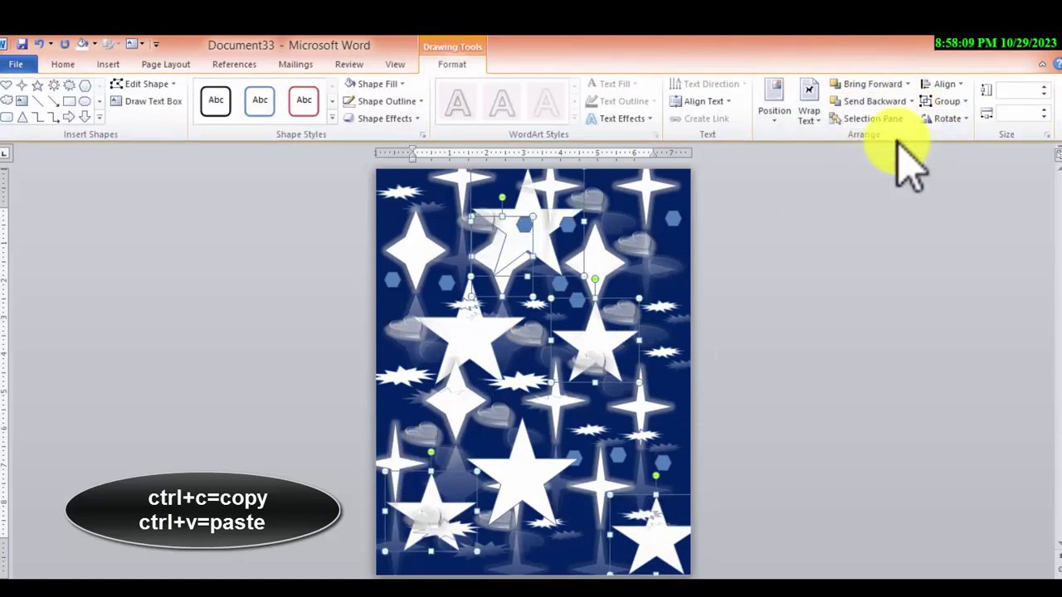
left_click(680, 247)
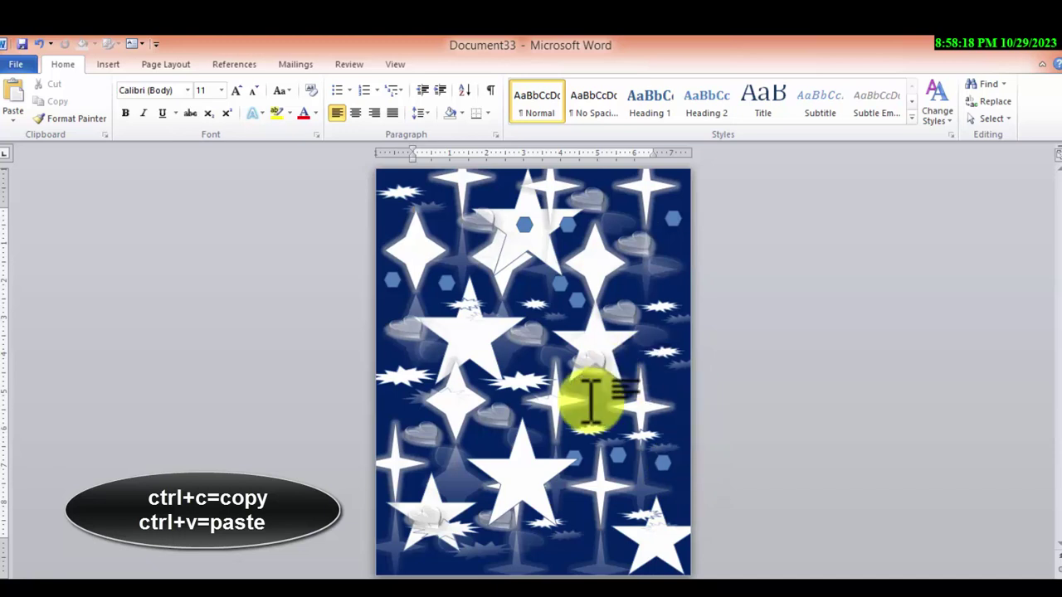
left_click(453, 527)
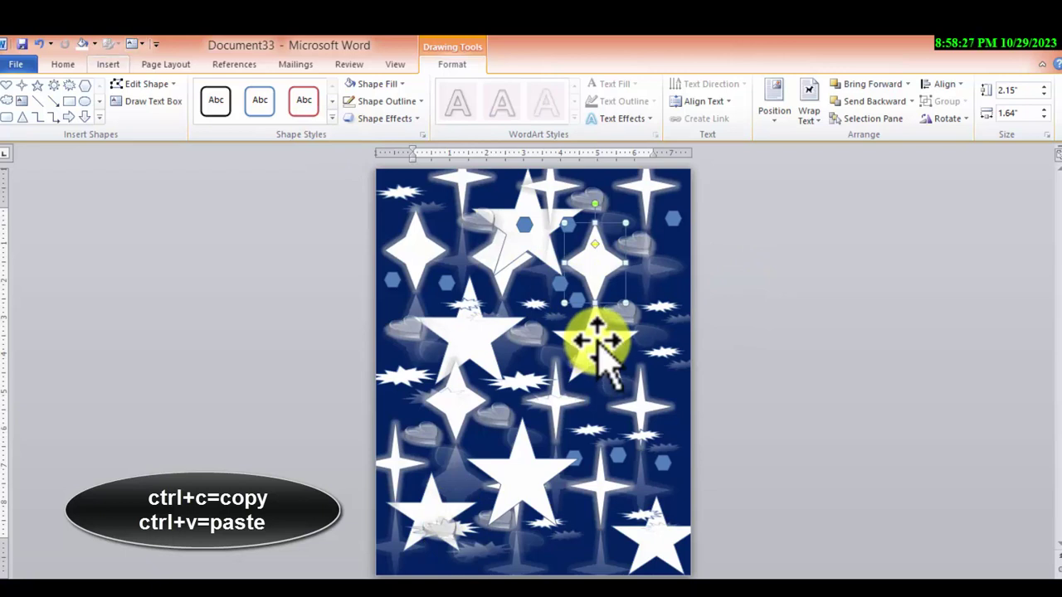
Draw a tall rectangle along the page's left edge and give it the black style
left_click(108, 65)
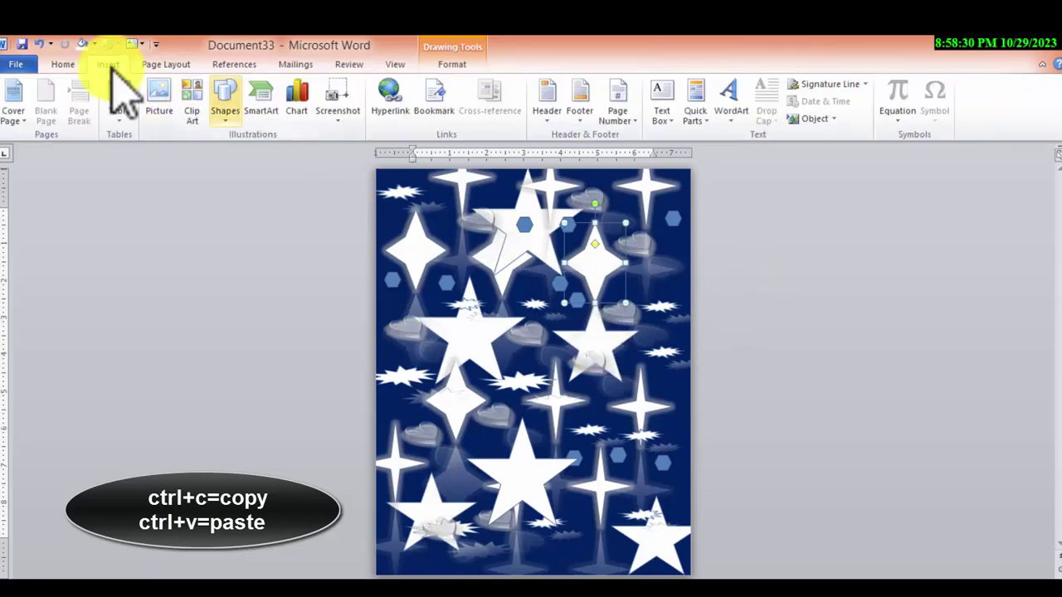
left_click(225, 99)
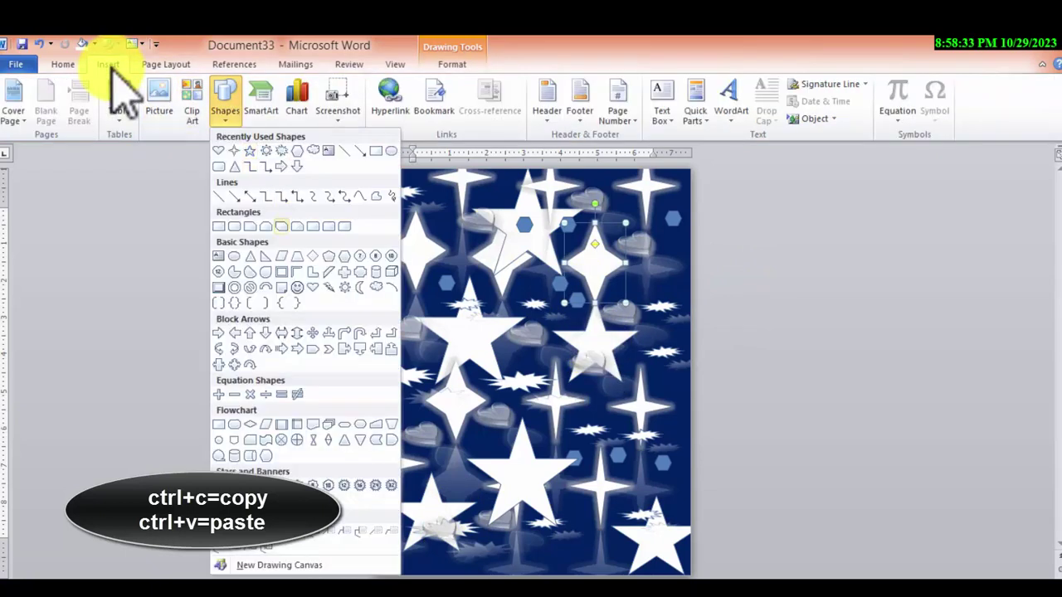
left_click(233, 226)
left_click_drag(413, 209, 465, 571)
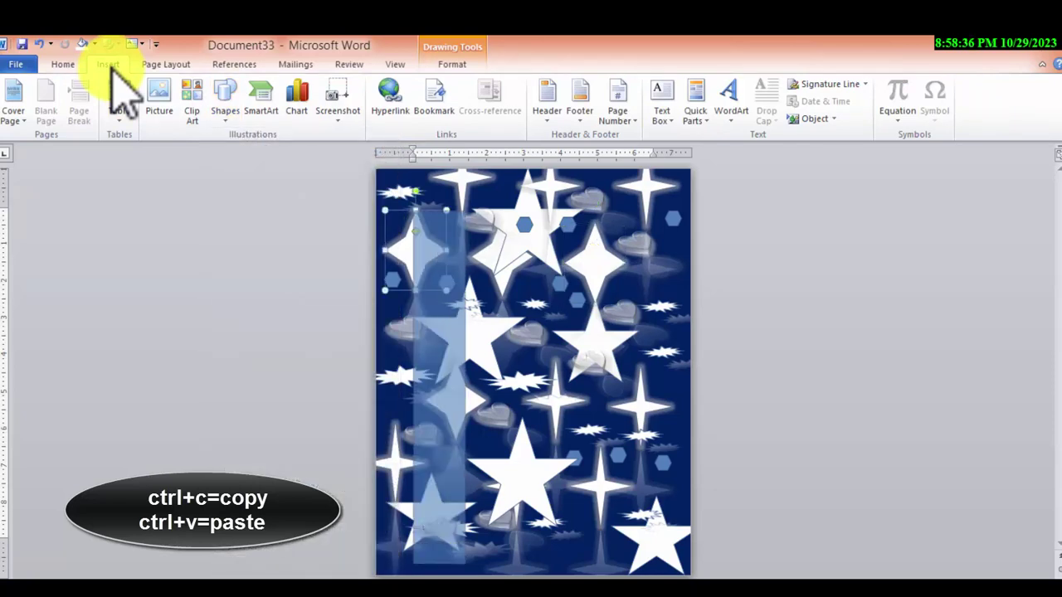
mouse_move(439, 390)
left_mouse_down()
mouse_move(366, 427)
mouse_move(348, 374)
left_mouse_up()
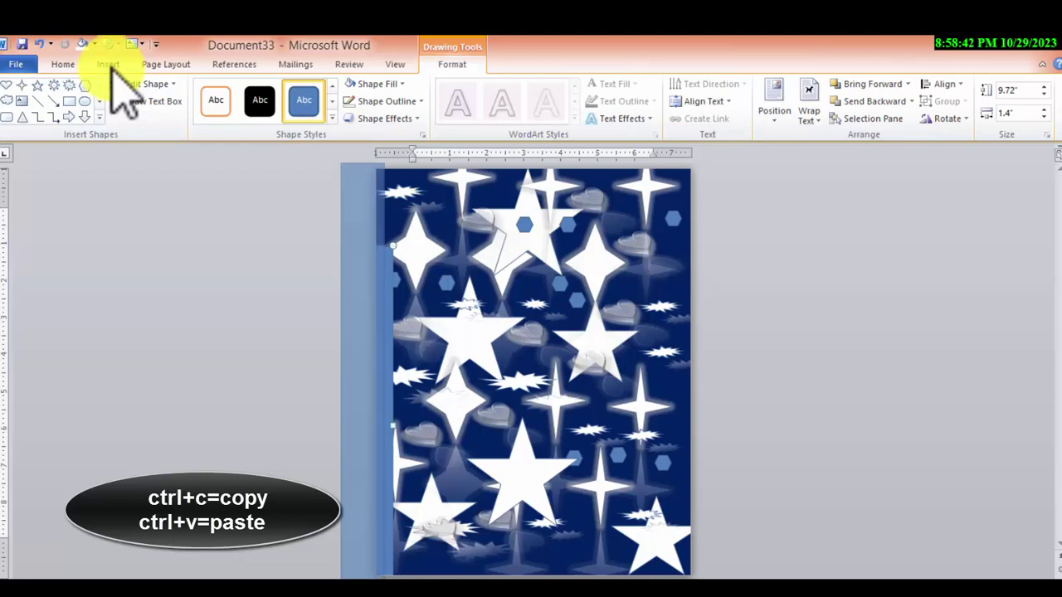
left_click(259, 99)
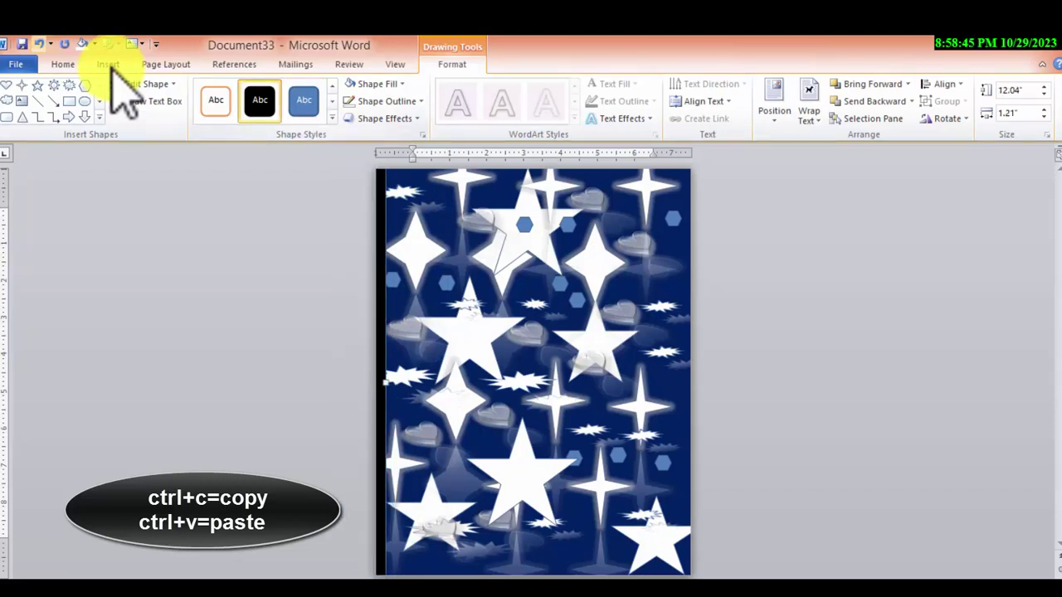
Paste a copy of the bar, nudge it to the top edge, and make it black too
key("ctrl+v")
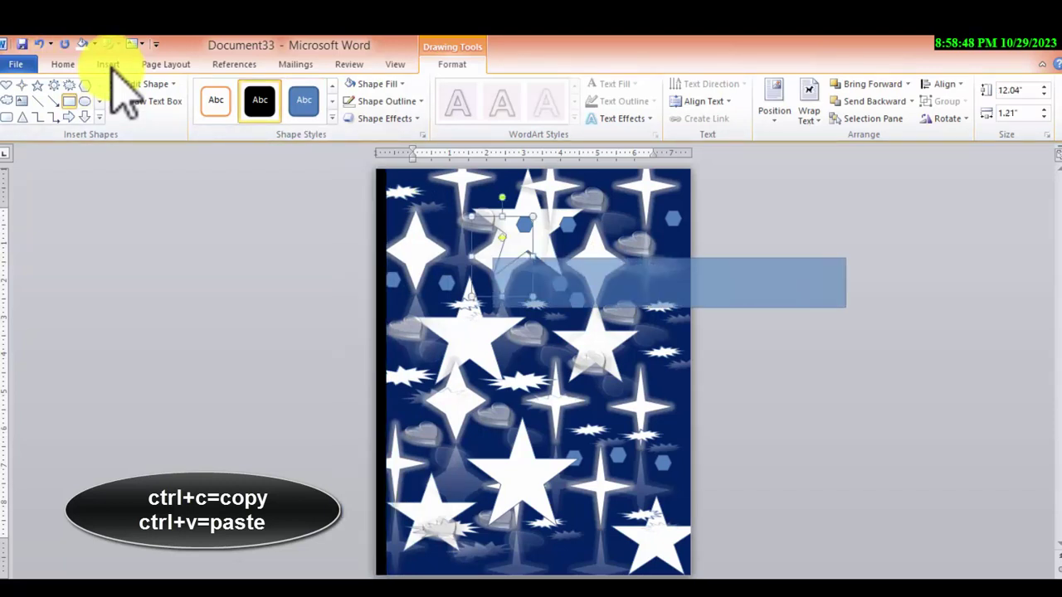
key("Up")
key("Up")
key("Up")
key("Left")
key("Left")
key("Left")
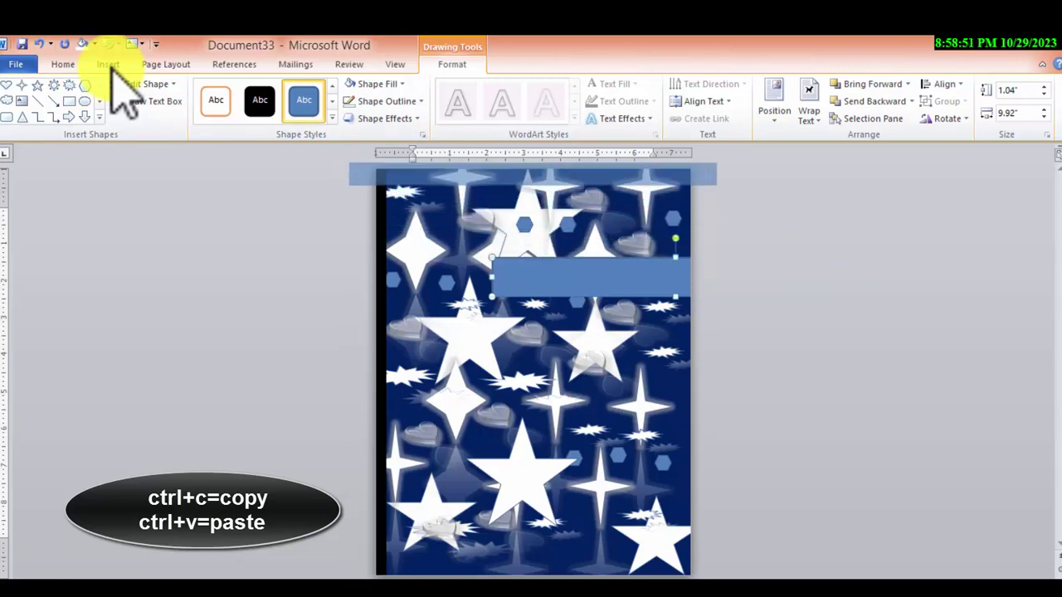
key("F4")
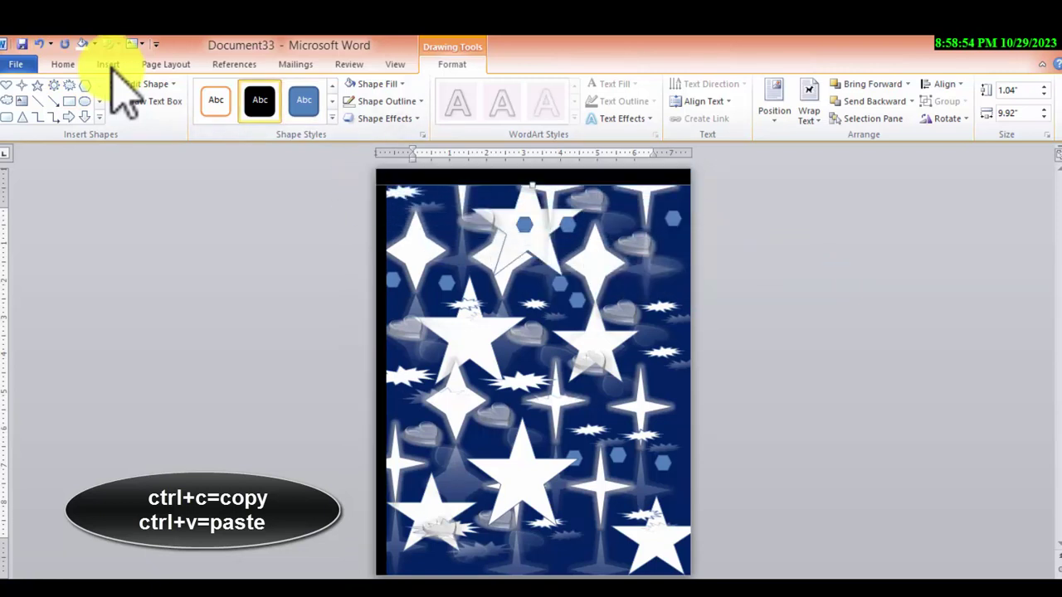
key("Escape")
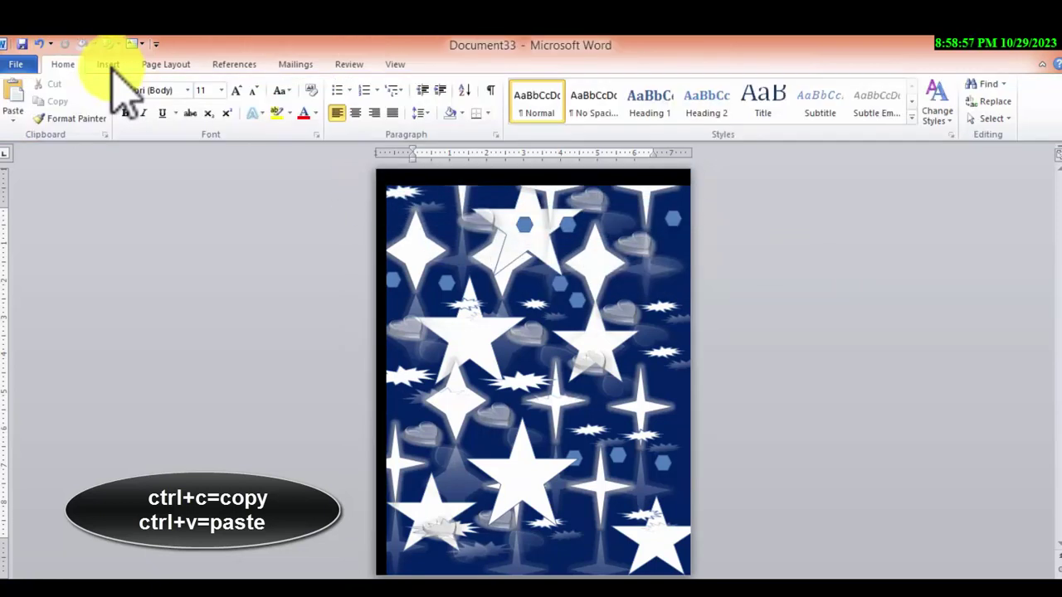
Draw an oval near the page centre and reshape it into a near-circle
left_click(112, 66)
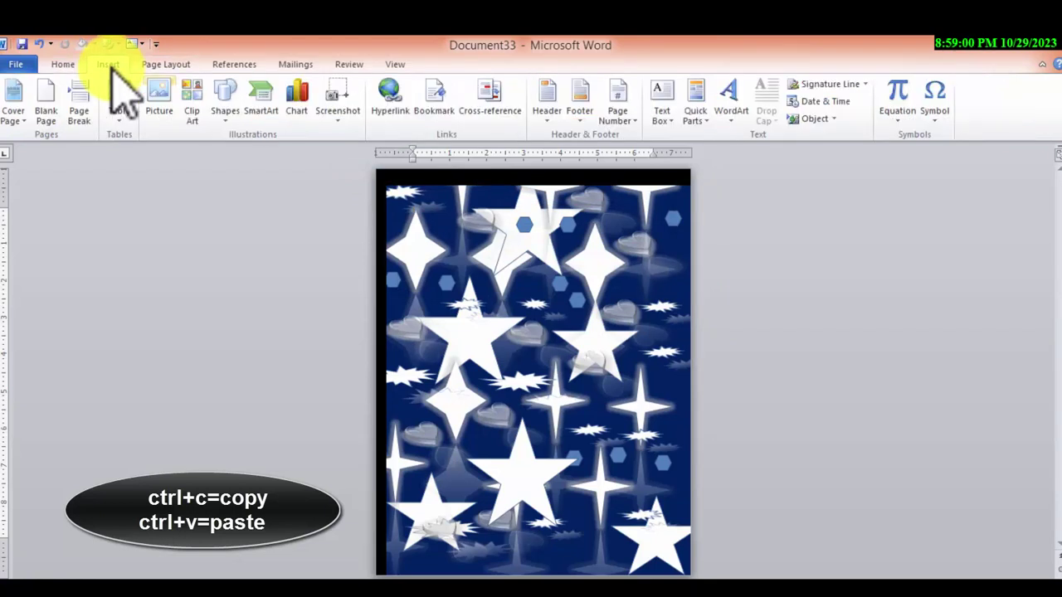
key("Return")
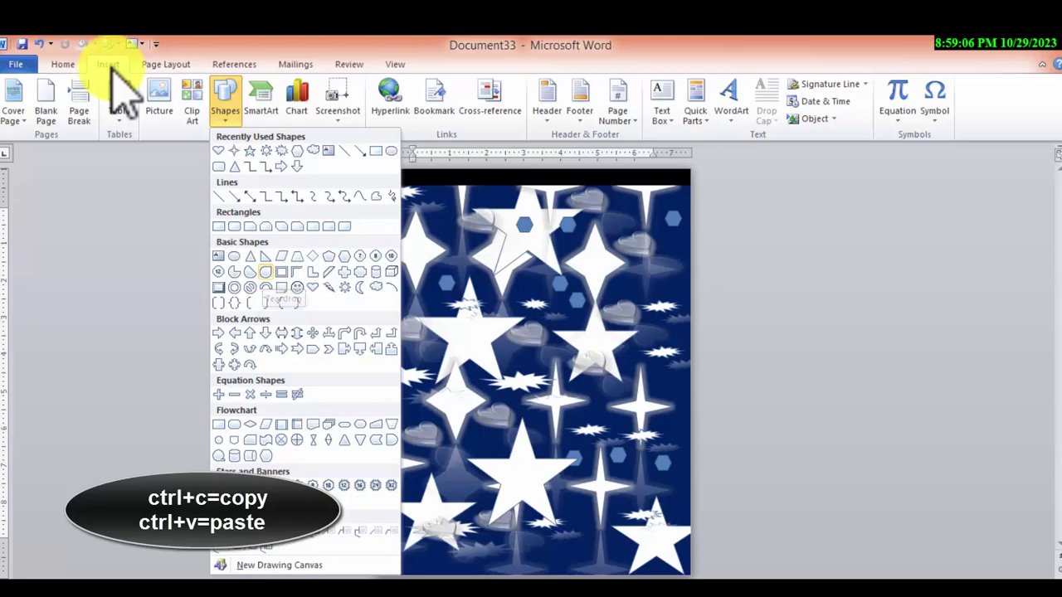
key("Escape")
left_click_drag(479, 275, 647, 425)
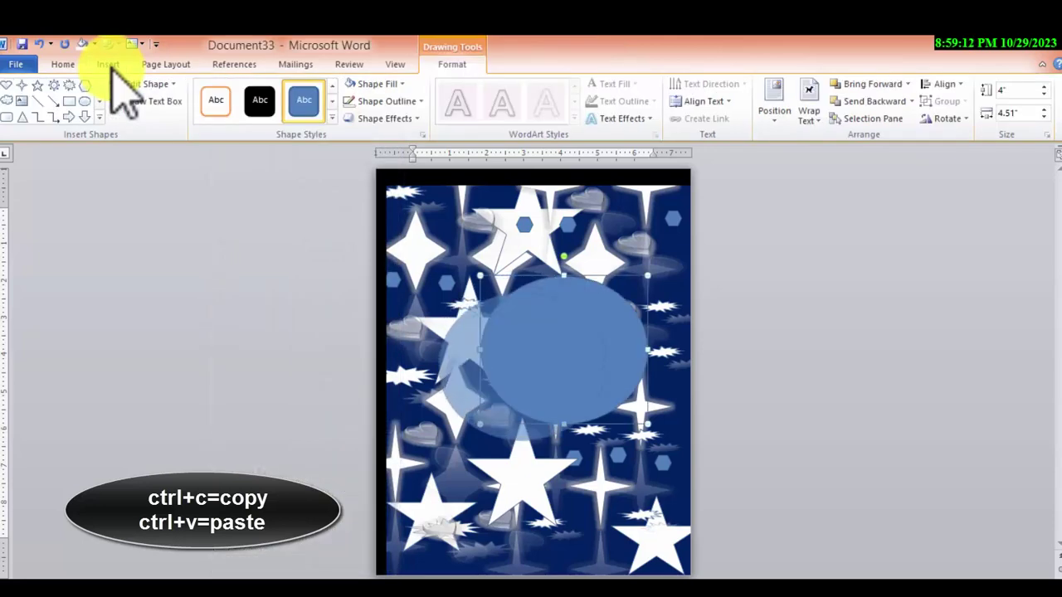
left_click_drag(563, 350, 532, 359)
left_click_drag(448, 285, 465, 291)
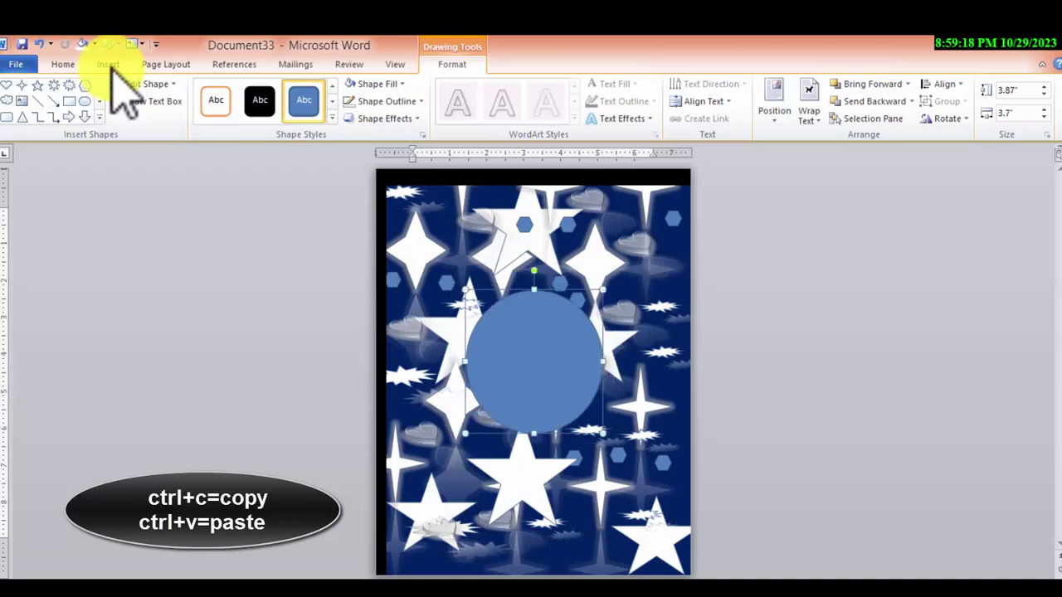
left_click_drag(602, 290, 607, 303)
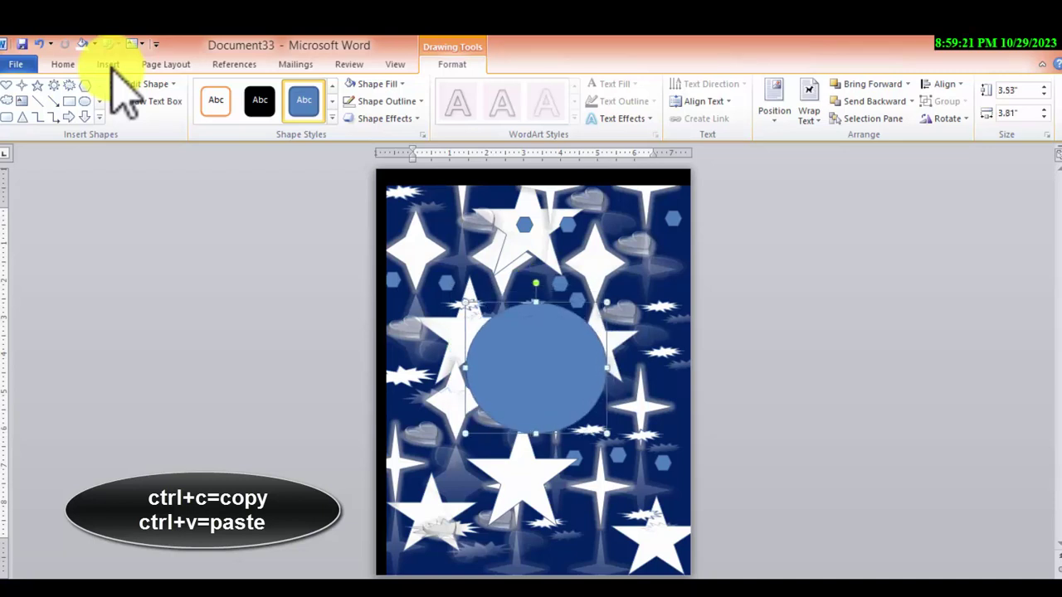
Fill the circle with the city photo
right_click(548, 369)
left_click(640, 357)
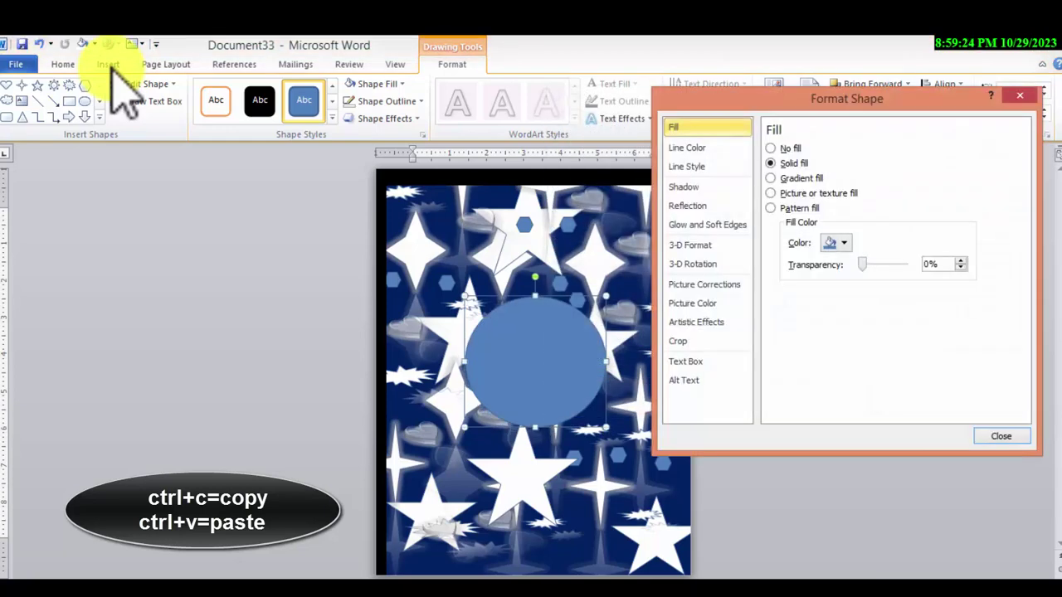
left_click(770, 192)
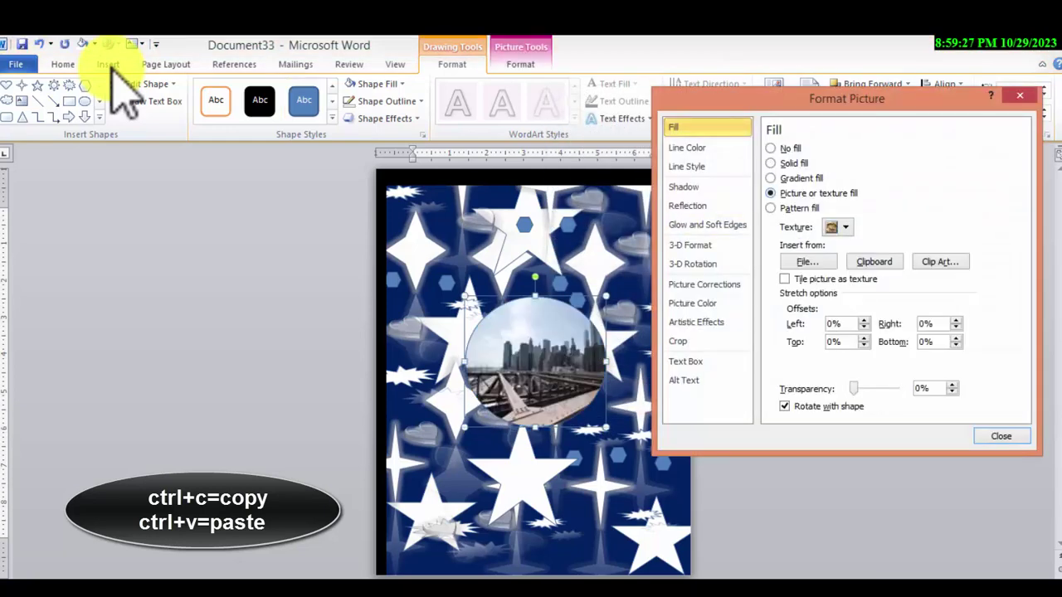
left_click(1001, 436)
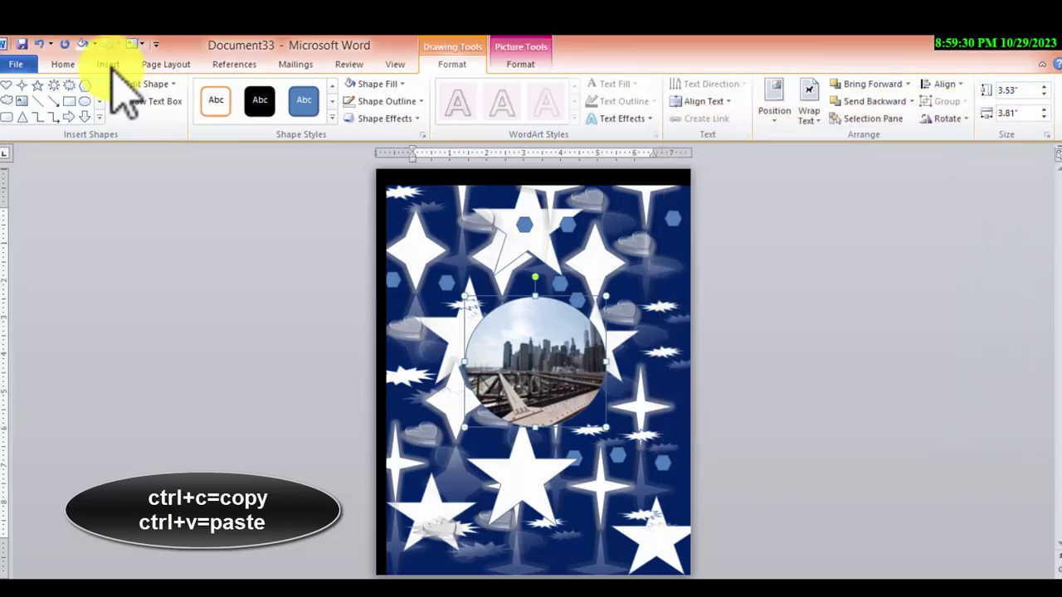
Set the circle's border width to 20 pt
left_click(386, 100)
mouse_move(383, 268)
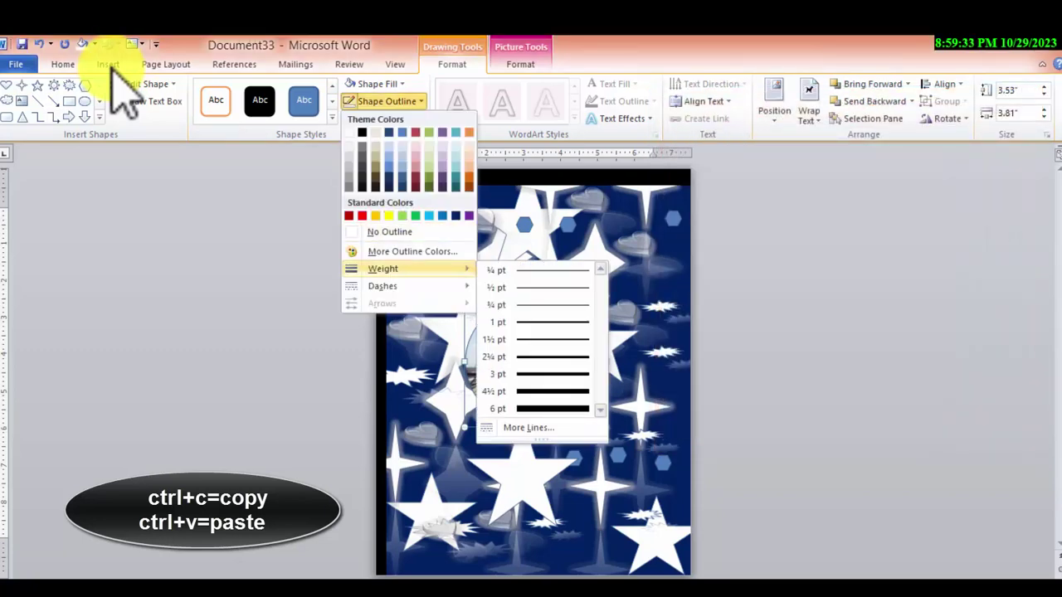
left_click(525, 424)
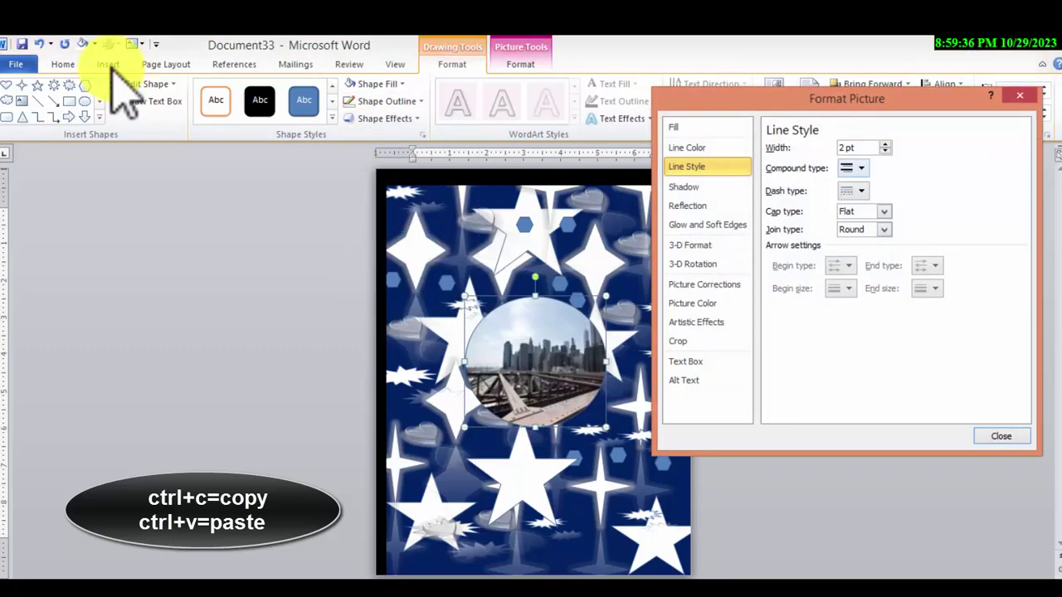
left_click_drag(856, 147, 842, 147)
type("20")
key("Tab")
key("Return")
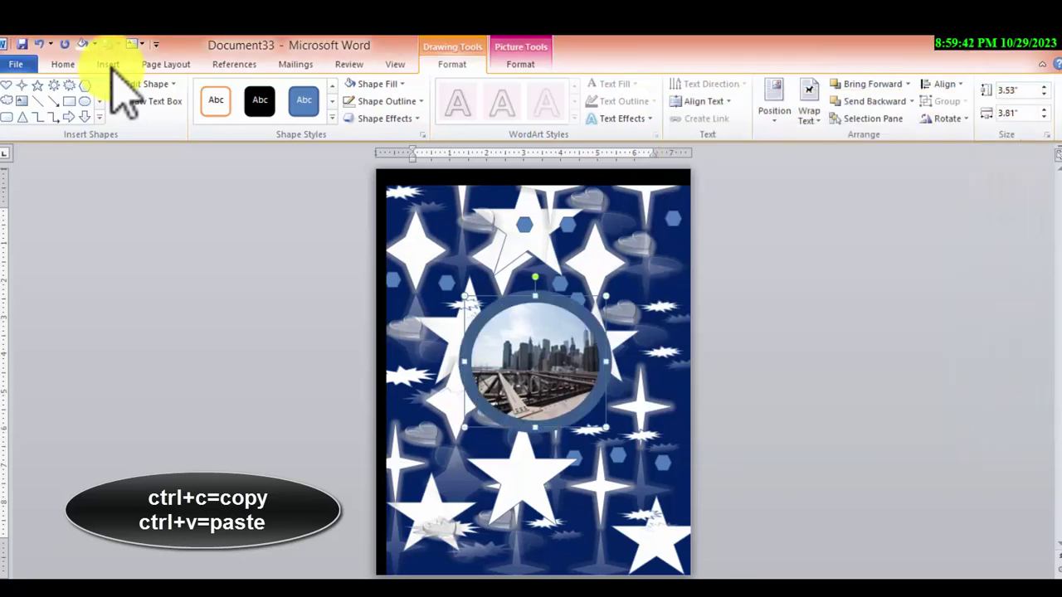
Change the picture's border colour to gold, then to white
right_click(516, 340)
left_click(572, 326)
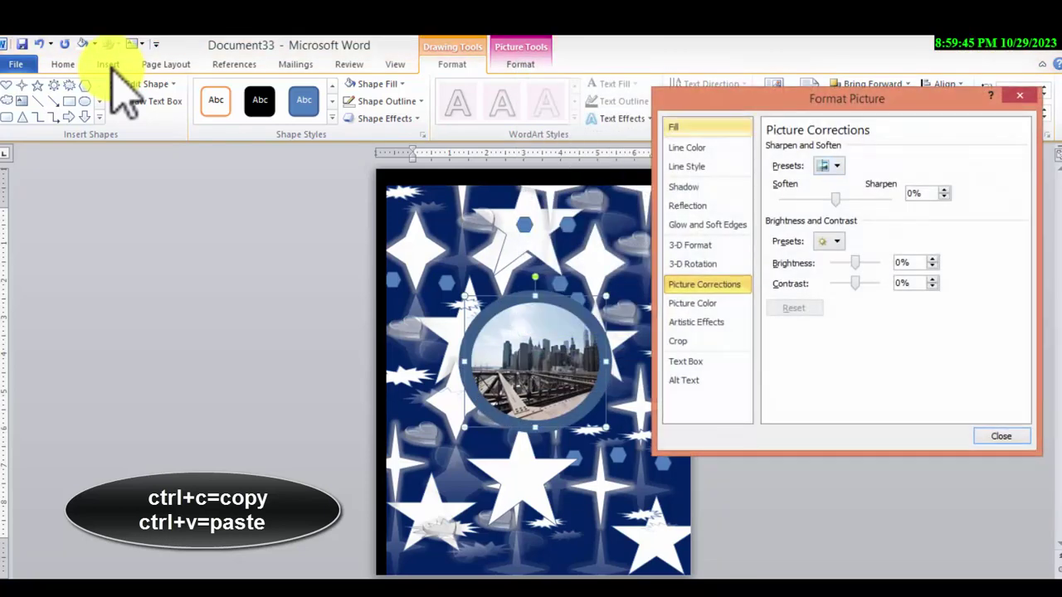
left_click(687, 147)
left_click(827, 196)
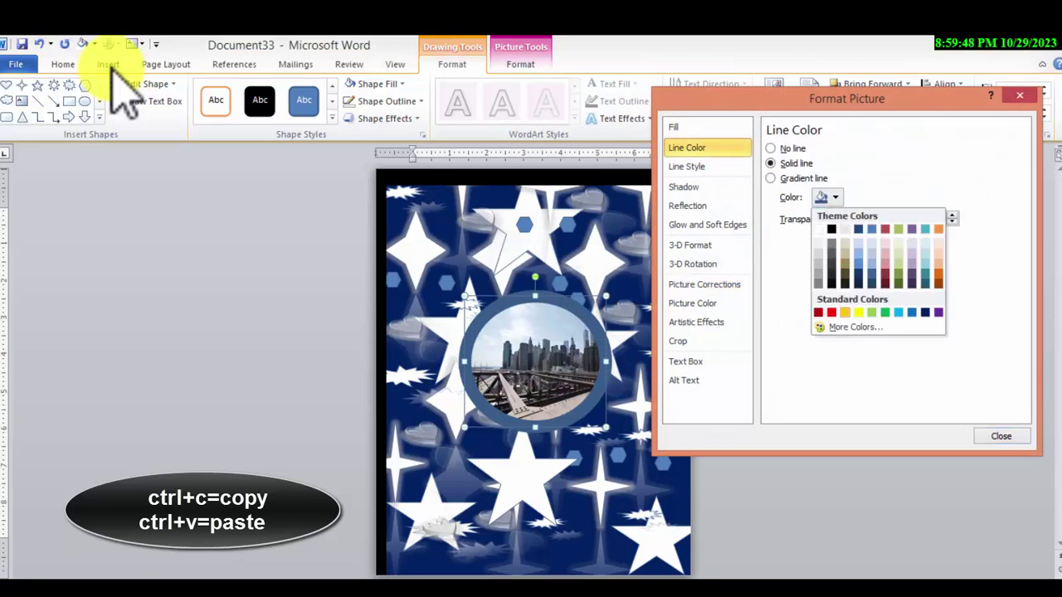
left_click(845, 312)
left_click(827, 197)
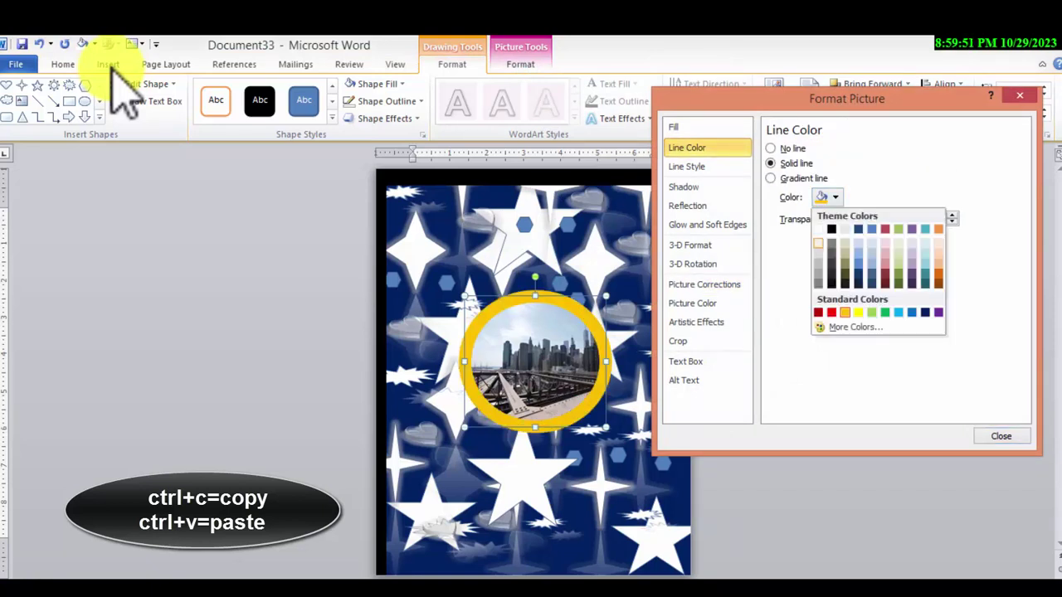
left_click(819, 230)
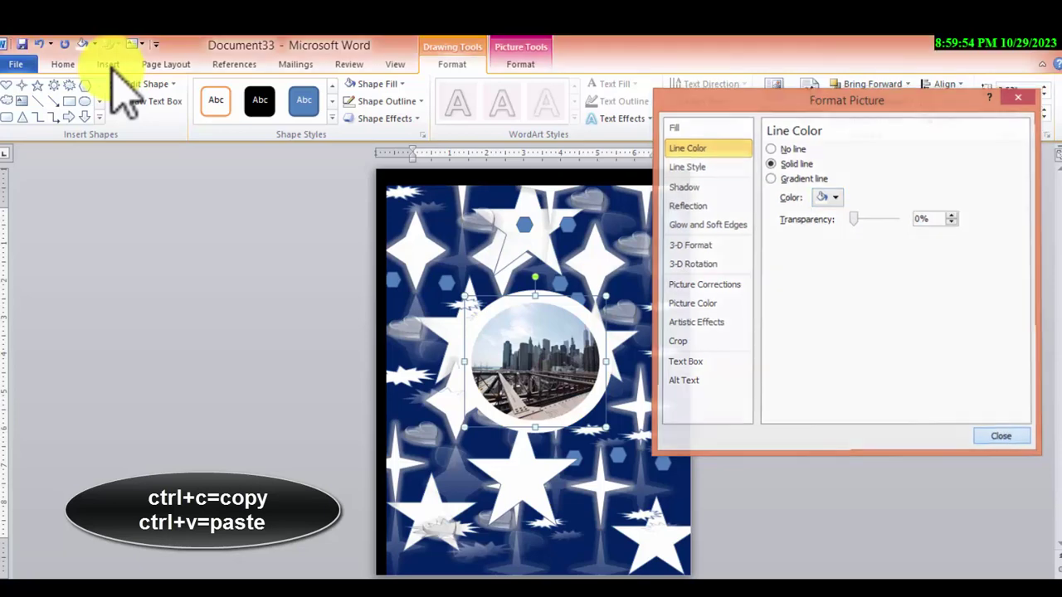
key("Escape")
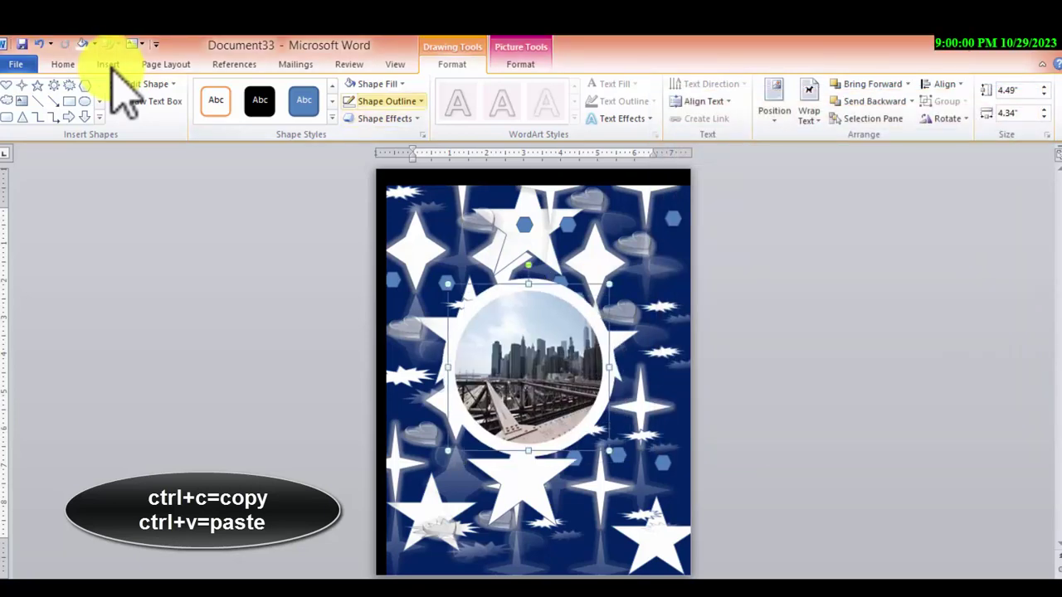
Make the circle's outline yellow
left_click(373, 84)
left_click(373, 83)
left_click(387, 101)
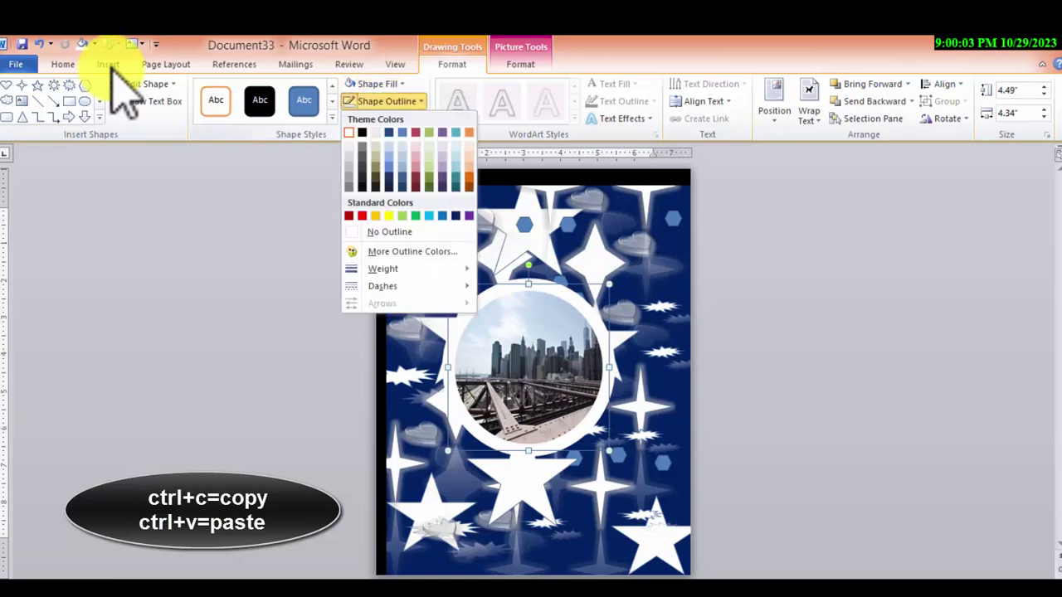
left_click(388, 214)
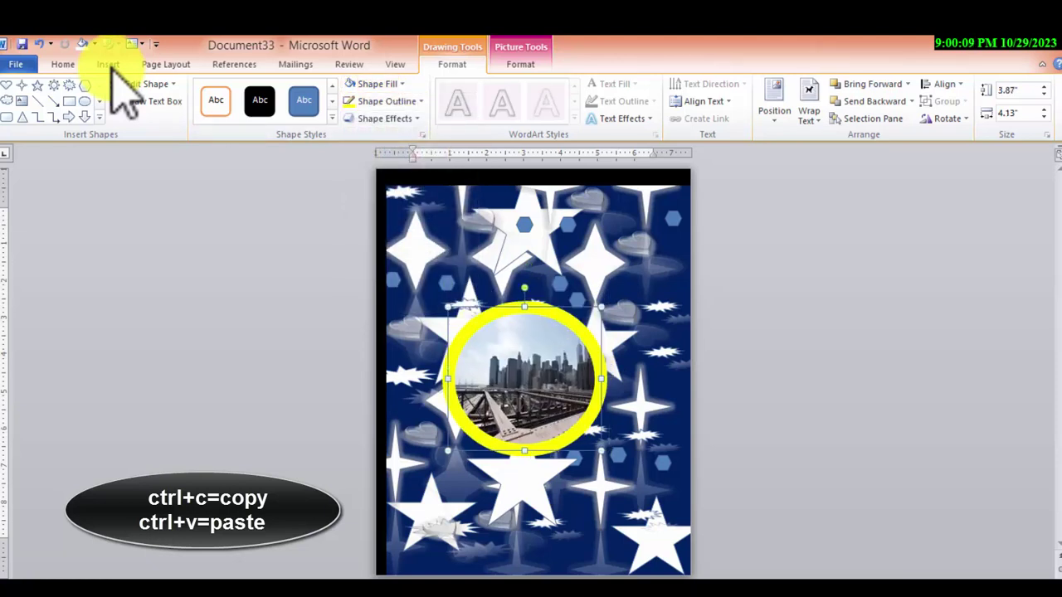
Give the yellow ring a triple-line compound style
left_click(386, 101)
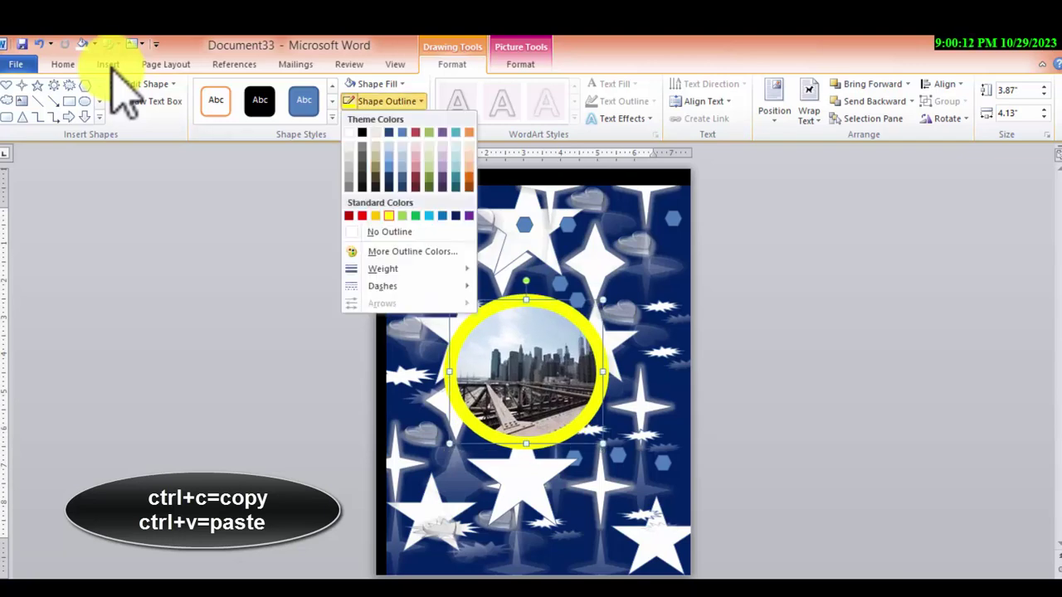
mouse_move(382, 268)
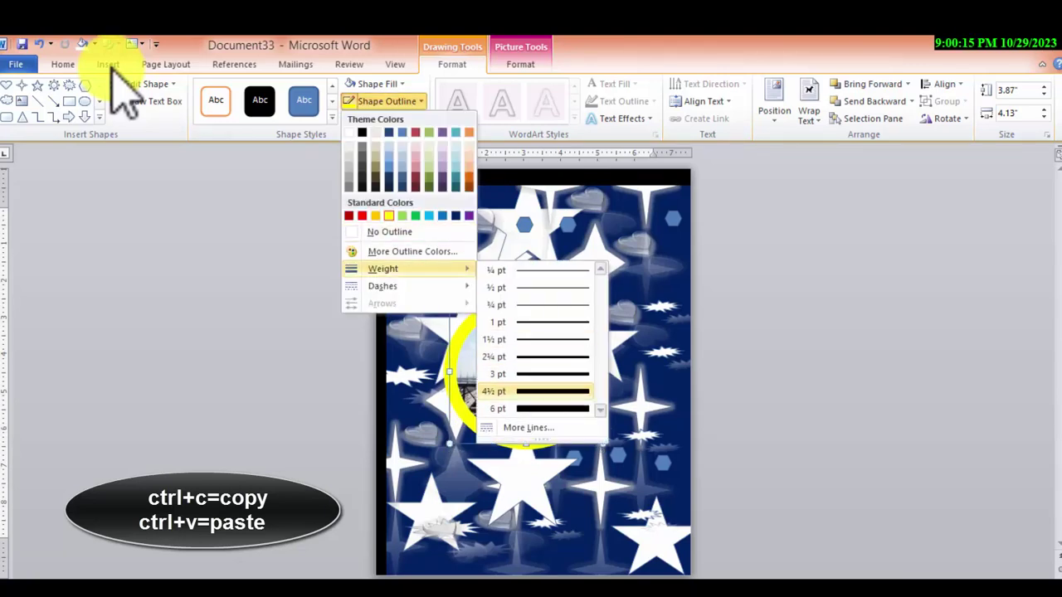
left_click(527, 427)
left_click(854, 168)
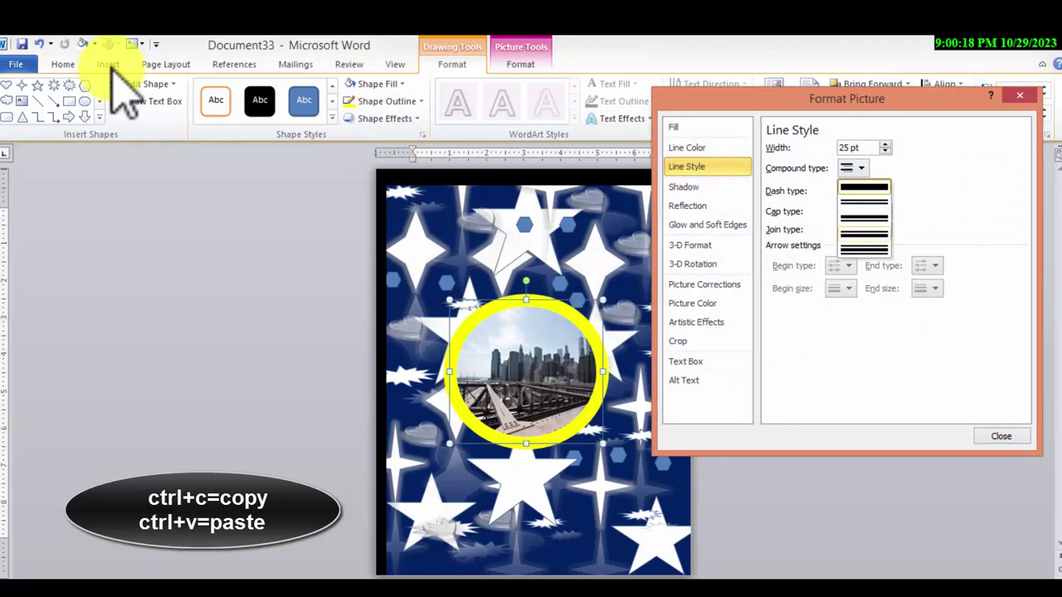
left_click(864, 234)
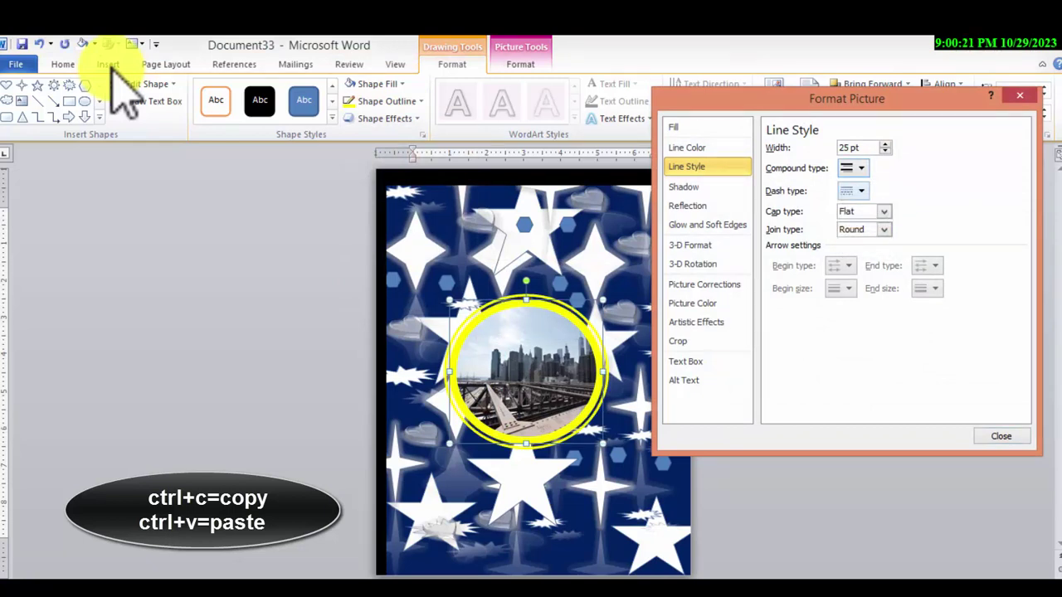
left_click(854, 167)
left_click(863, 251)
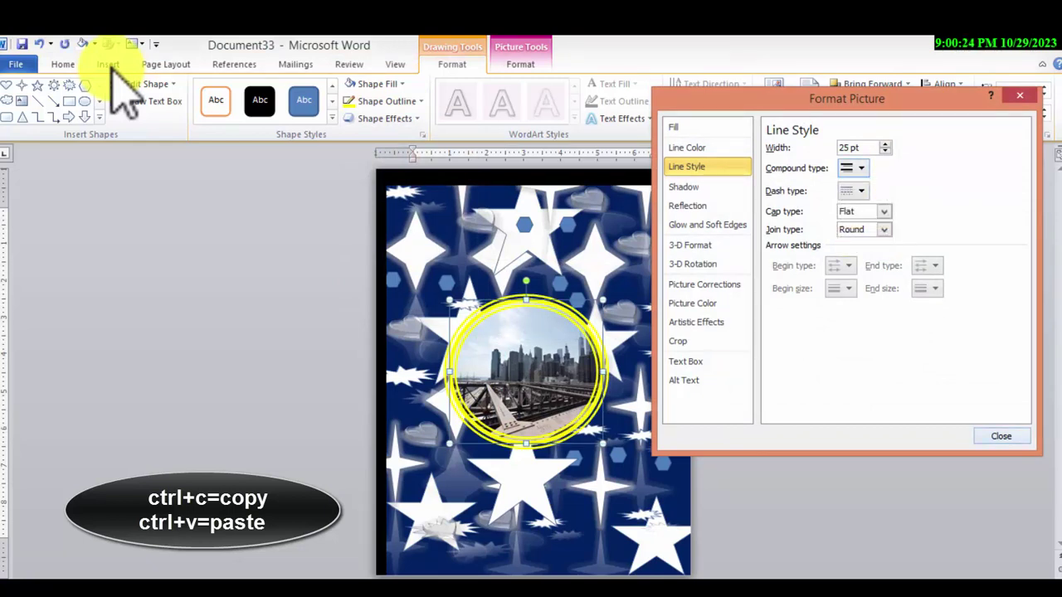
key("Return")
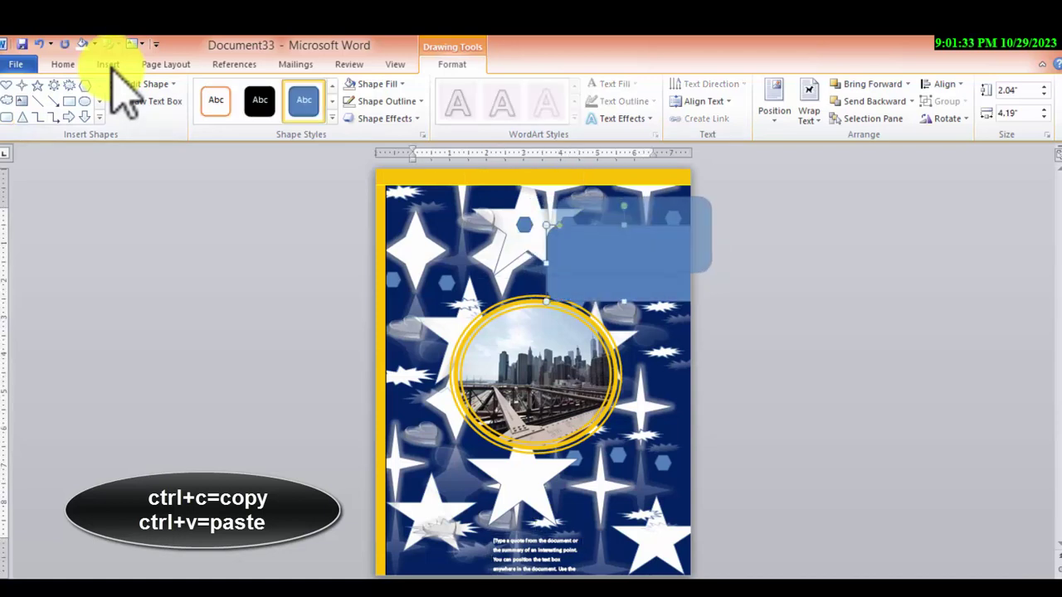
Paste a rounded box at the page's upper right and reselect it
key("ctrl+v")
key("ctrl+v")
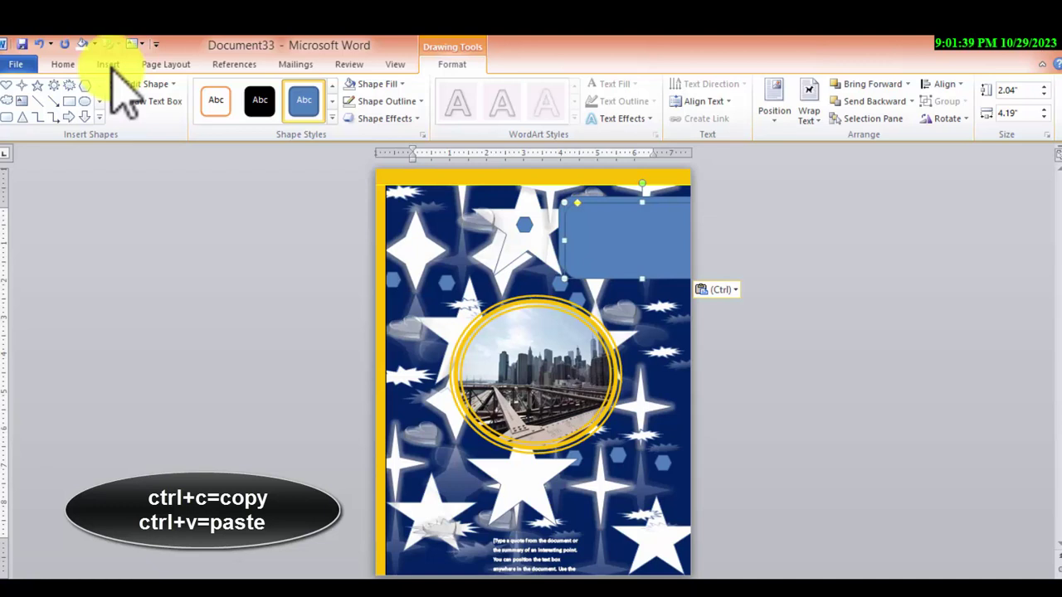
key("Tab")
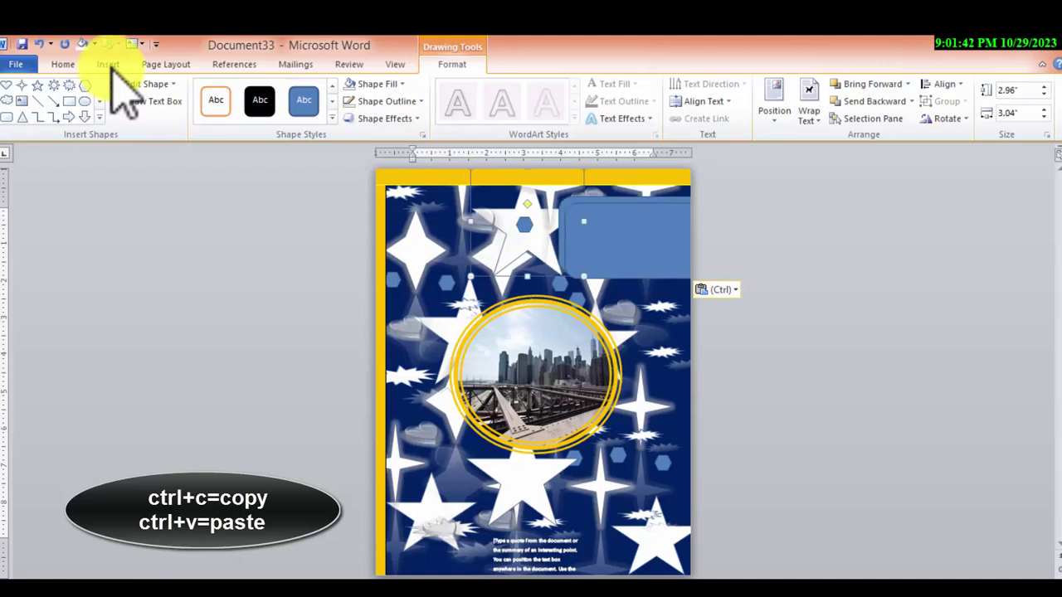
key("shift+Tab")
key("alt+j")
key("d")
key("s")
key("f")
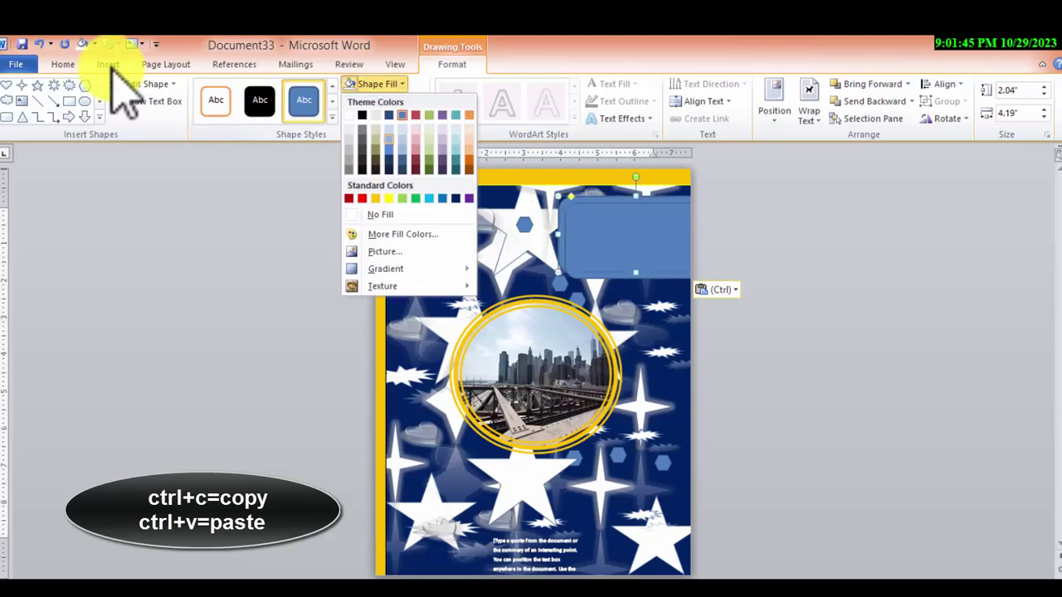
key("Escape")
key("Down")
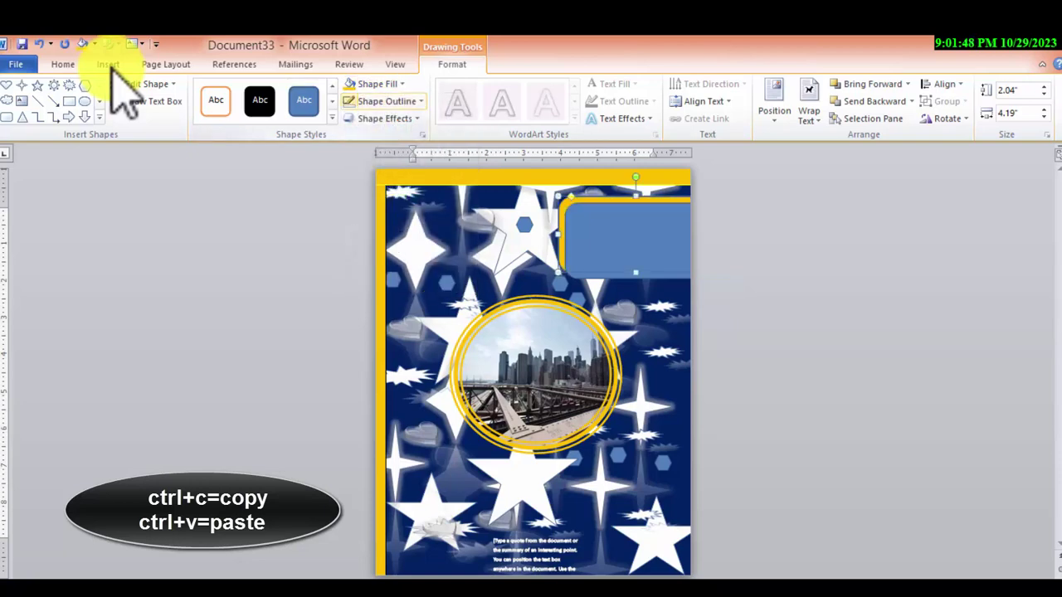
key("Escape")
key("Escape")
Paste another offset box, preview several Shape Fill colours, and fill it dark navy blue
key("ctrl+v")
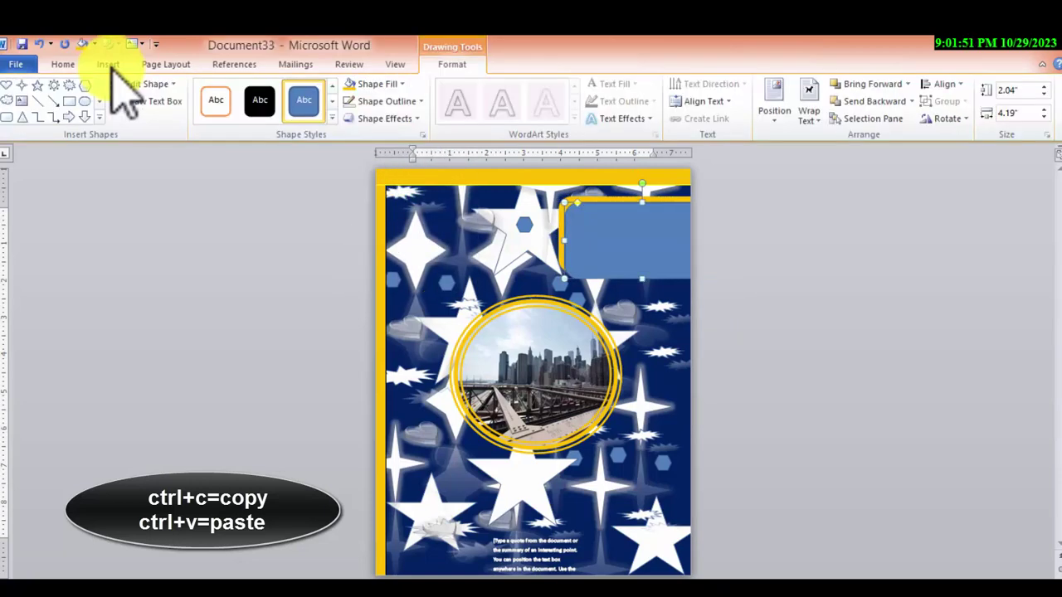
key("alt+j")
key("d")
key("s")
key("f")
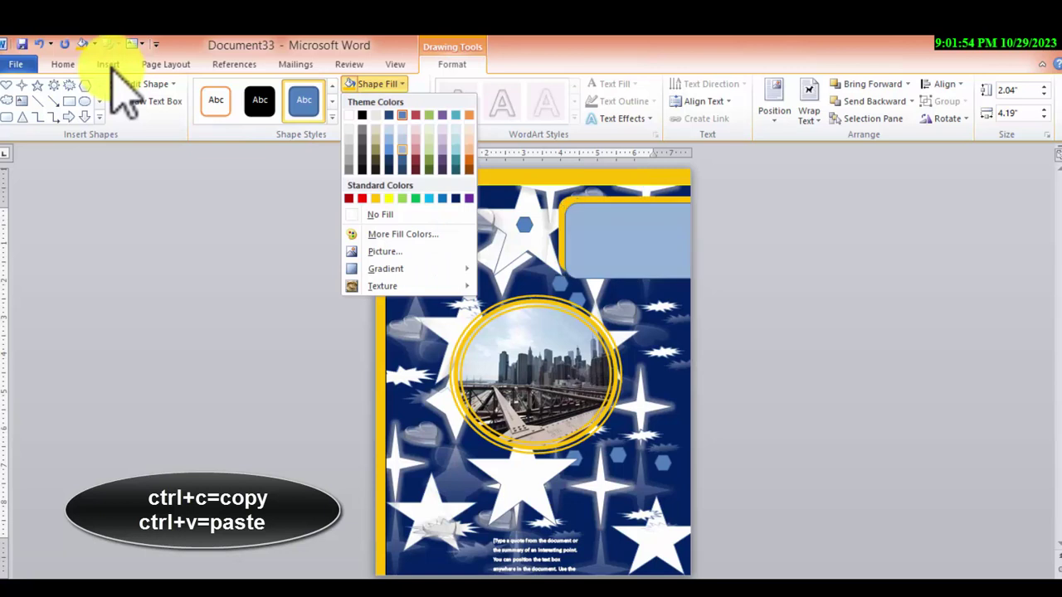
key("Down")
key("Down")
key("Left")
key("Left")
key("Right")
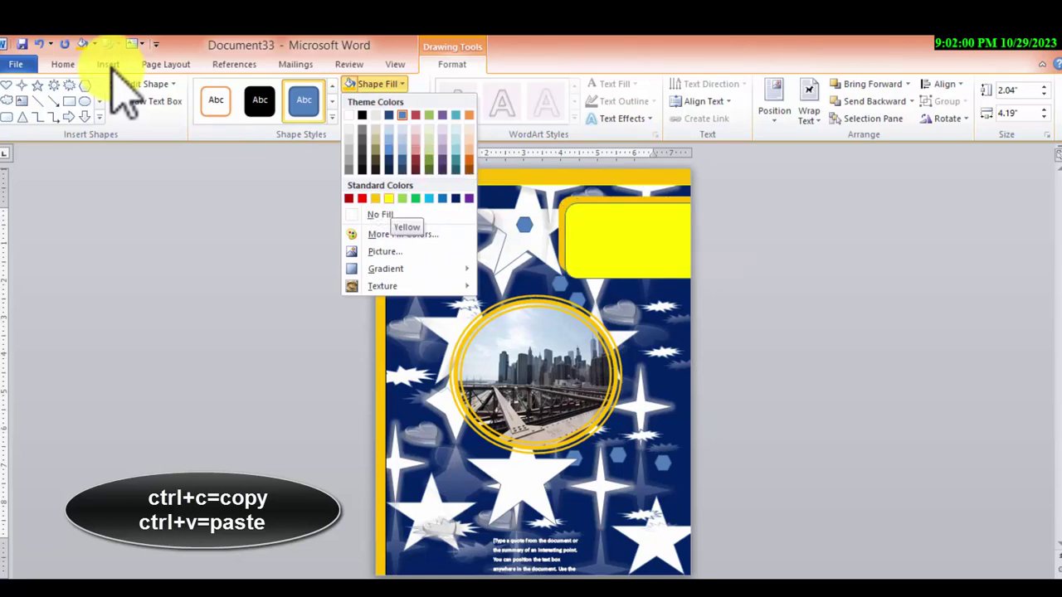
key("Right")
key("Up")
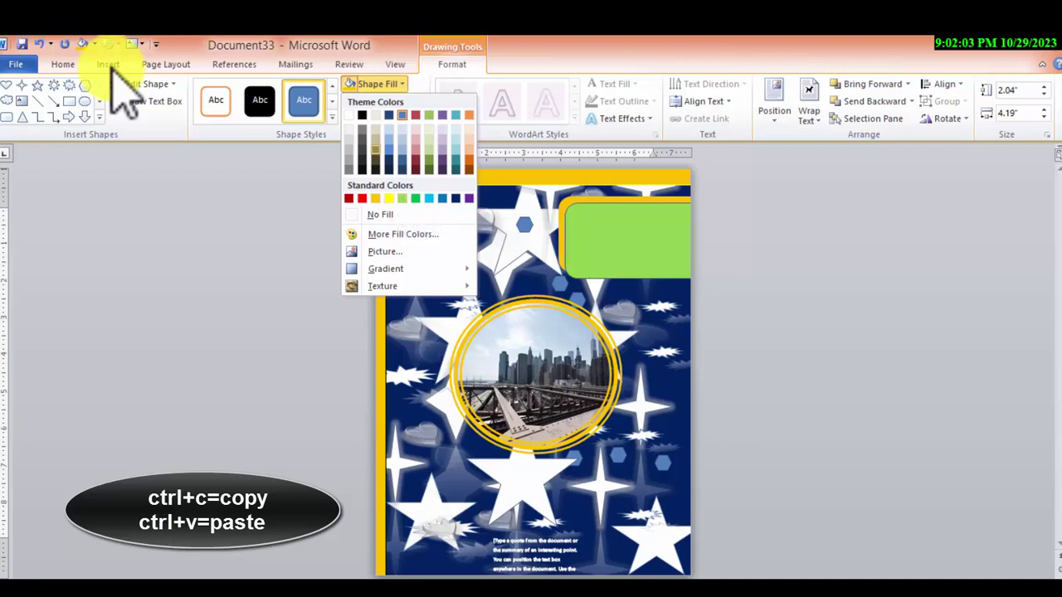
key("Right")
key("Right")
key("Down")
key("Down")
key("Right")
key("Right")
key("Right")
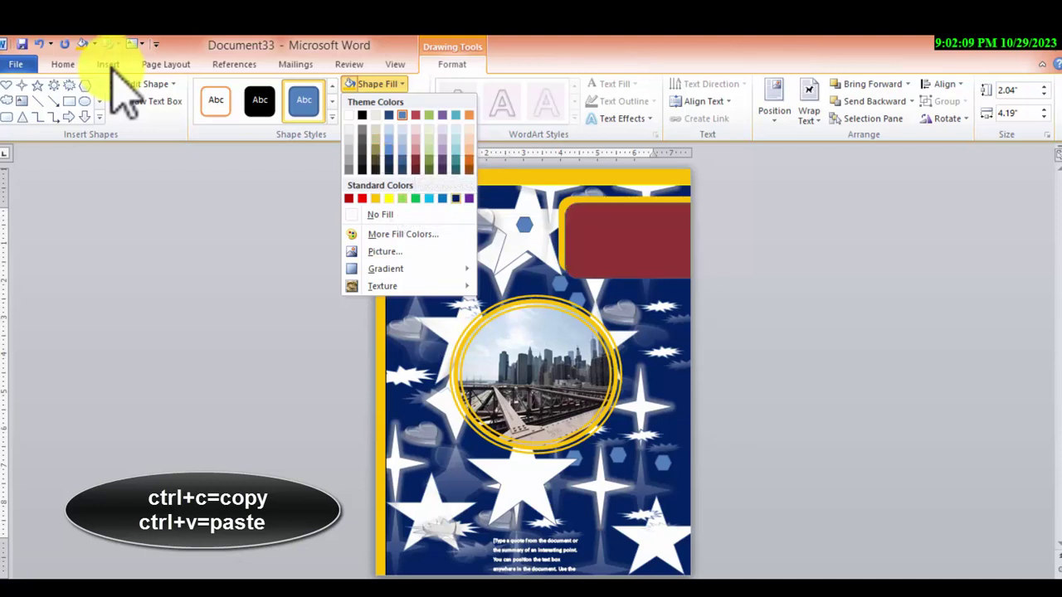
key("Return")
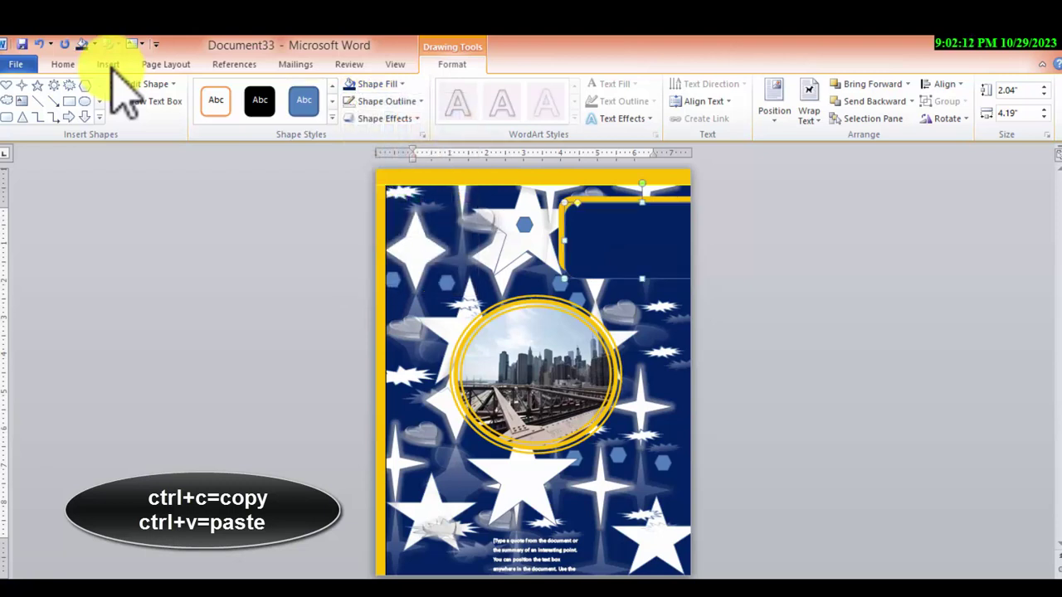
Insert a Simple Text Box near the page top containing 2023
left_click(112, 66)
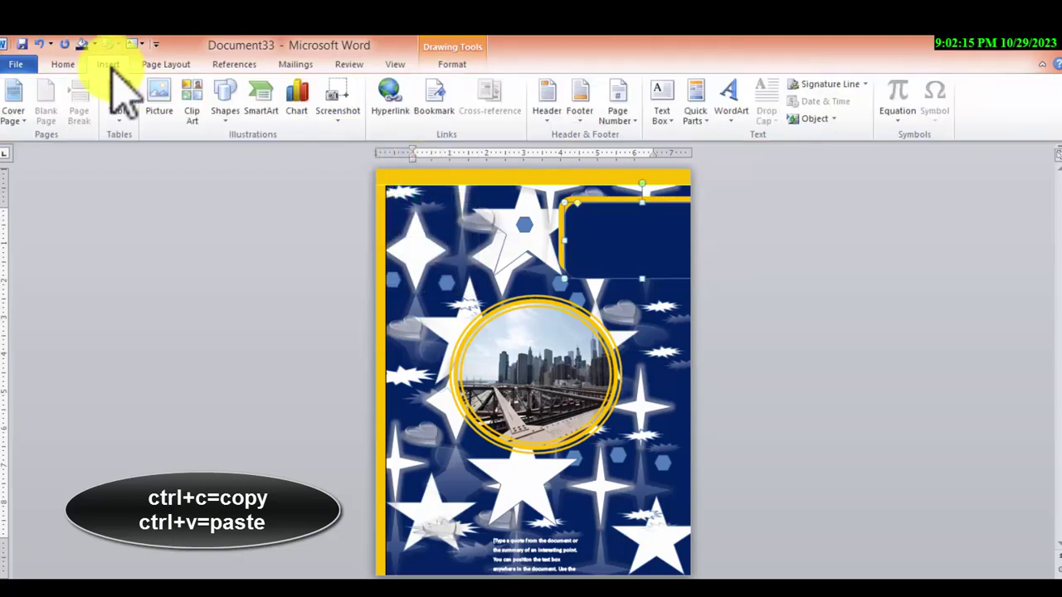
left_click(661, 99)
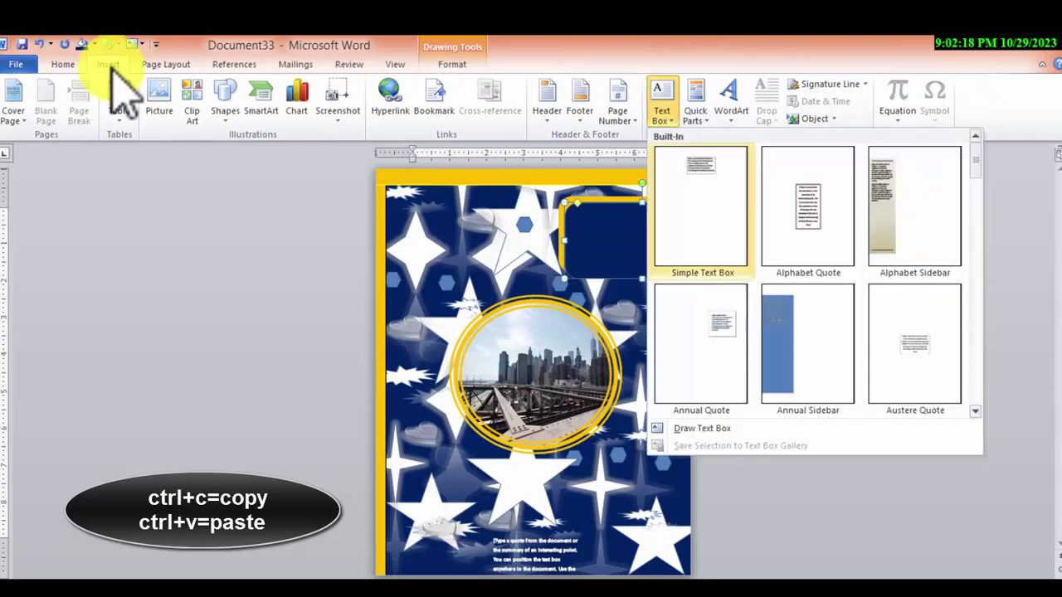
left_click(699, 202)
type("023")
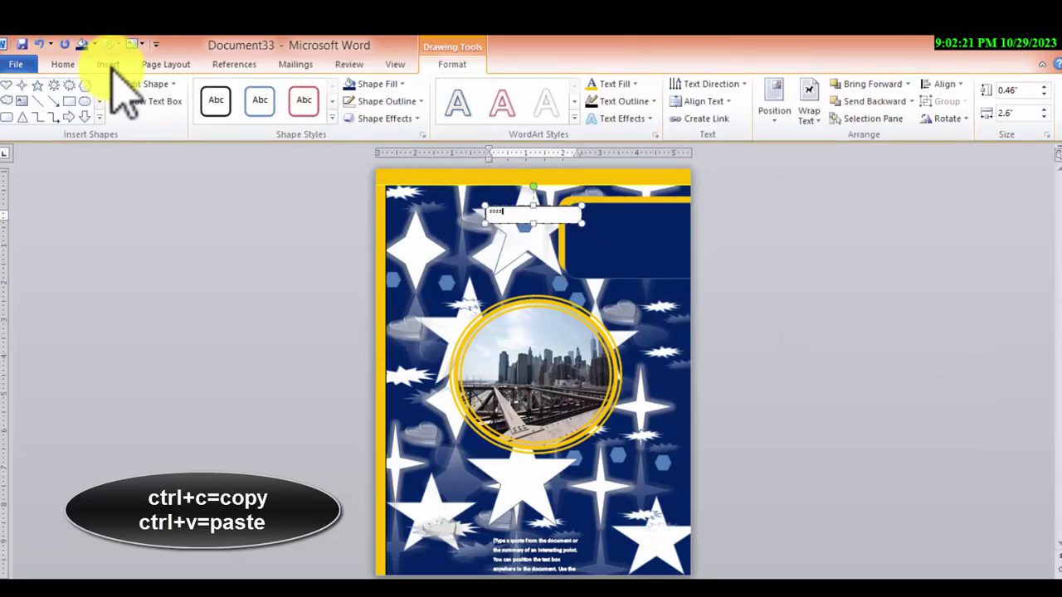
Enlarge the 2023 text and set it in the AachenDEEMed font
key("ctrl+a")
left_click(63, 64)
key("ctrl+shift+period")
key("ctrl+shift+period")
key("ctrl+shift+period")
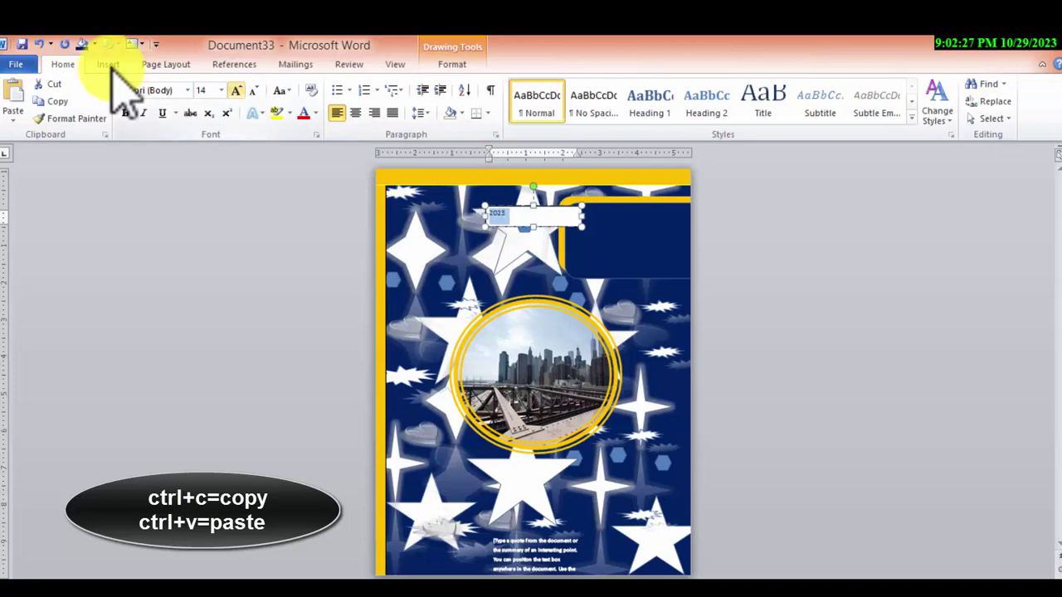
key("ctrl+shift+period")
key("ctrl+shift+period")
key("ctrl+shift+period")
key("ctrl+shift+period")
key("ctrl+shift+period")
key("ctrl+shift+period")
key("ctrl+shift+period")
key("ctrl+shift+period")
key("ctrl+shift+period")
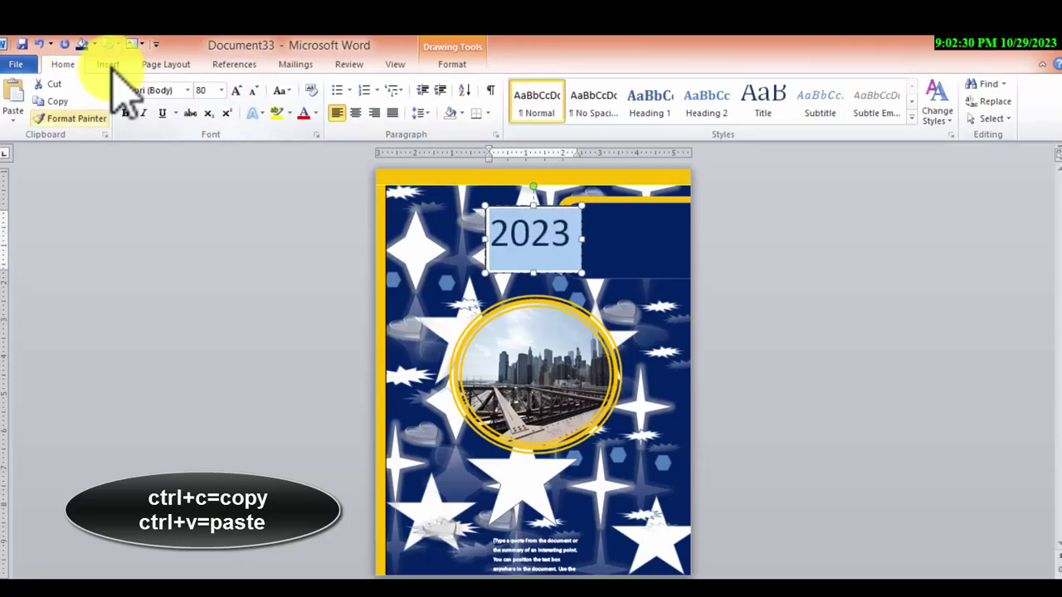
key("alt+h")
key("f")
key("f")
key("Return")
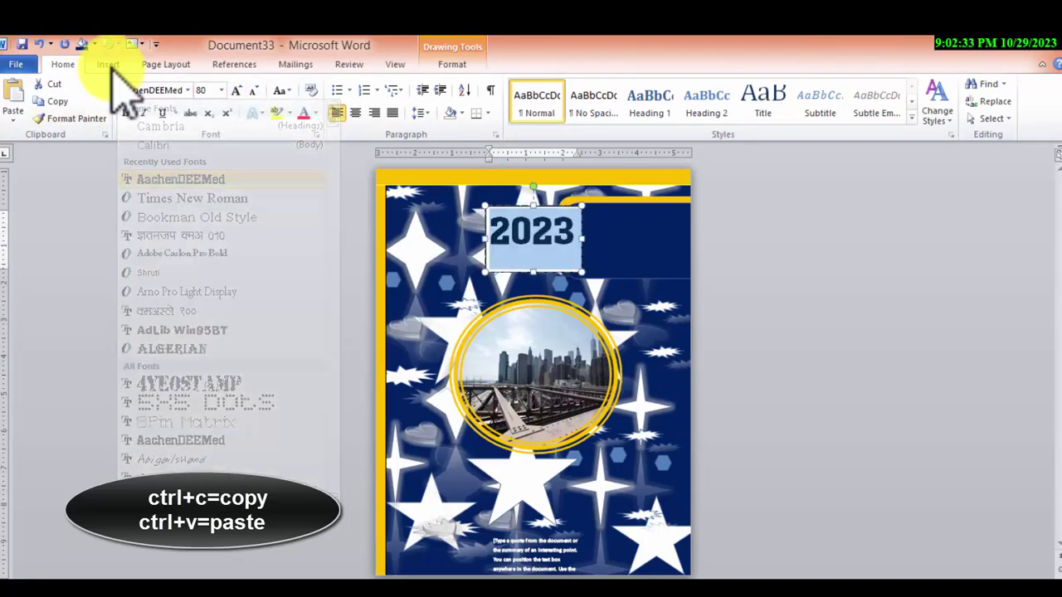
Make the 2023 lettering white
key("alt+j")
key("d")
key("t")
key("i")
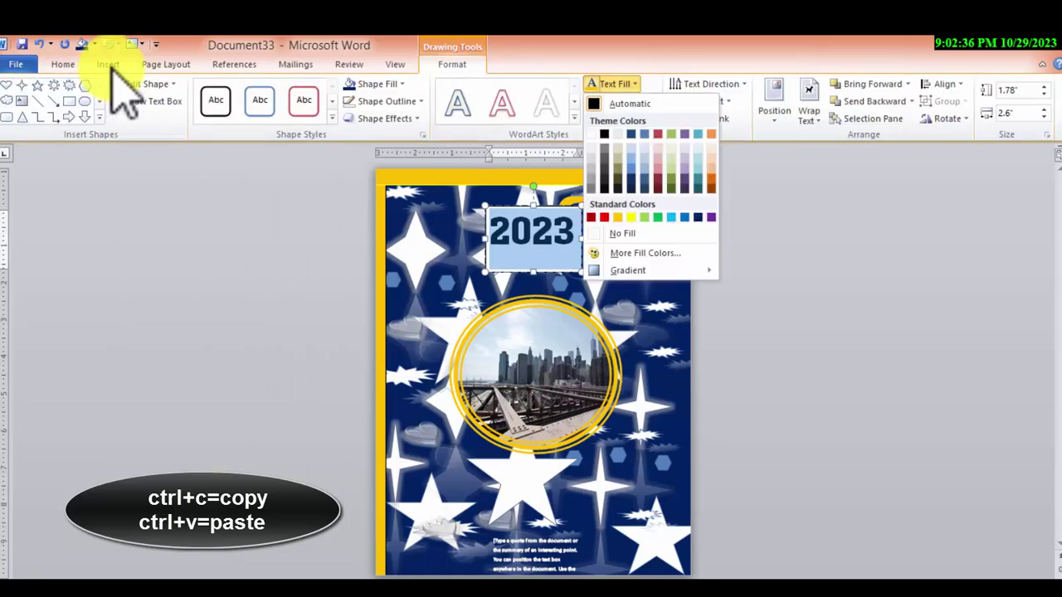
key("n")
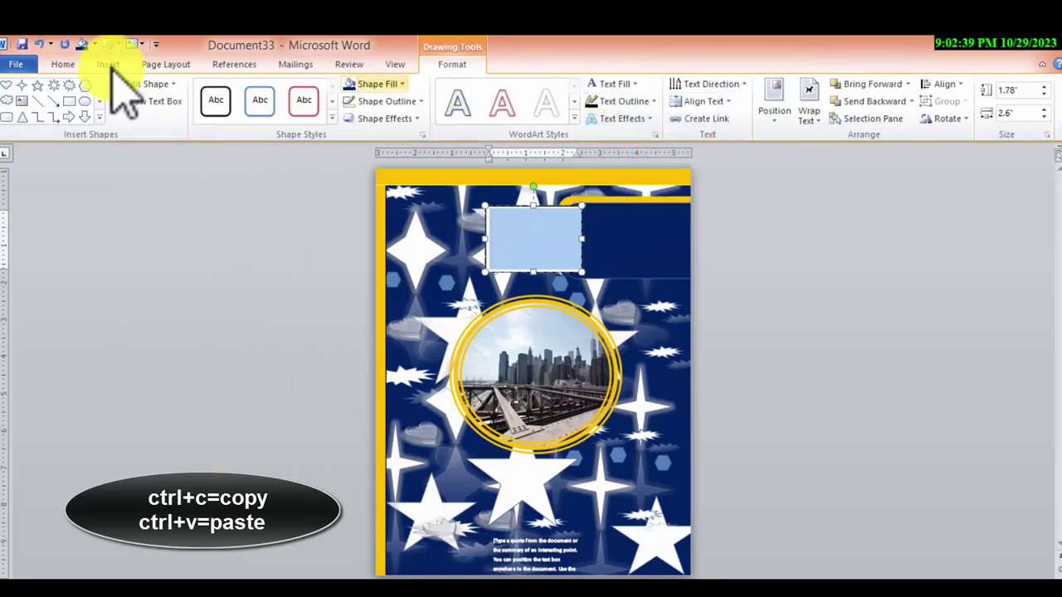
Set the text box's Shape Fill and Shape Outline to None
key("alt+j")
key("d")
key("s")
key("f")
key("n")
key("alt+j")
key("d")
key("s")
key("o")
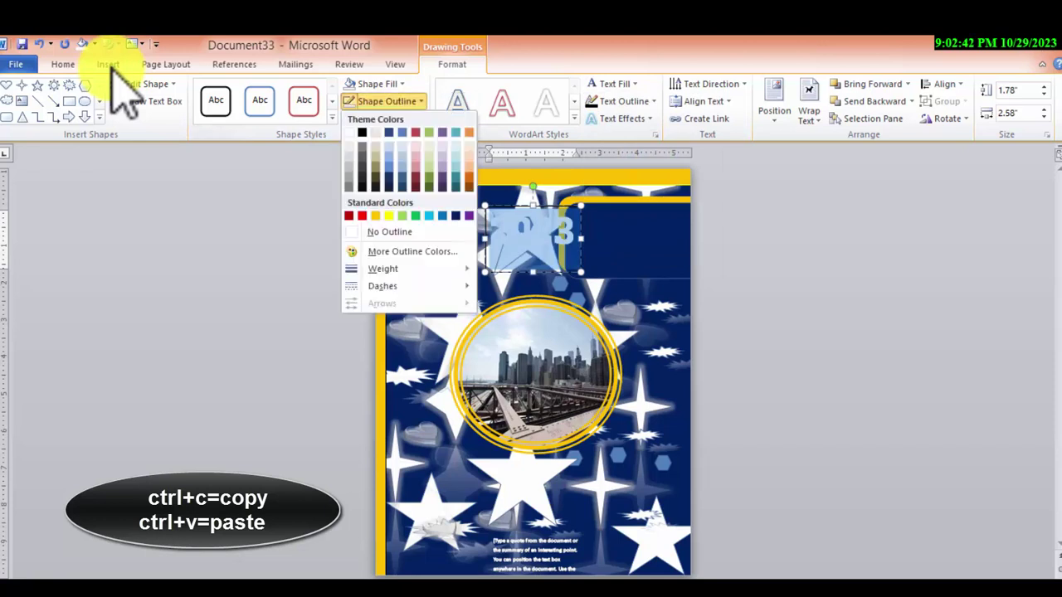
key("n")
Move 2023 onto the navy rounded box and fine-tune the box's position
key("Right")
key("Right")
key("Right")
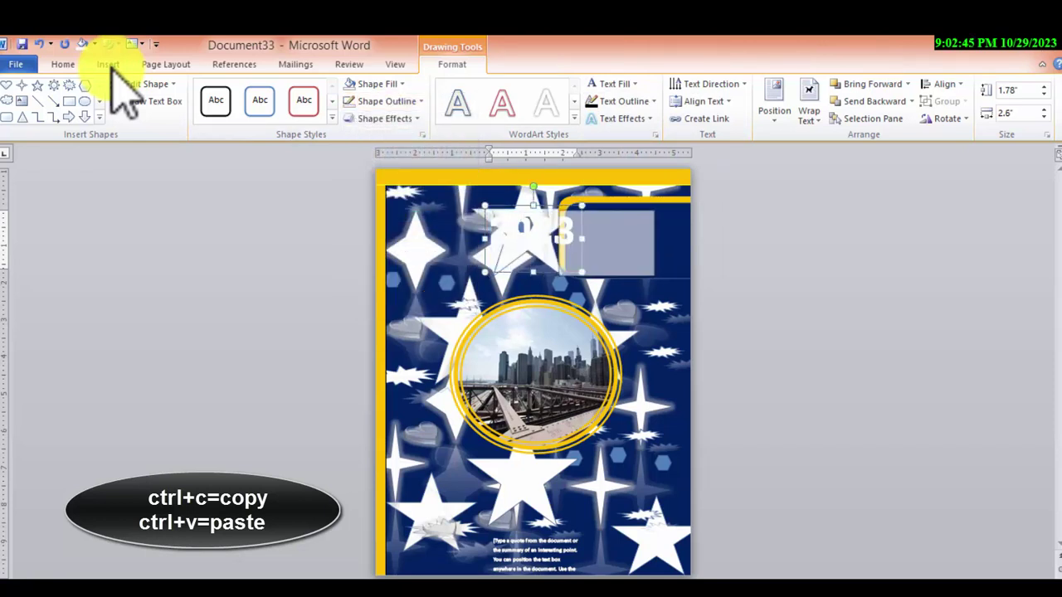
key("Right")
key("Right")
key("Right")
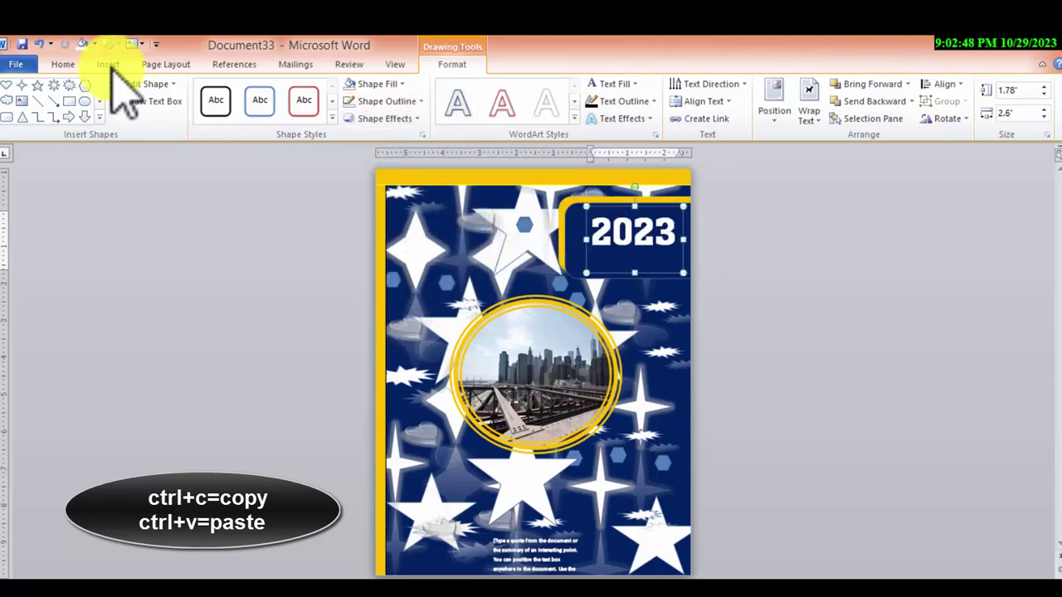
key("Tab")
key("Right")
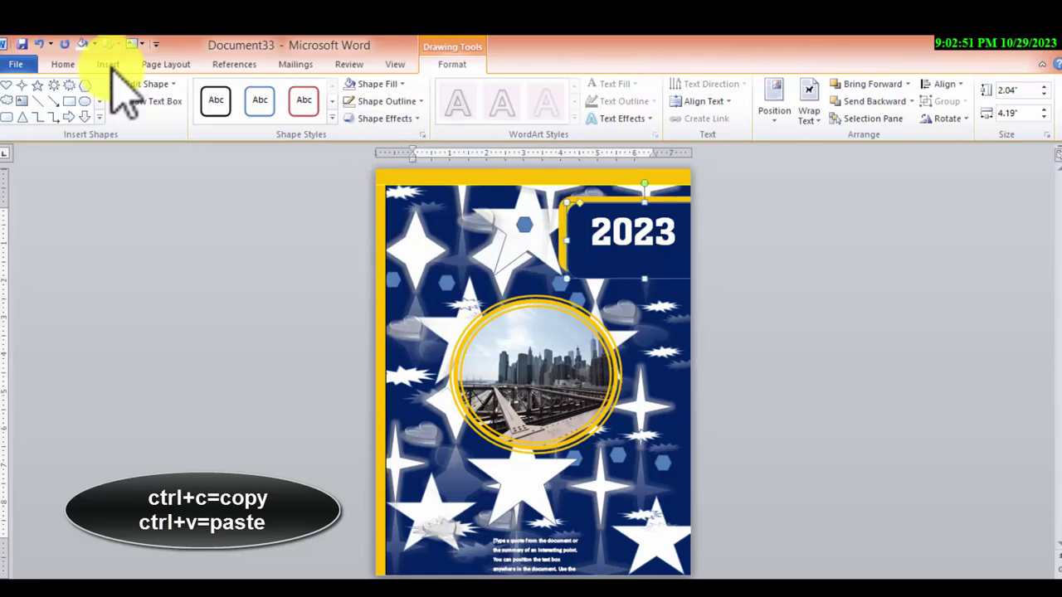
key("Right")
key("Right")
key("Right")
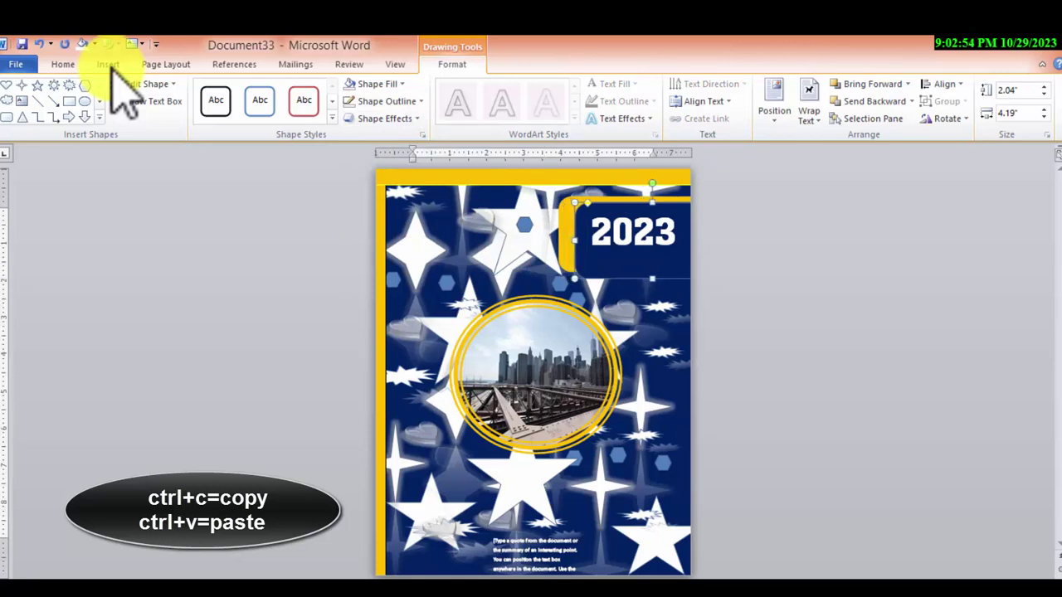
key("Left")
key("Left")
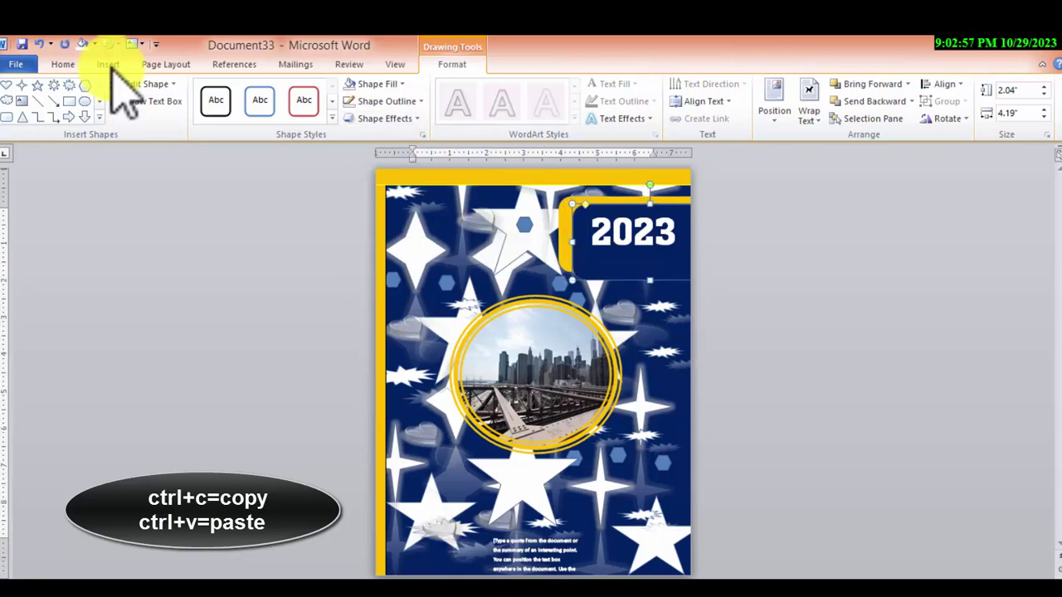
key("Left")
key("Left")
key("Left")
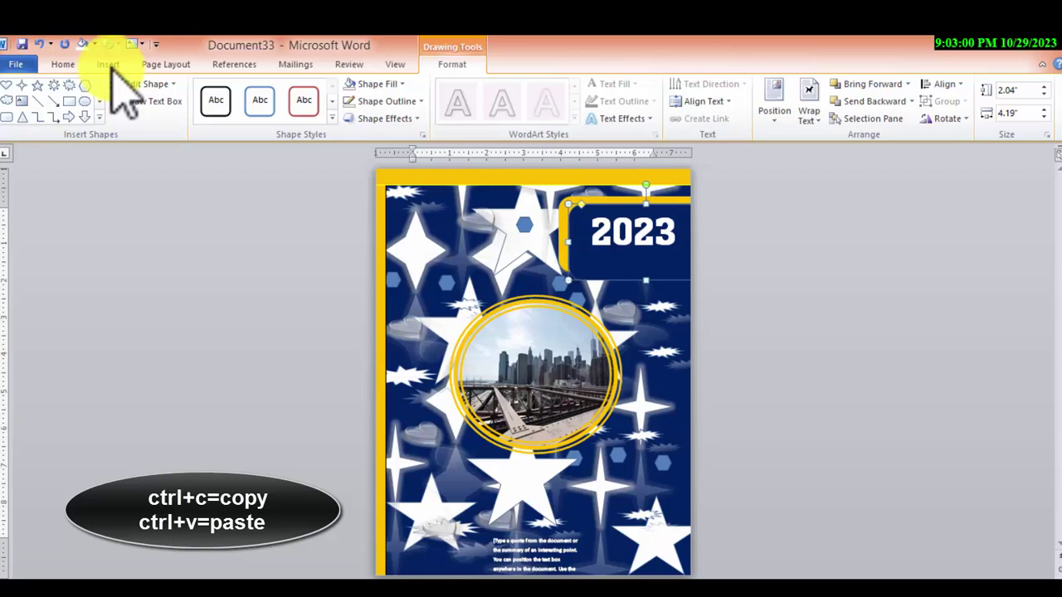
Enlarge 2023 to 90 pt and nudge it right and down to center it
key("Tab")
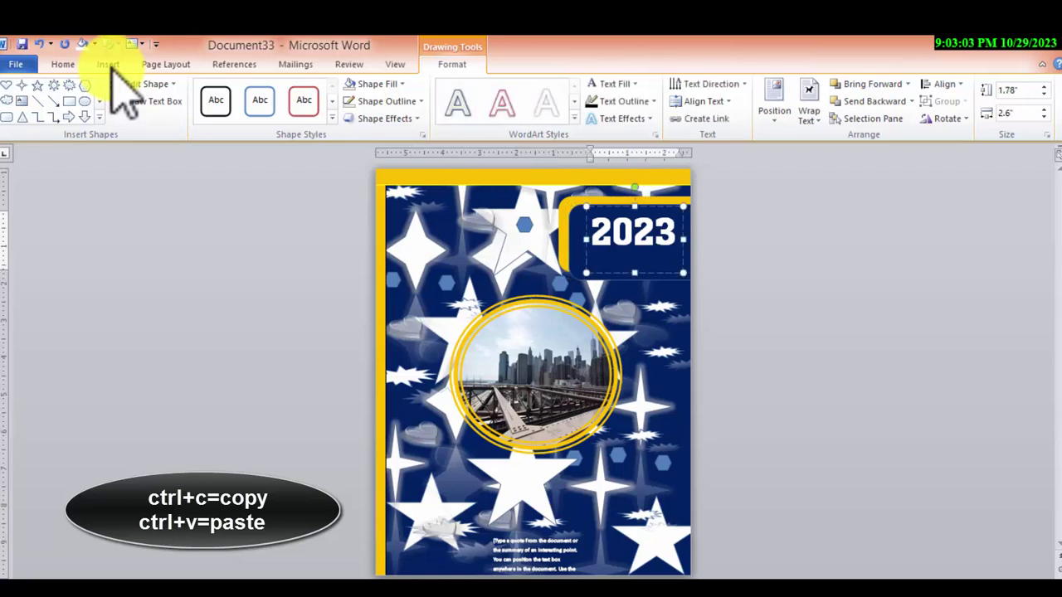
key("ctrl+a")
key("ctrl+shift+period")
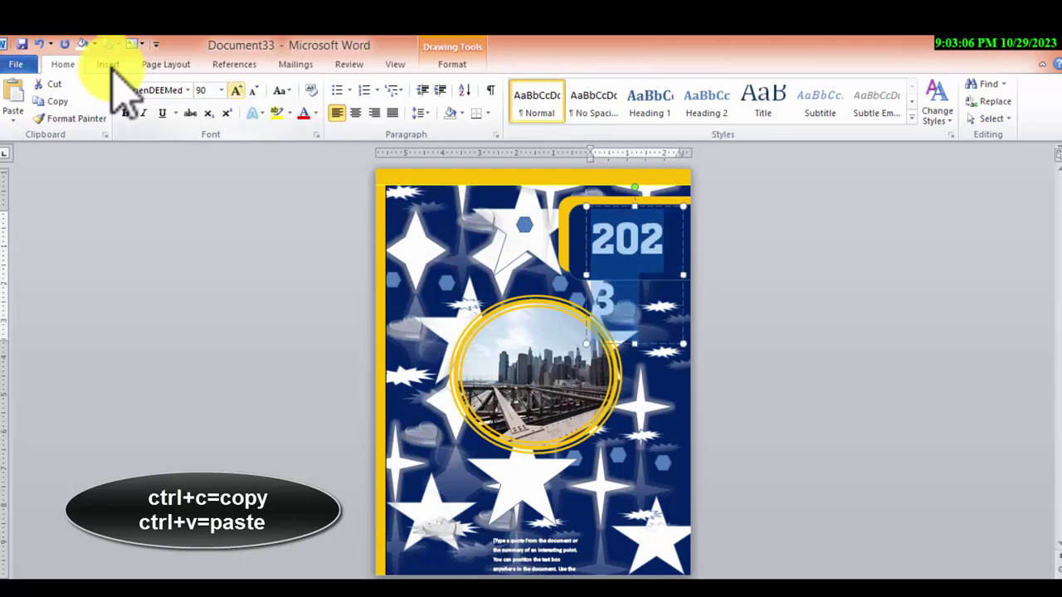
key("Escape")
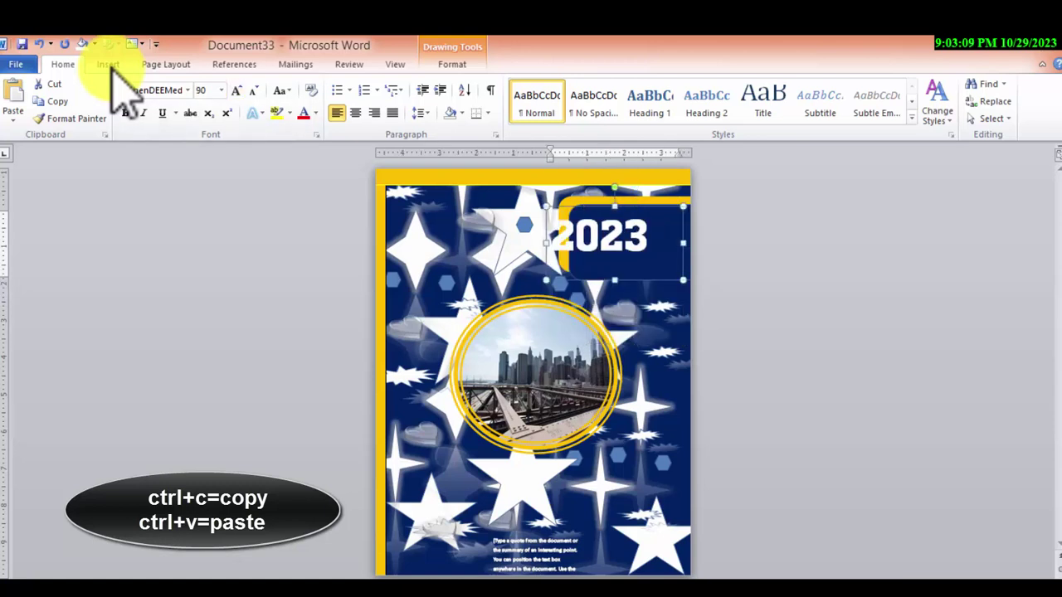
key("Right")
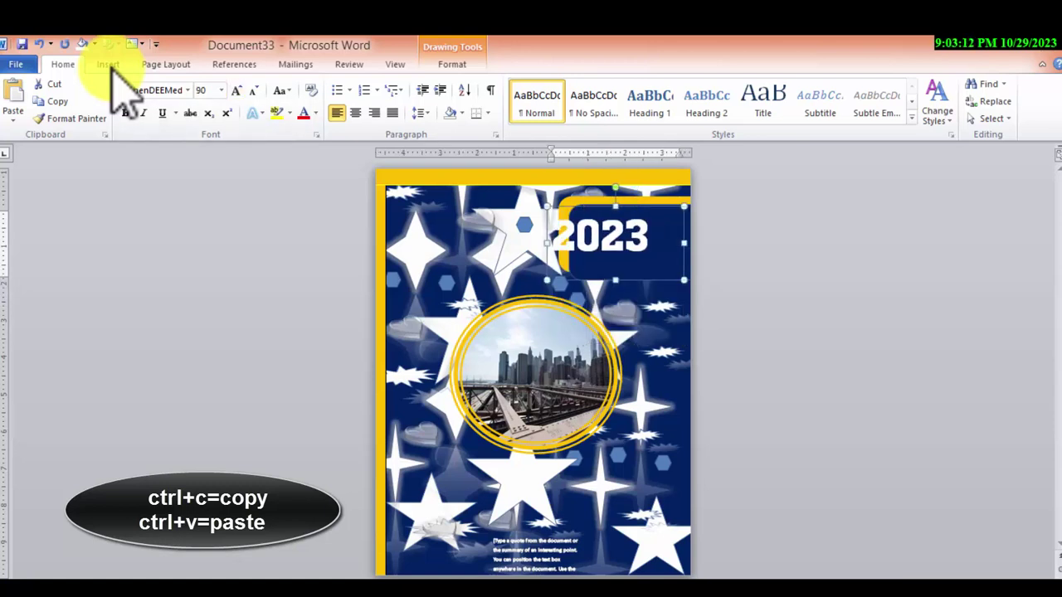
key("Right")
key("Right")
key("Right")
key("Right")
key("Right")
key("Right")
key("Right")
key("Right")
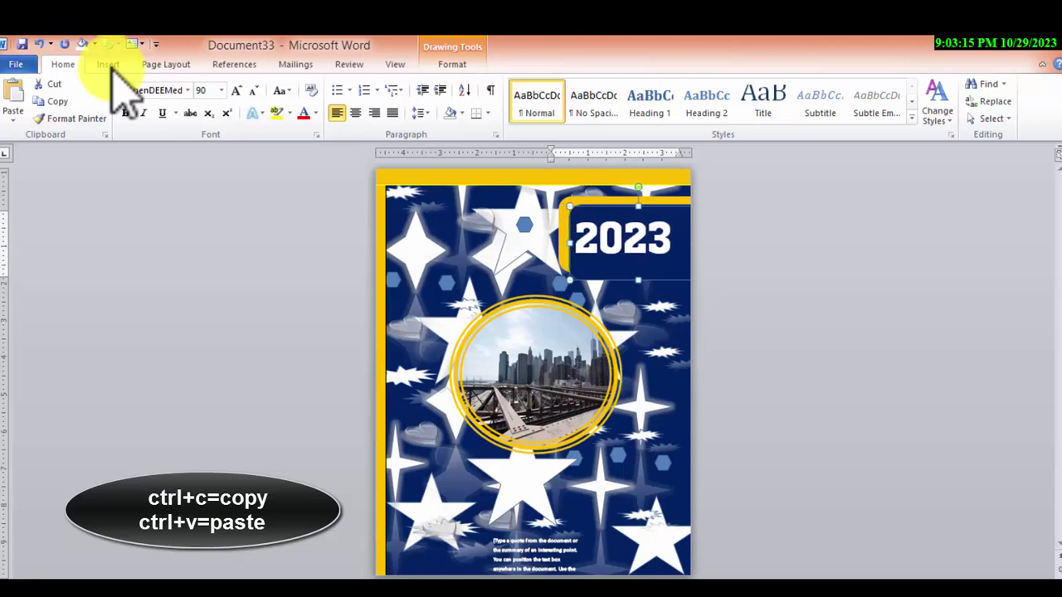
key("Right")
key("Right")
key("Right")
key("Down")
key("Down")
key("Down")
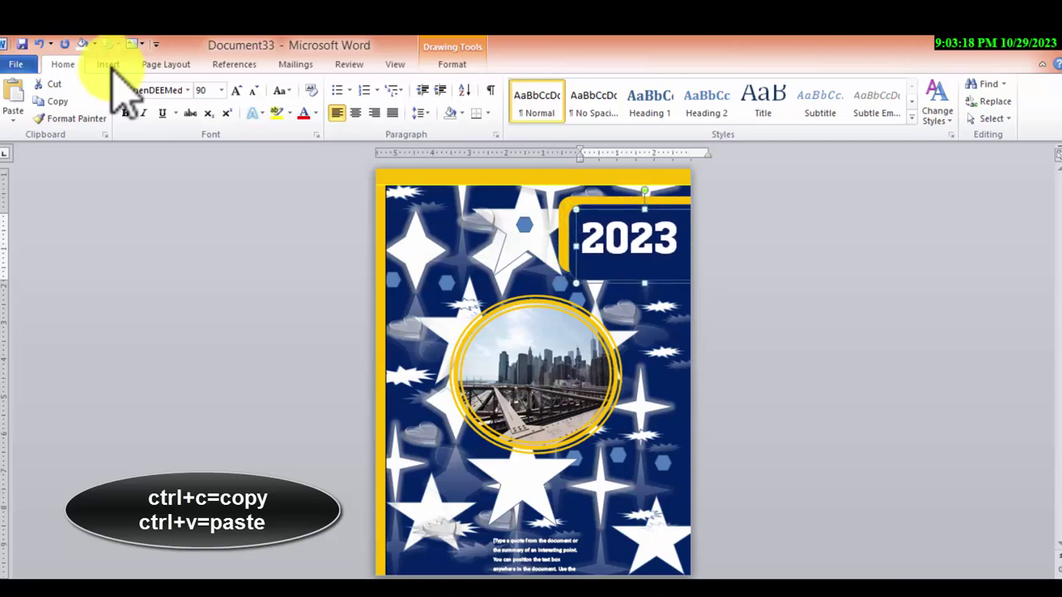
key("Escape")
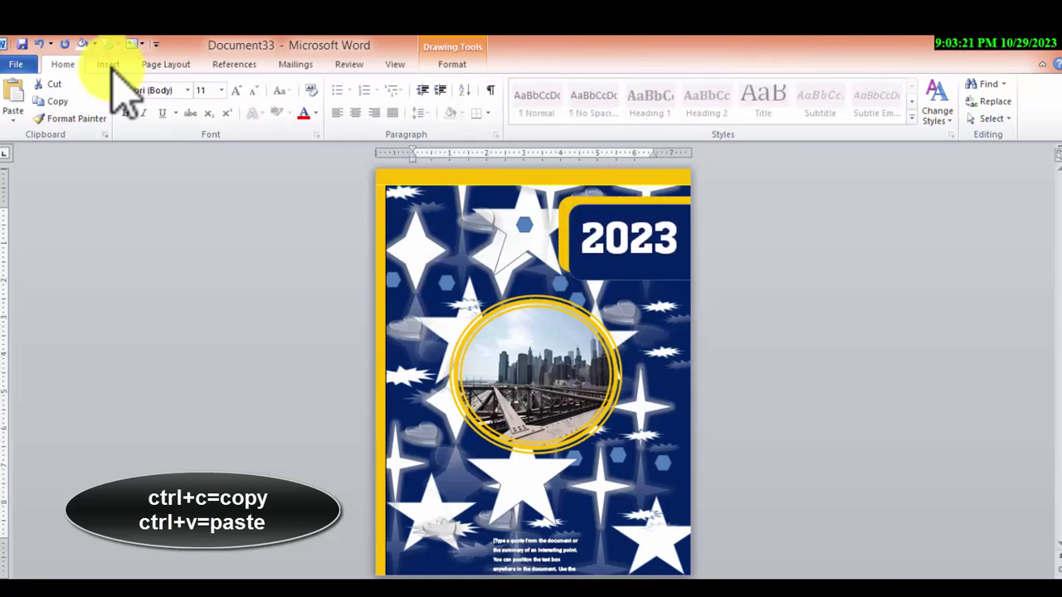